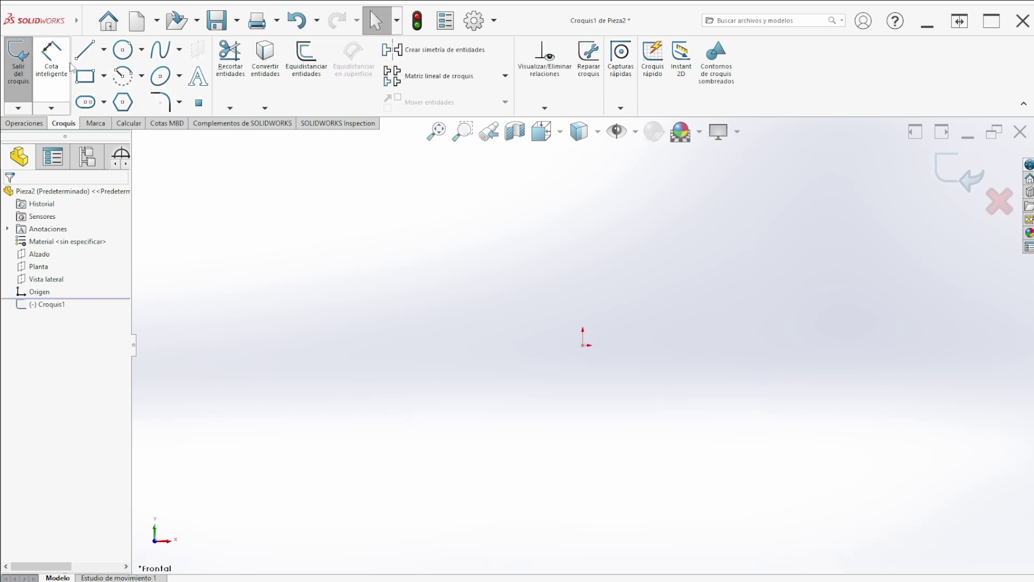
- Sketch a horizontal line about 47 mm long from the origin in the negative X direction
left_click(79, 60)
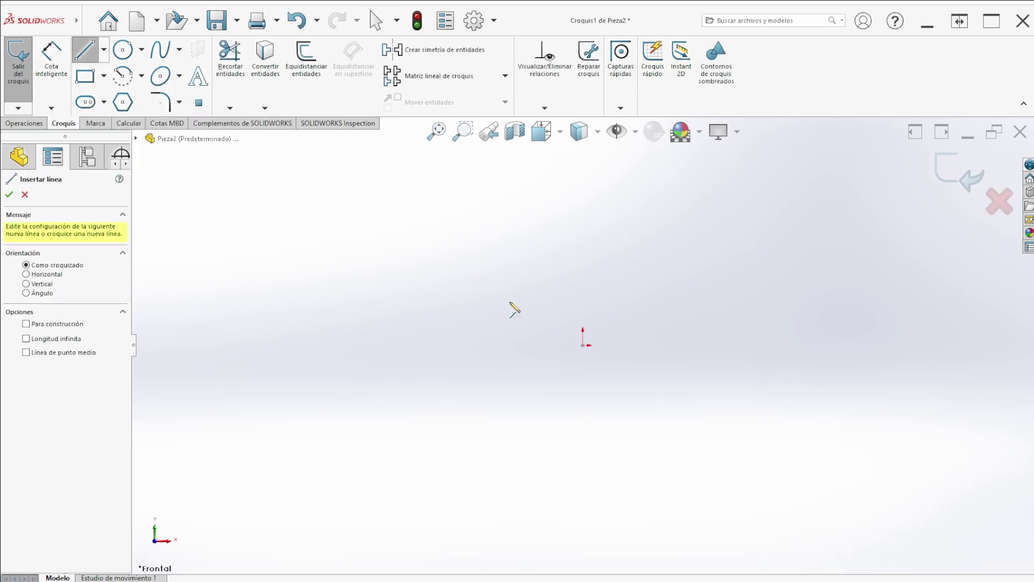
left_click(583, 345)
left_click(490, 344)
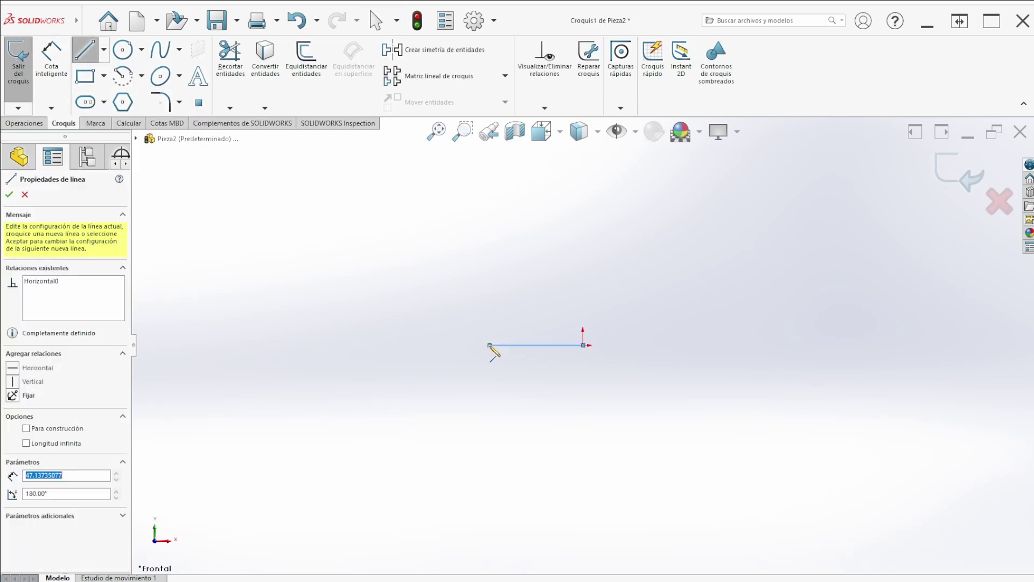
key("Escape")
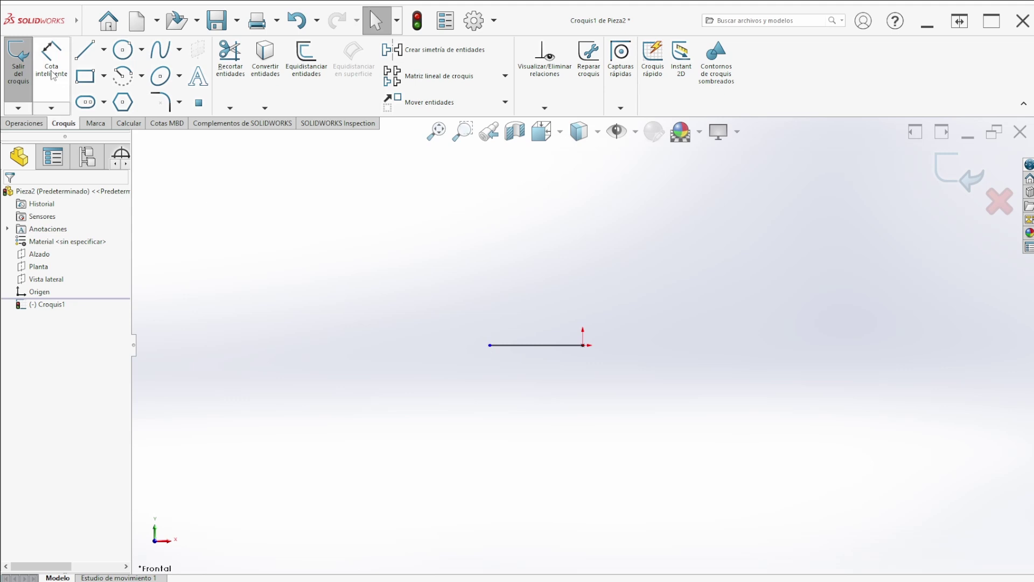
- Sketch a circle about 74 mm in diameter above the horizontal line
left_click(123, 50)
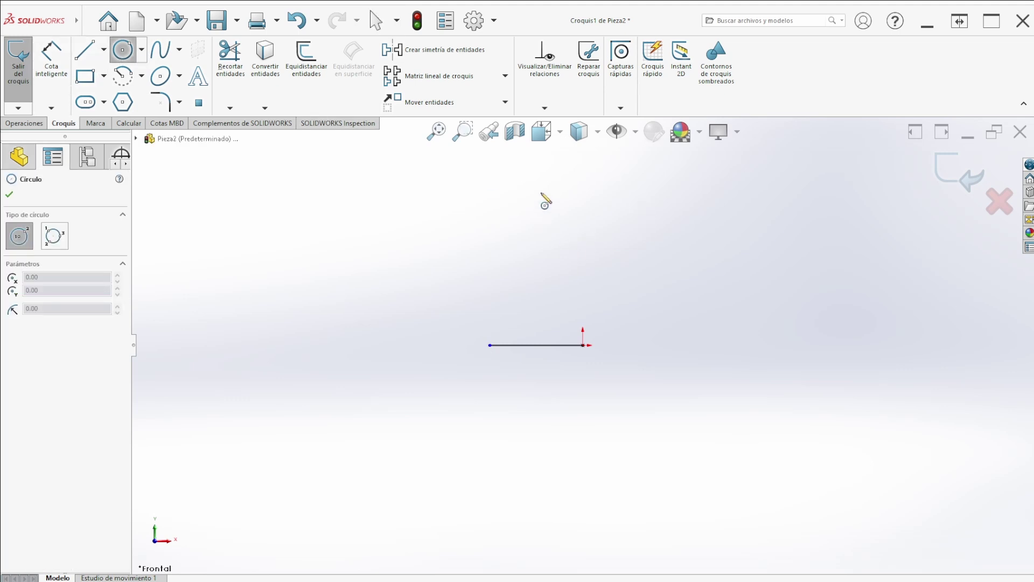
left_click(554, 238)
left_click(597, 253)
key("Escape")
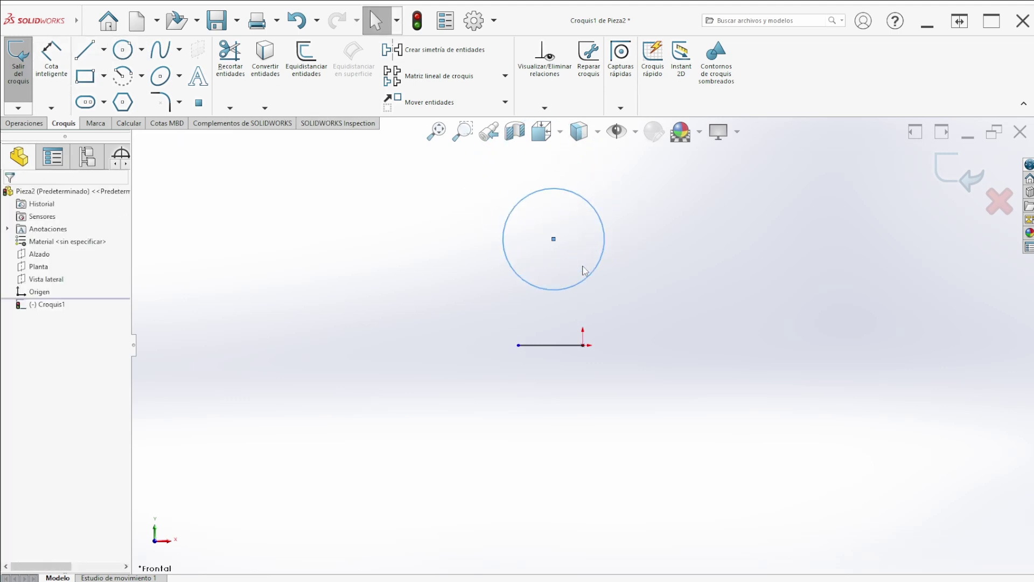
- Dimension the circle's diameter as 260*2, giving 520 mm
scroll(601, 215, "down", 3)
left_click(59, 68)
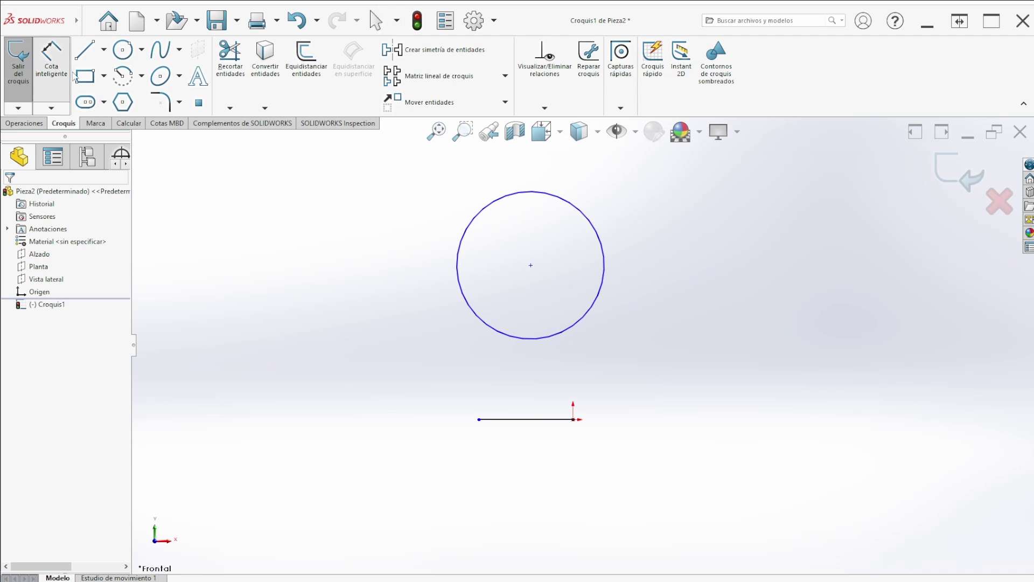
left_click(611, 260)
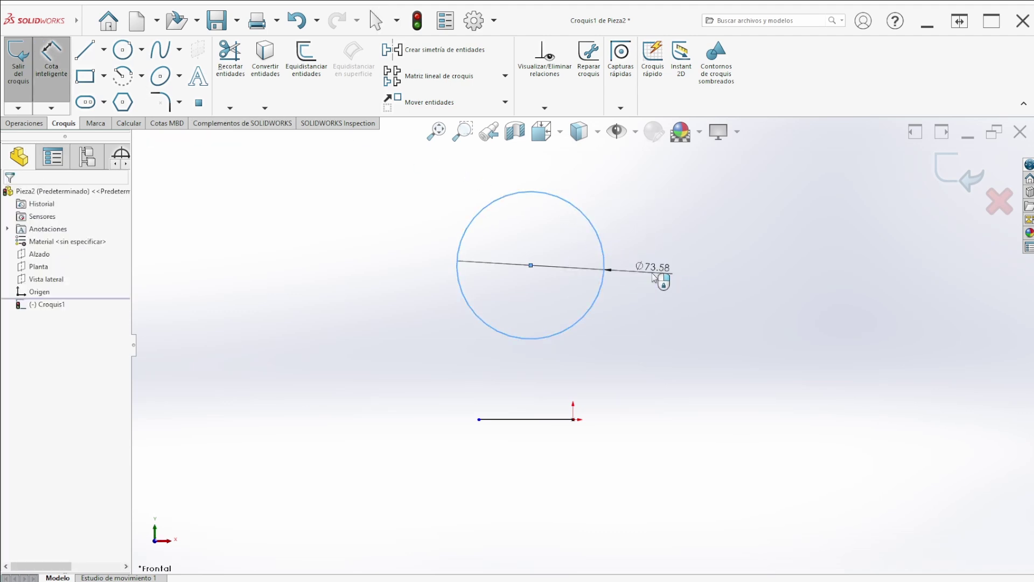
left_click(654, 278)
type("260*2")
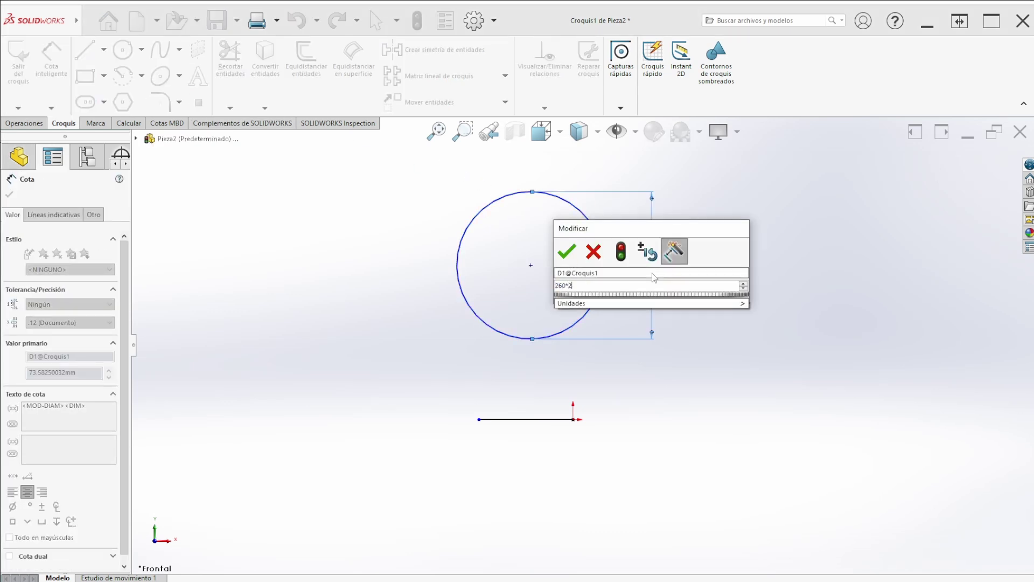
key("Return")
key("Escape")
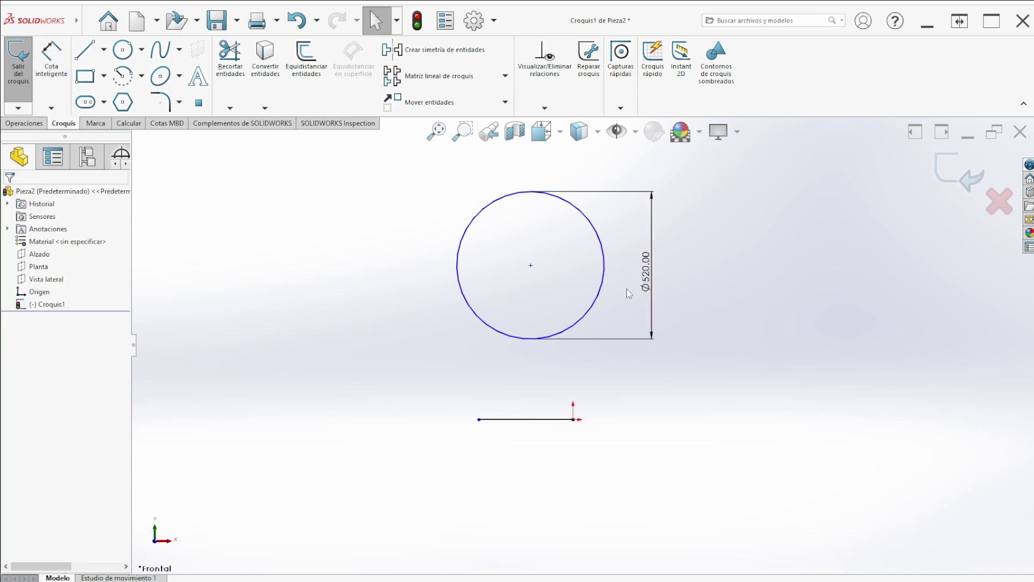
- Dimension the horizontal line's length as 150 mm
left_click(54, 60)
left_click(534, 421)
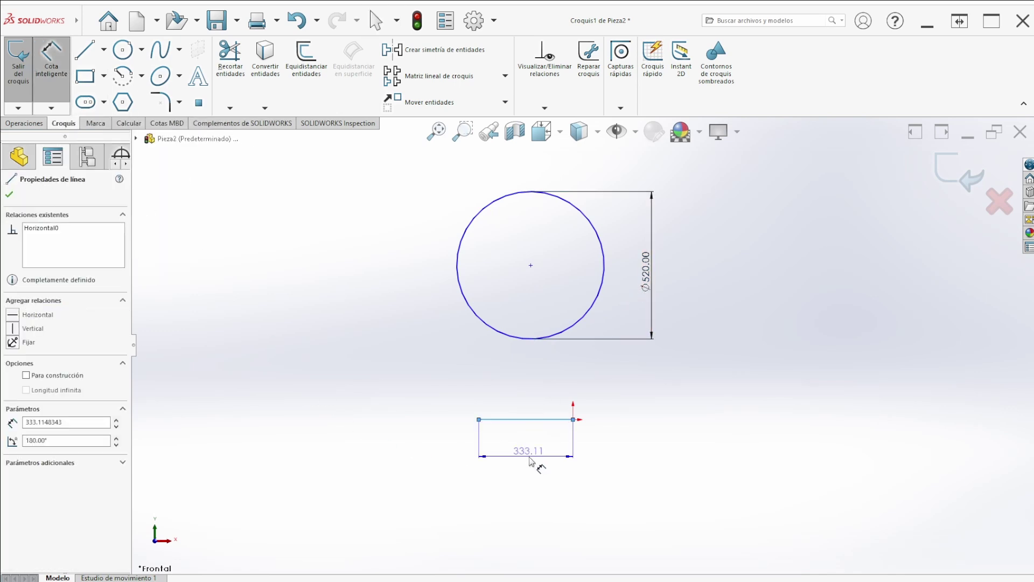
left_click(530, 458)
type("300")
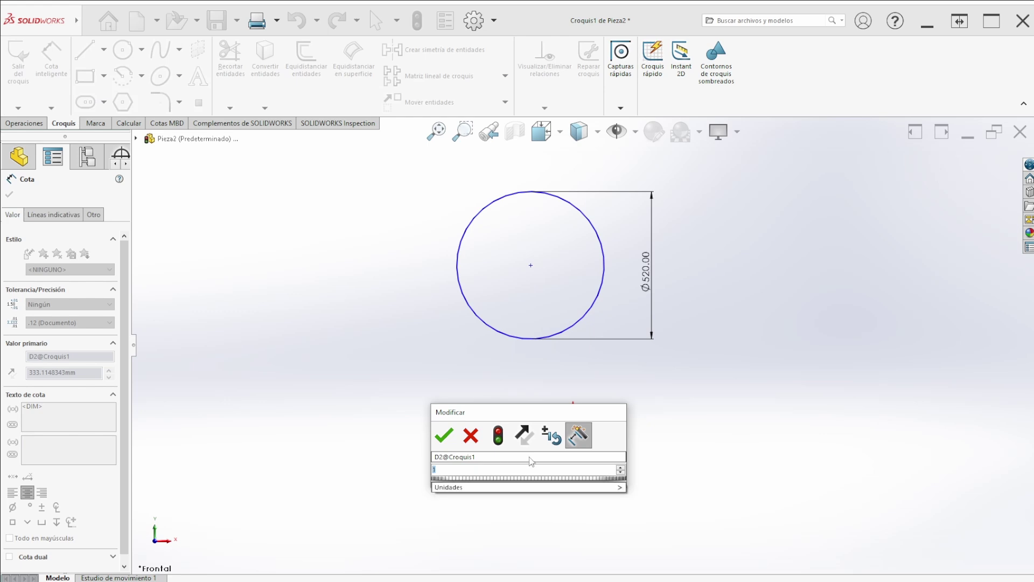
key("Return")
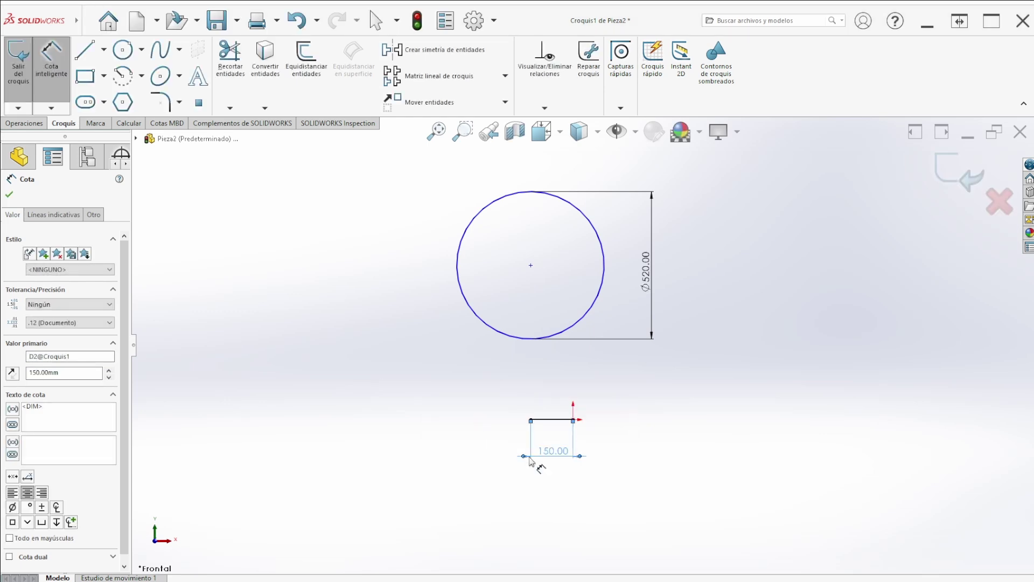
key("Escape")
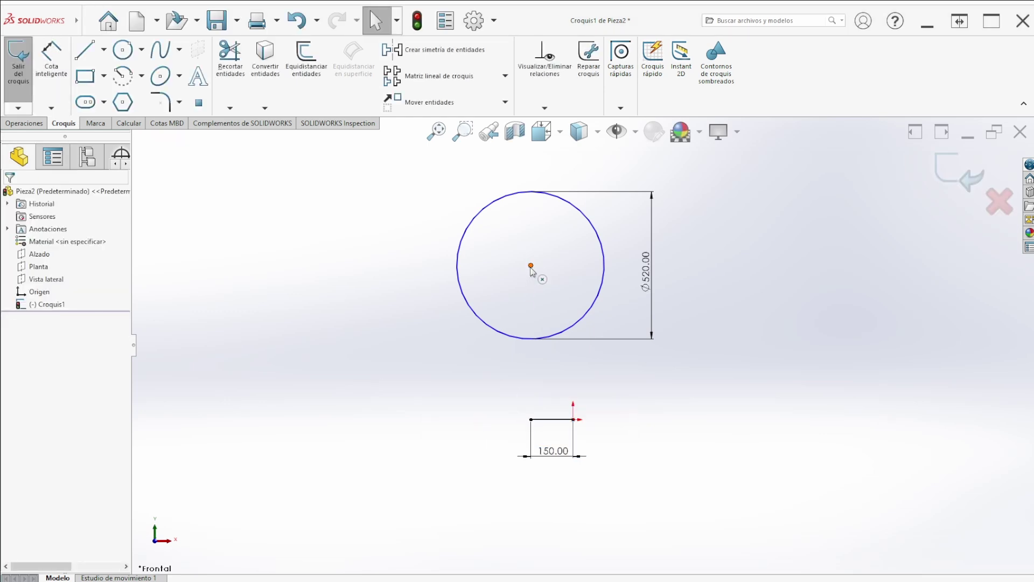
- Add a Vertical relation between the circle's centre and the free endpoint of the horizontal line
left_click(531, 266)
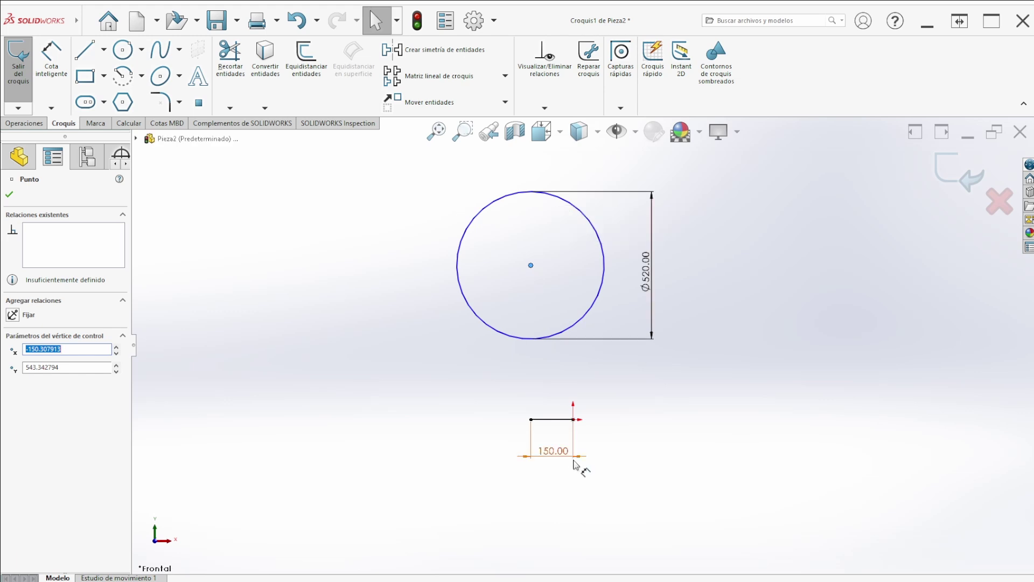
left_click(531, 421, "ctrl")
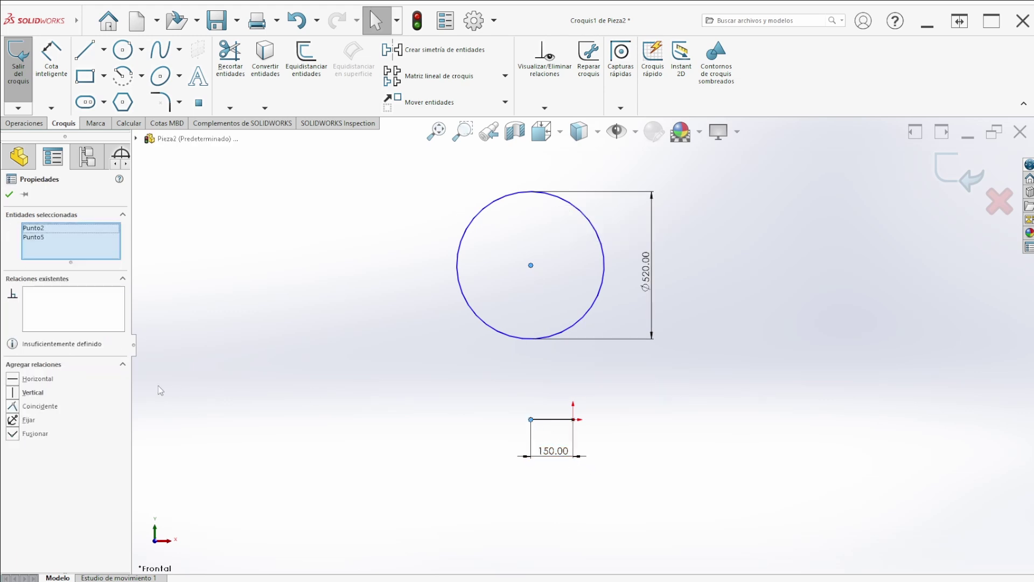
left_click(12, 394)
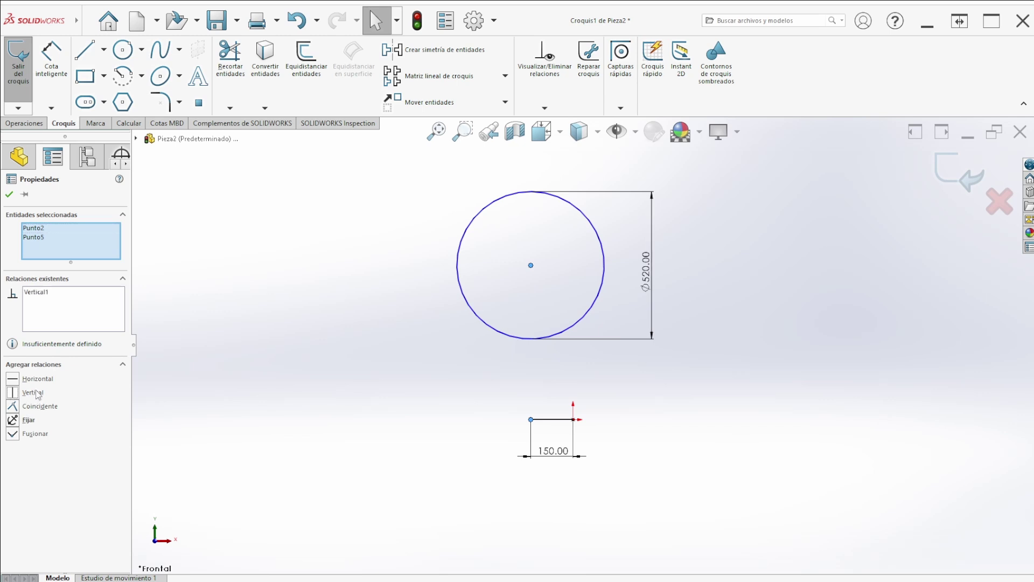
left_click(9, 195)
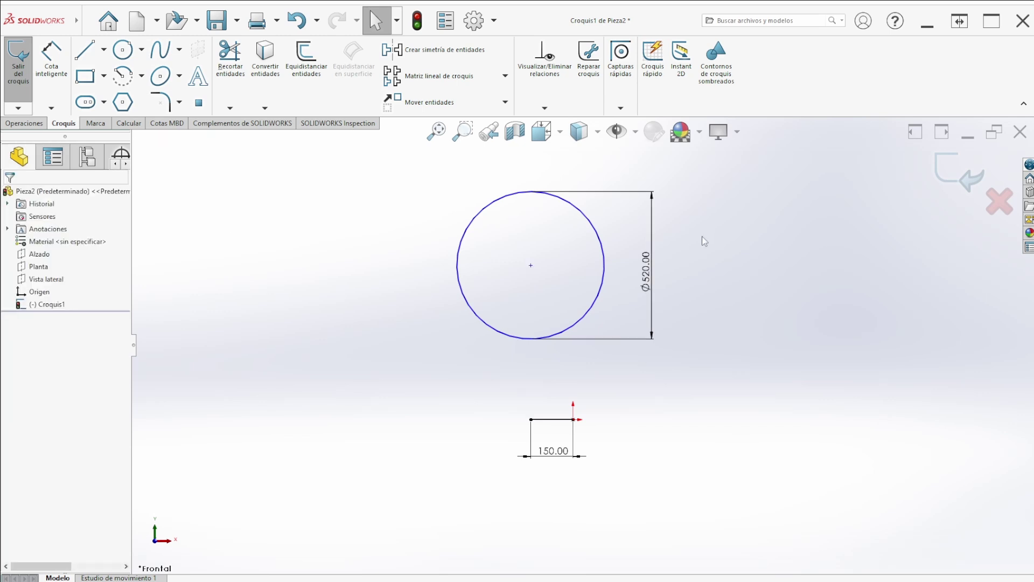
- Make the circle tangent to the horizontal line
left_click(556, 337)
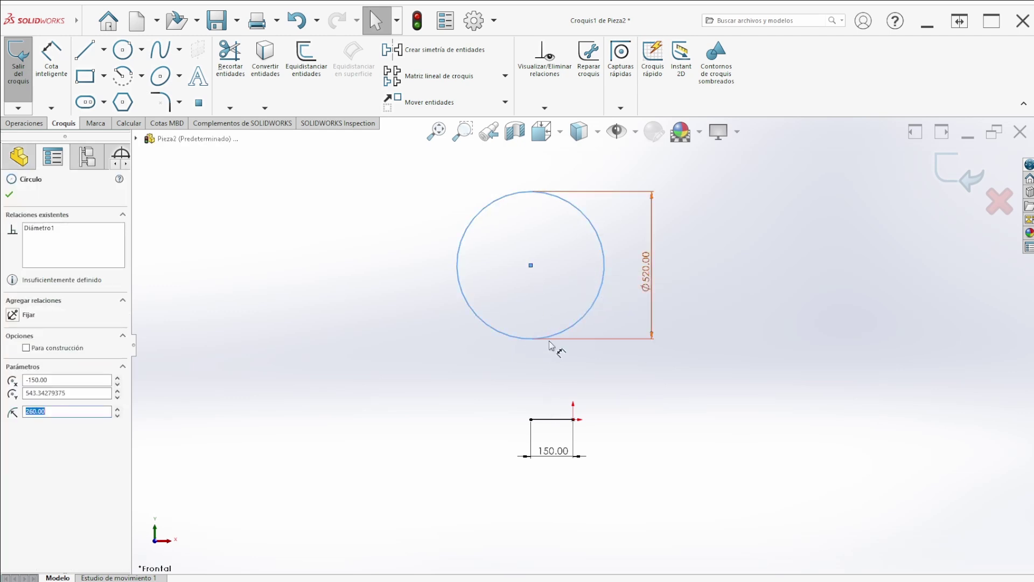
left_click(553, 419, "ctrl")
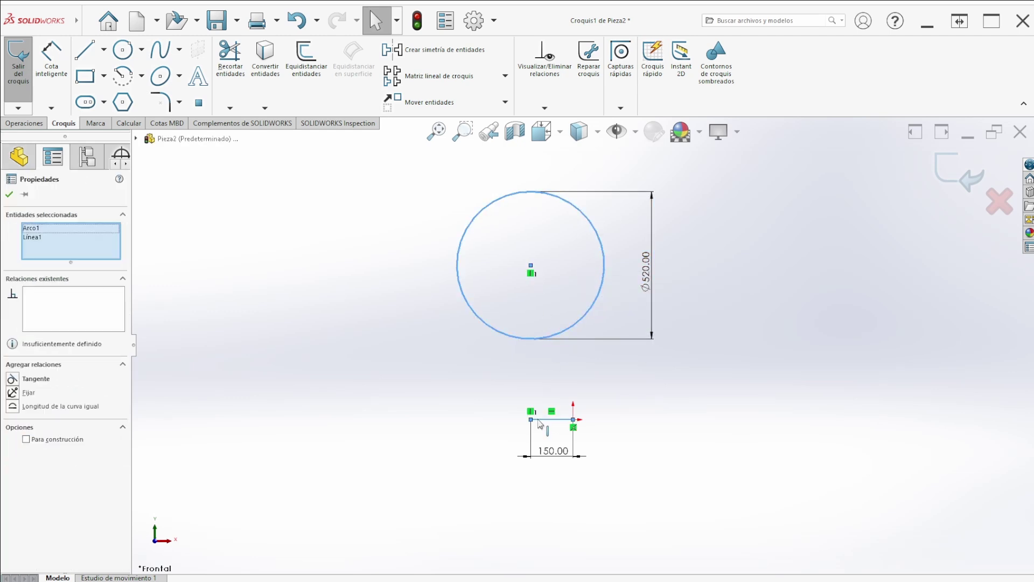
left_click(15, 380)
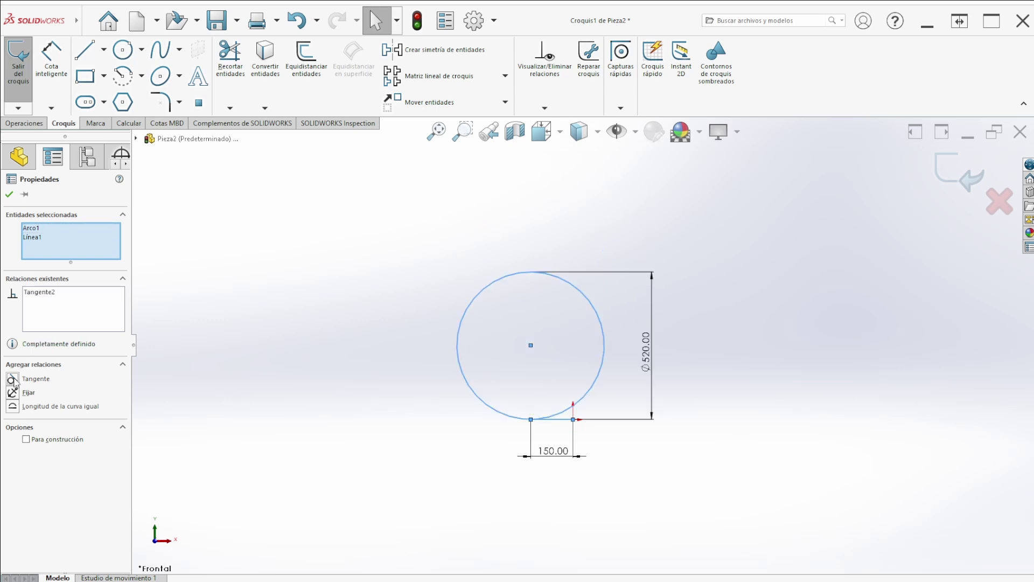
left_click(10, 195)
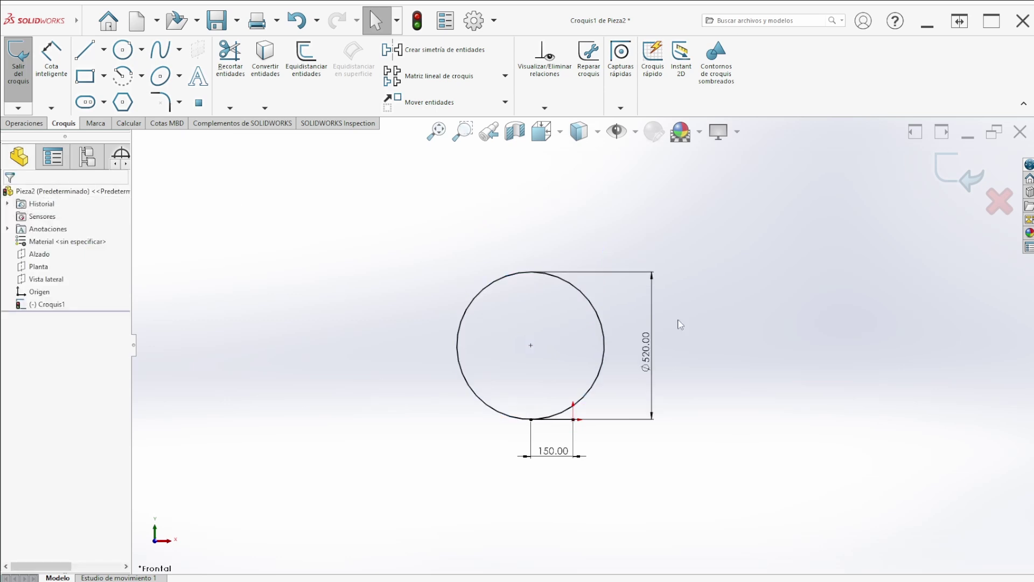
- Sketch a vertical line about 750 mm long beside the circle, on the side away from the origin
left_click(84, 49)
left_click(433, 189)
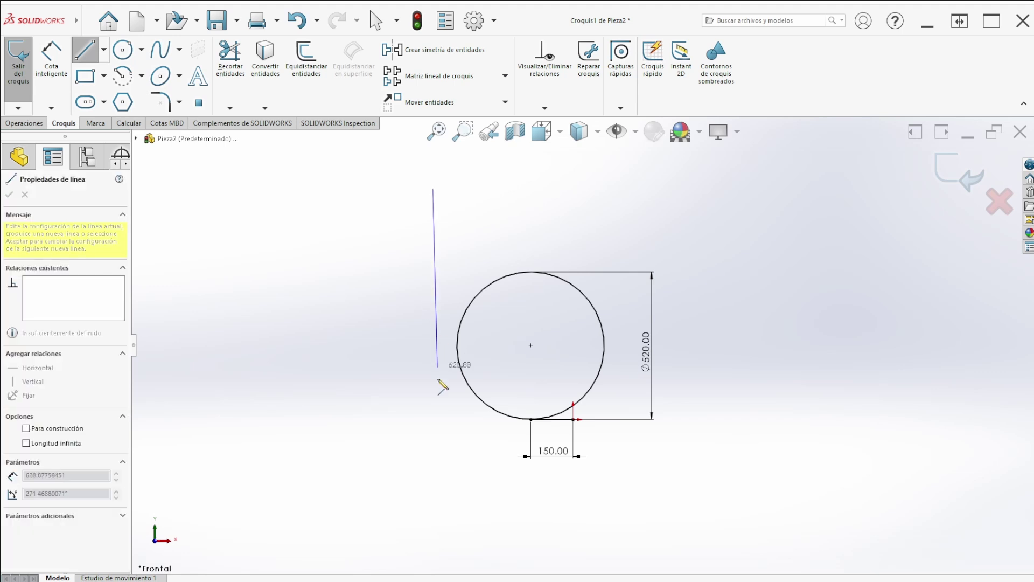
left_click(434, 402)
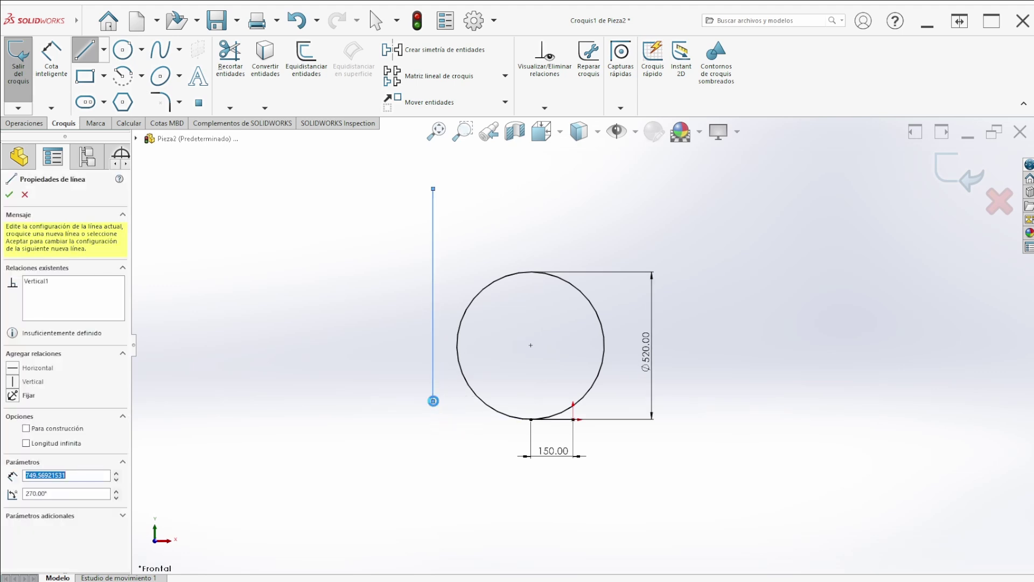
key("Escape")
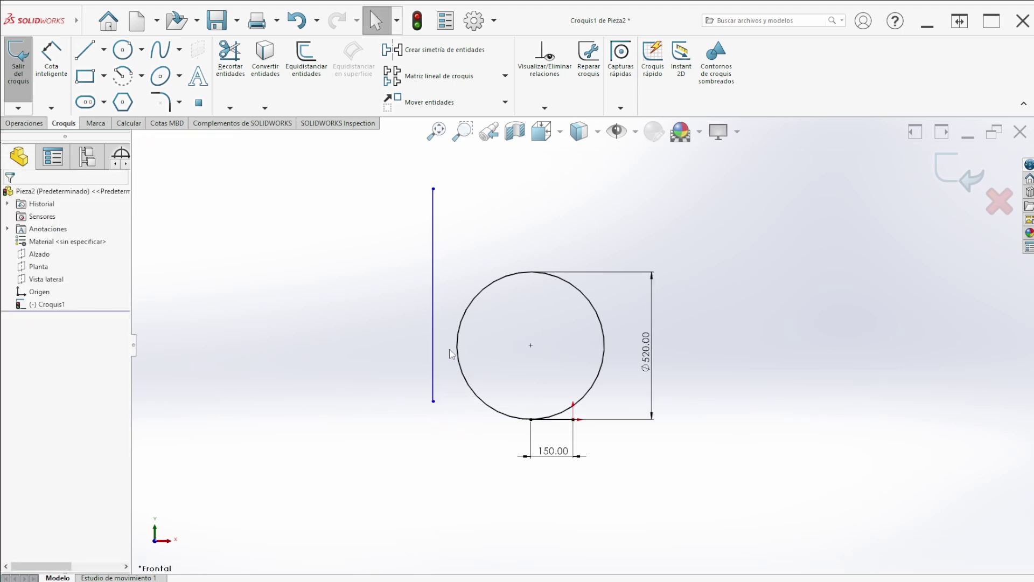
- Make the vertical line tangent to the circle
left_click(435, 283)
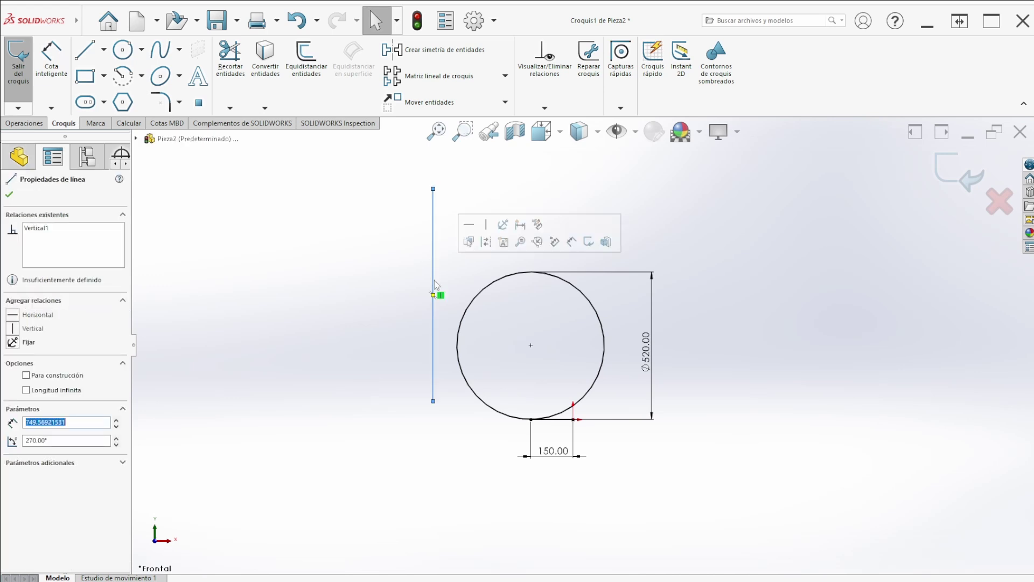
left_click(479, 301, "ctrl")
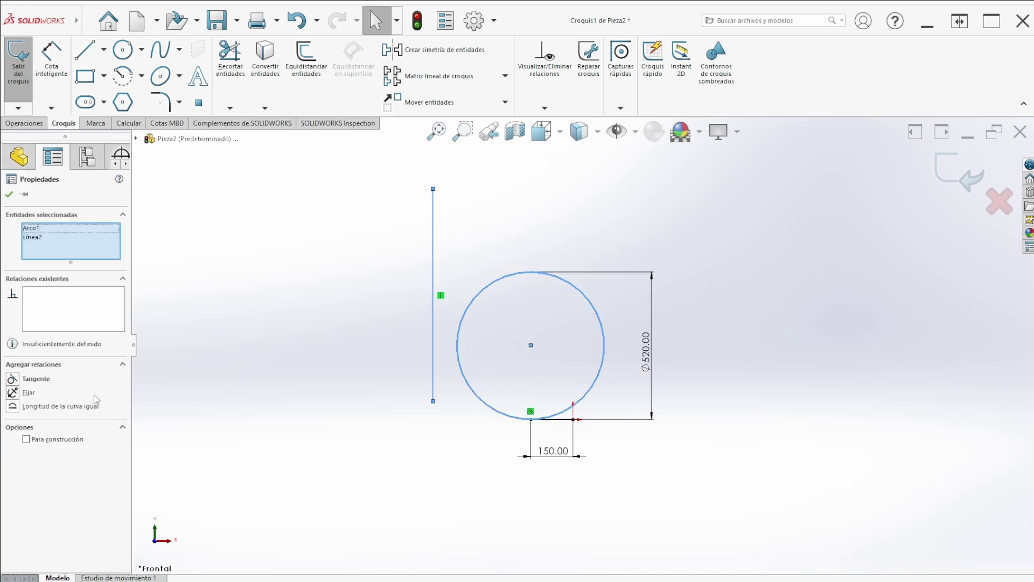
left_click(27, 379)
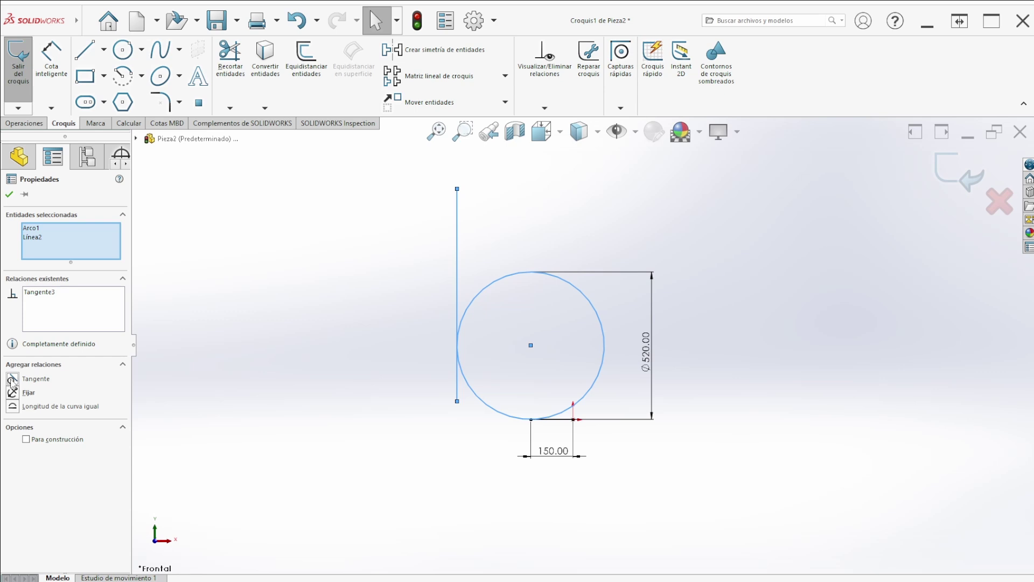
key("Escape")
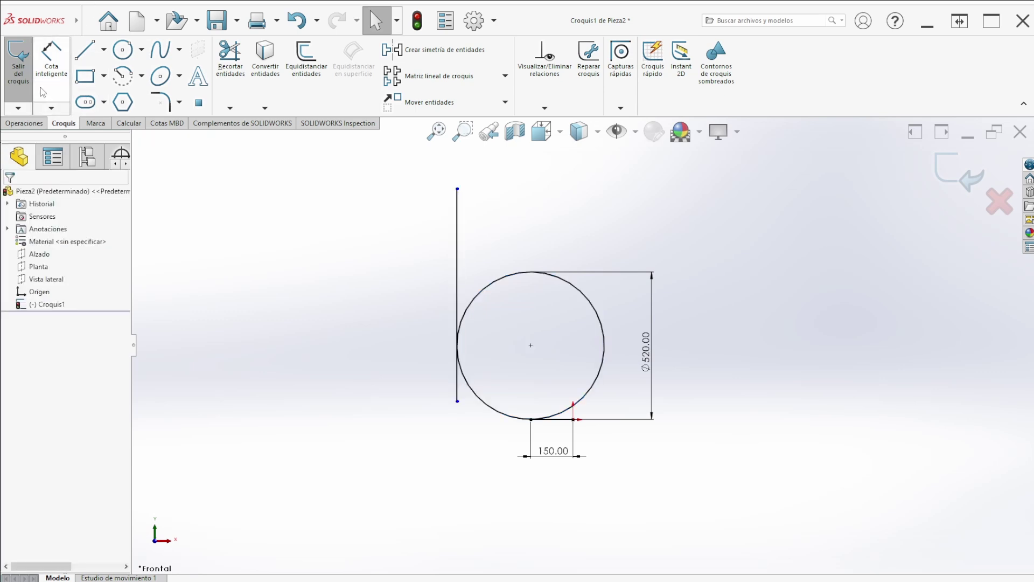
- Trim the vertical line's end below the tangent point and the excess circle, keeping only the quarter arc joining the two lines
left_click(226, 71)
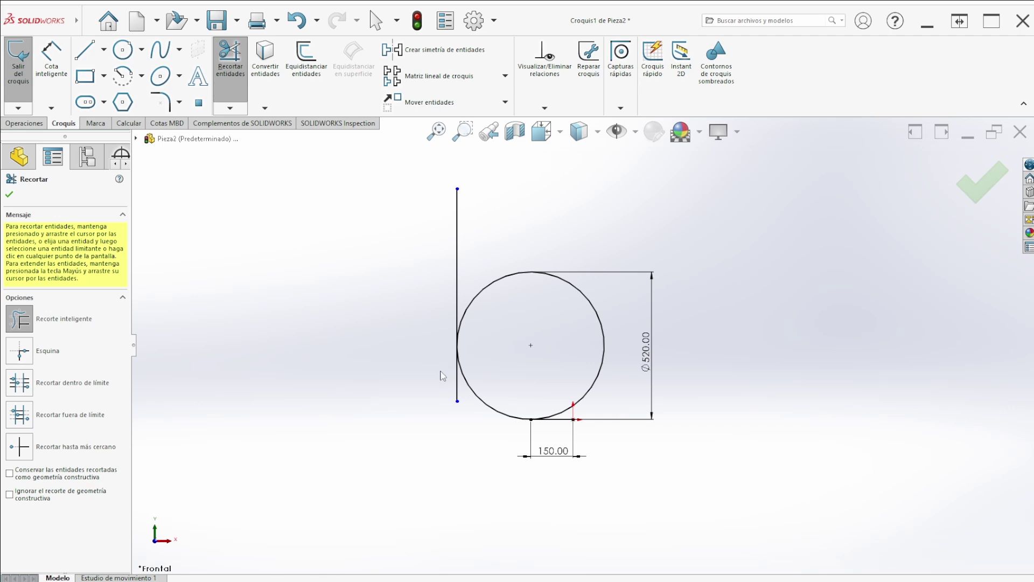
left_click_drag(463, 406, 463, 405)
mouse_move(540, 305)
left_mouse_down()
mouse_move(527, 254)
mouse_move(517, 254)
left_mouse_up()
key("Escape")
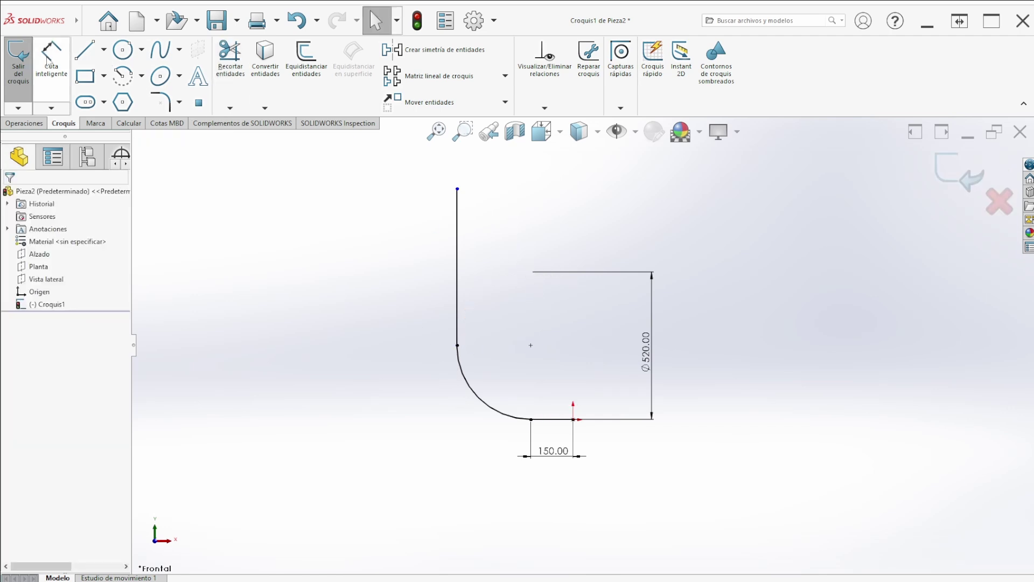
- Dimension the vertical line's length as 150 mm
left_click(48, 58)
left_click(458, 281)
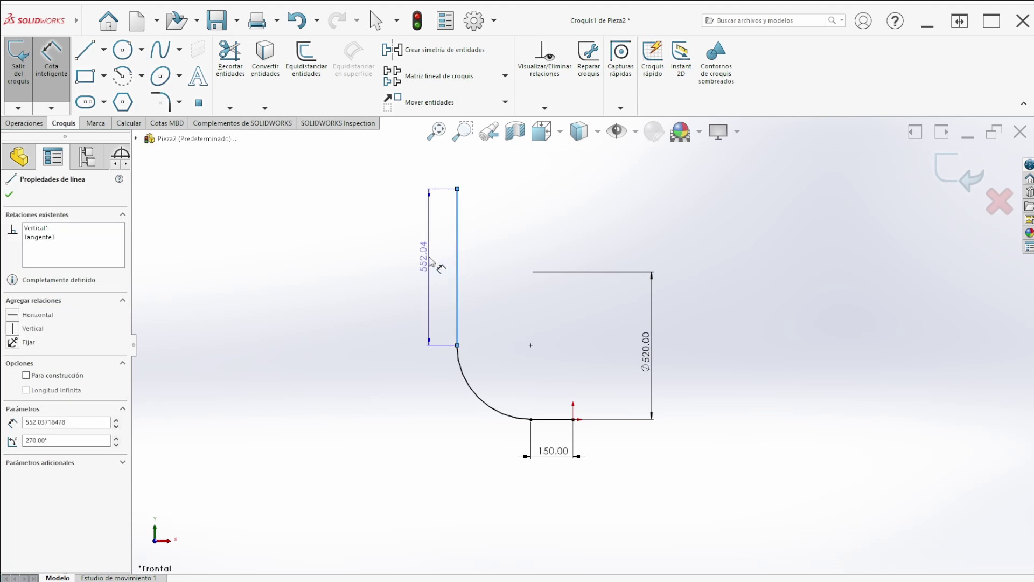
left_click(426, 267)
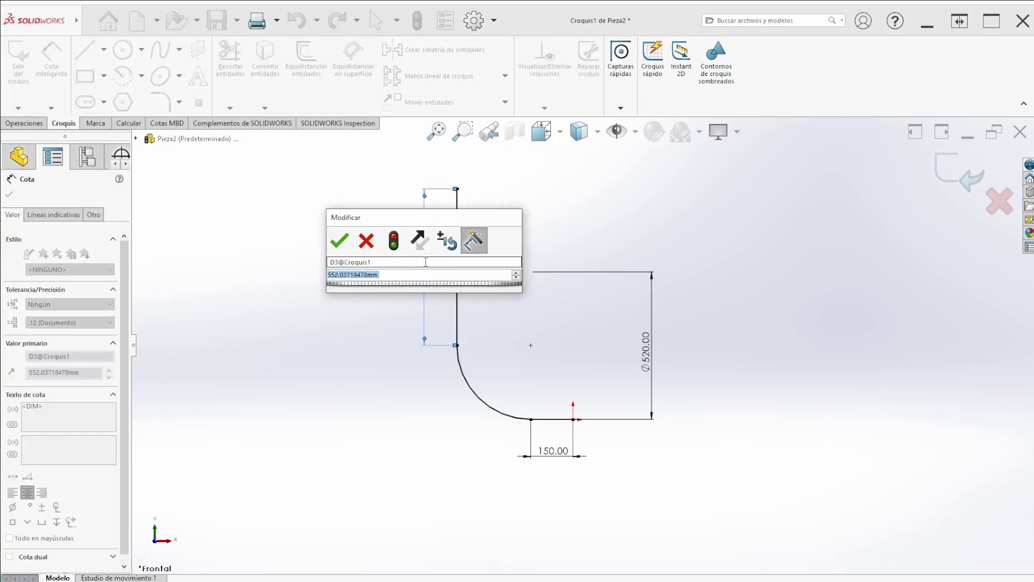
type("150")
key("Return")
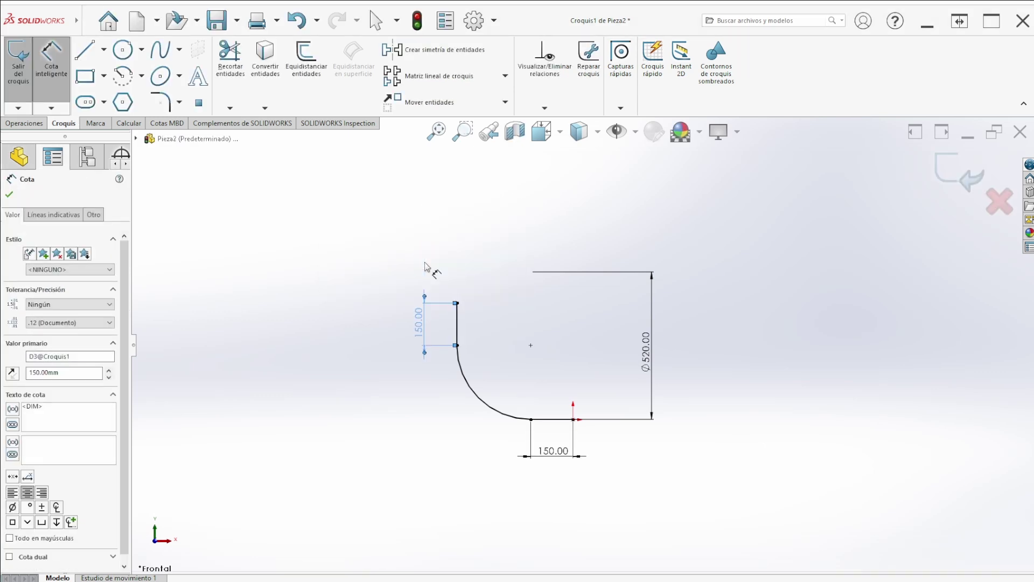
- Exit the finished path sketch and tilt the model out of the front view
left_click(19, 81)
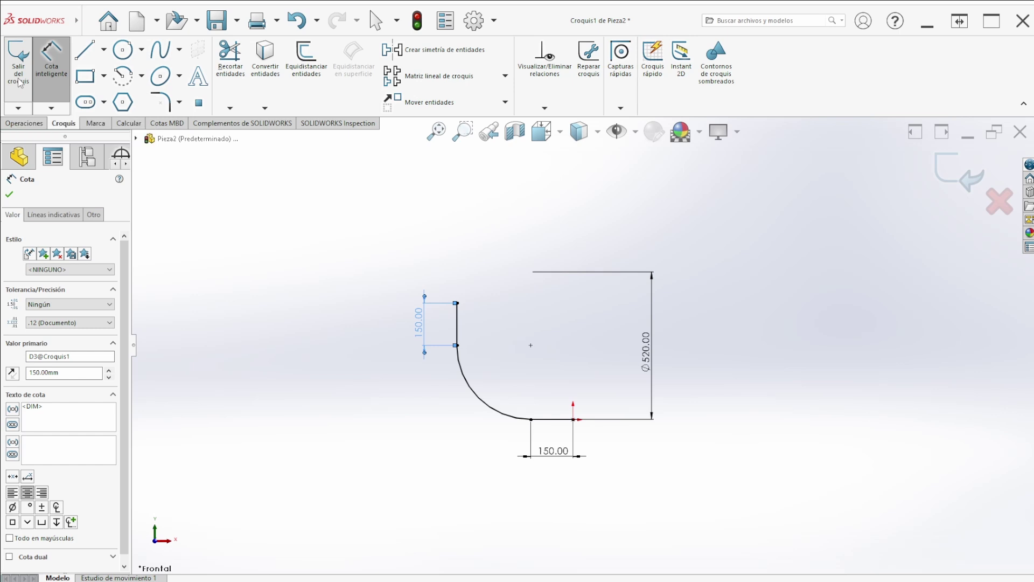
left_click(530, 338)
mouse_move(529, 338)
middle_mouse_down()
mouse_move(536, 380)
mouse_move(499, 411)
mouse_move(538, 376)
middle_mouse_up()
scroll(599, 334, "down", 2)
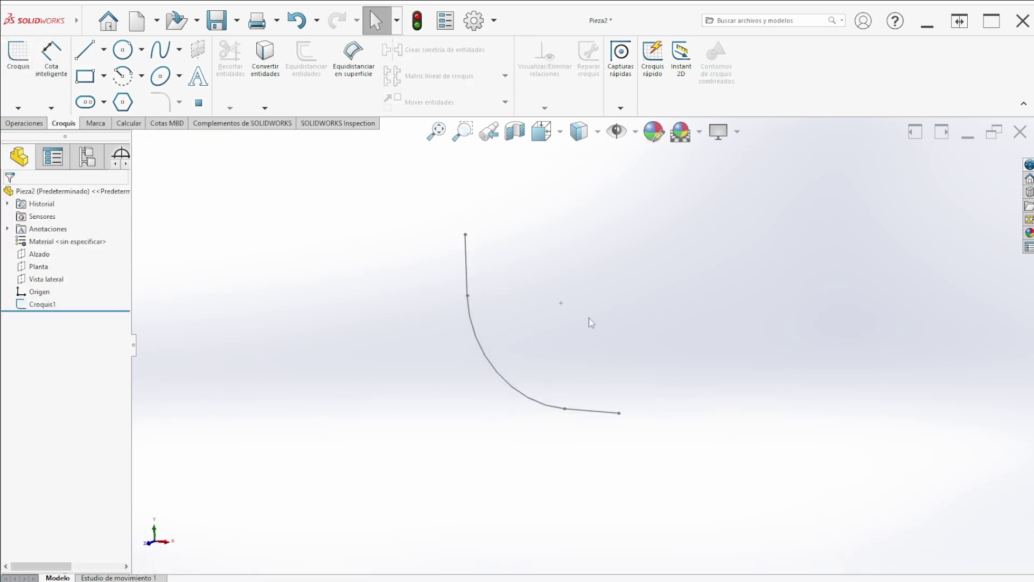
- Sketch two concentric circles about 276 mm and 155 mm in diameter on the Vista lateral plane, centred on the origin
left_click(48, 280)
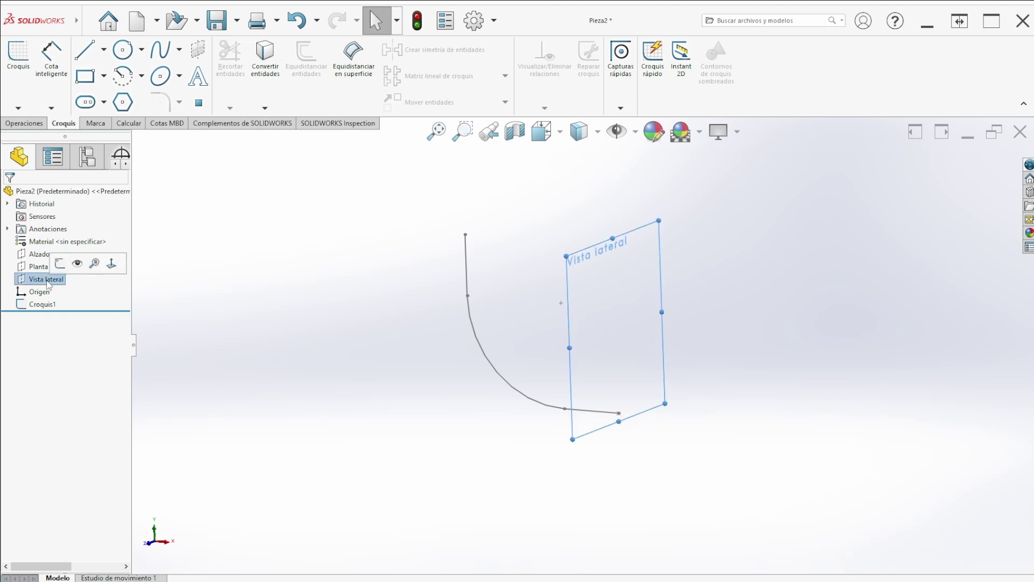
left_click(122, 50)
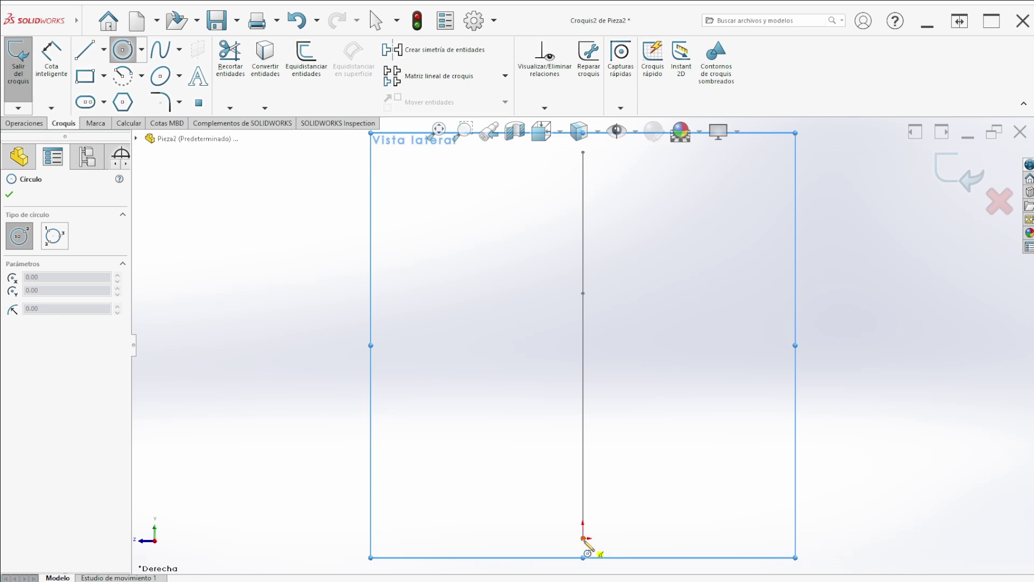
mouse_move(586, 541)
middle_mouse_down("ctrl")
mouse_move(593, 459)
mouse_move(577, 330)
middle_mouse_up("ctrl")
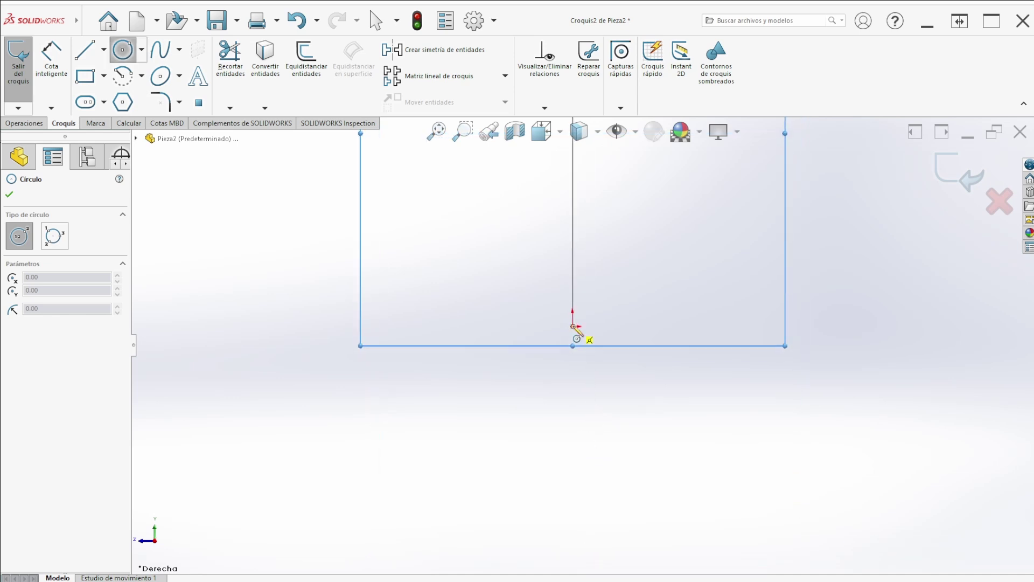
left_click(573, 327)
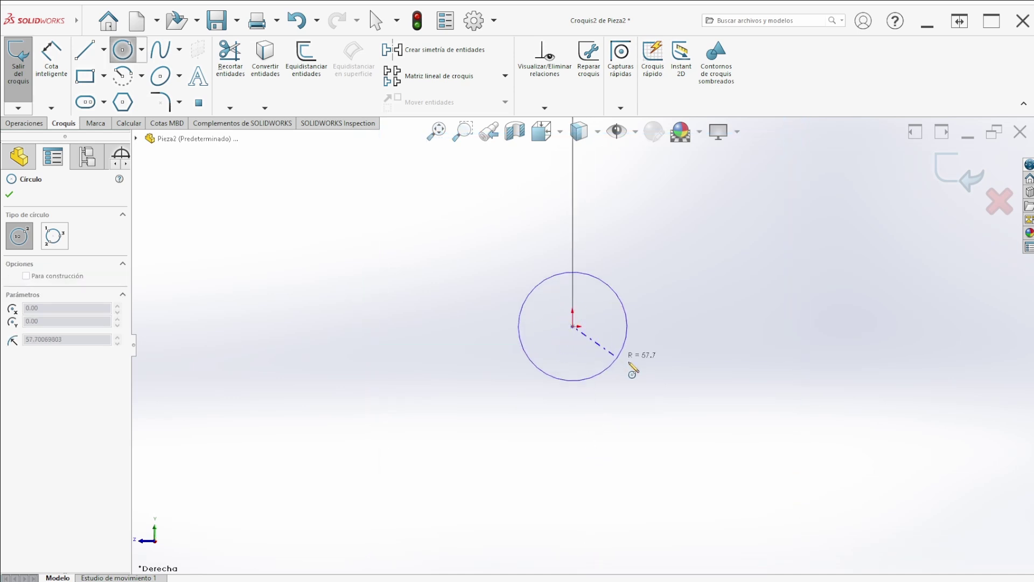
left_click(686, 398)
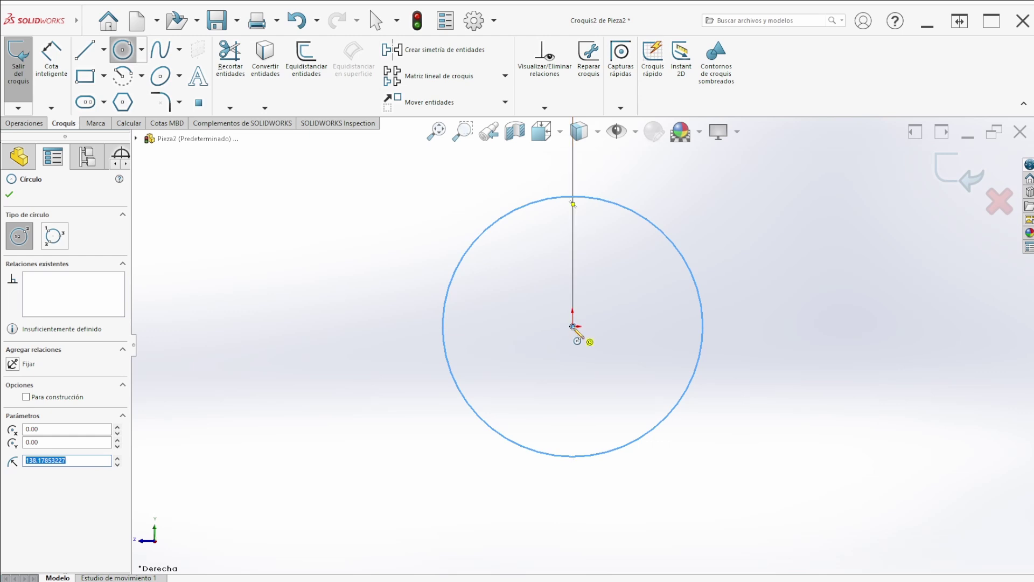
left_click(573, 327)
left_click(628, 376)
key("Escape")
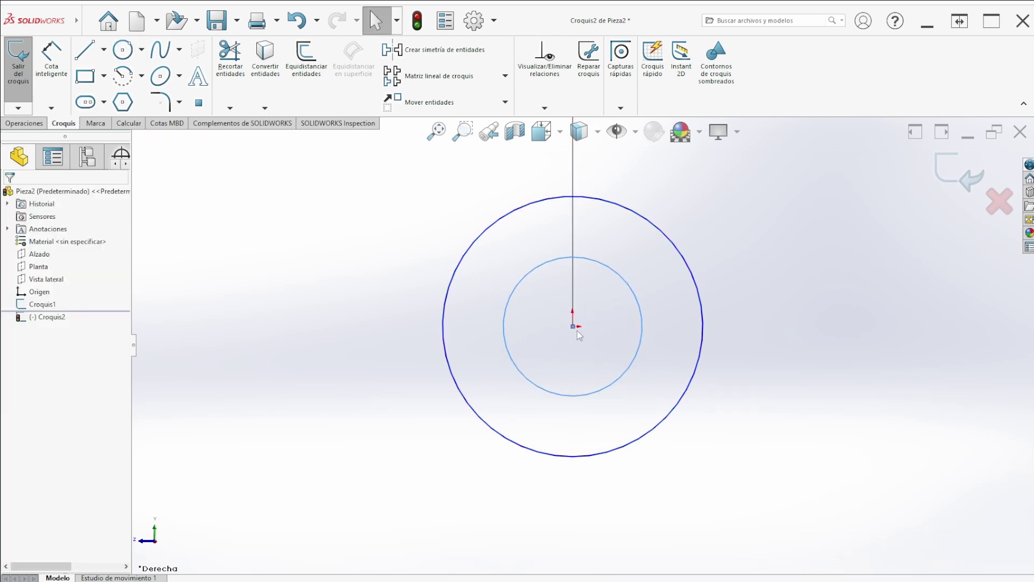
- Dimension the outer circle's diameter as 290 mm
left_click(60, 59)
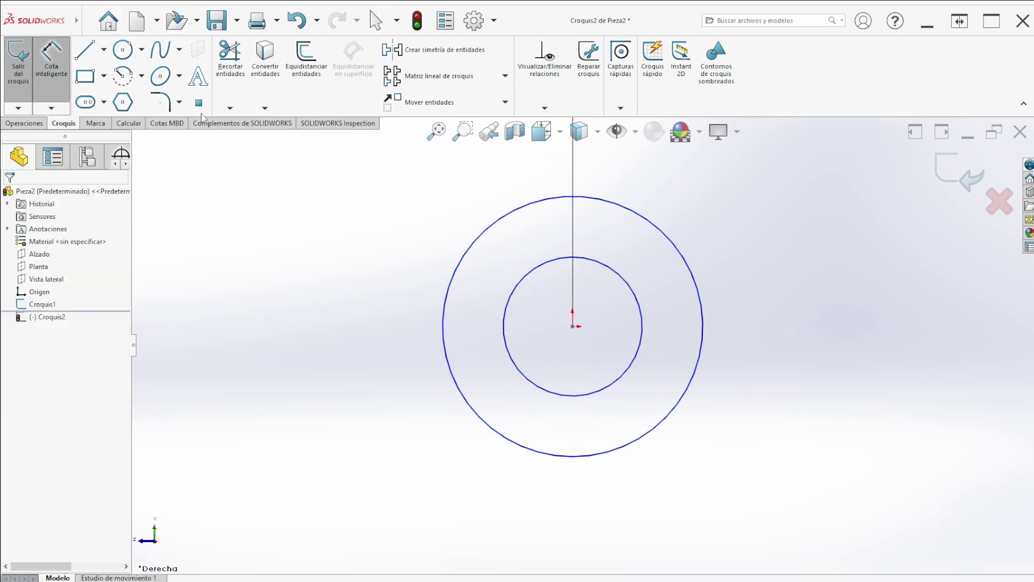
left_click(704, 313)
left_click(735, 321)
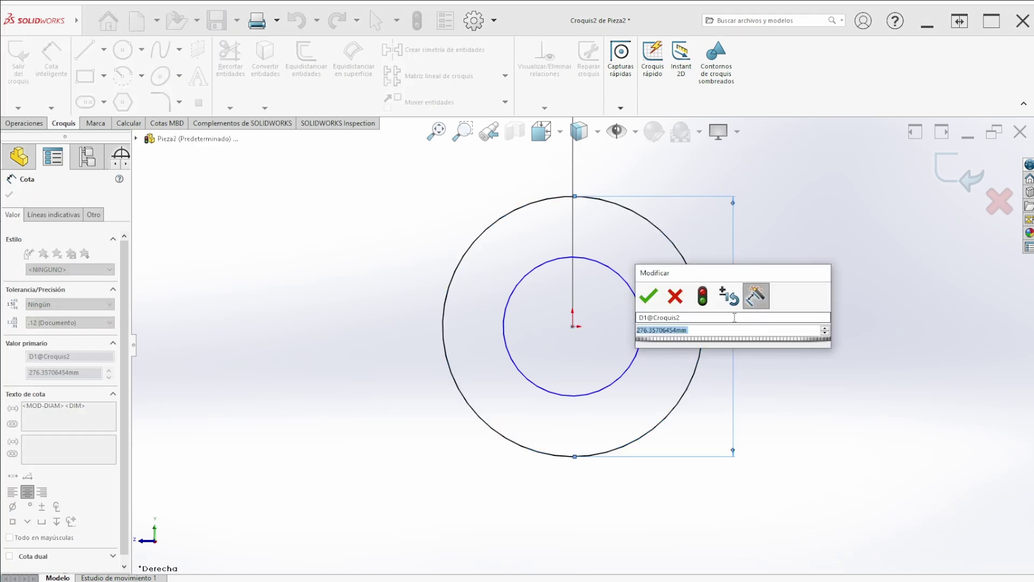
type("290")
key("Return")
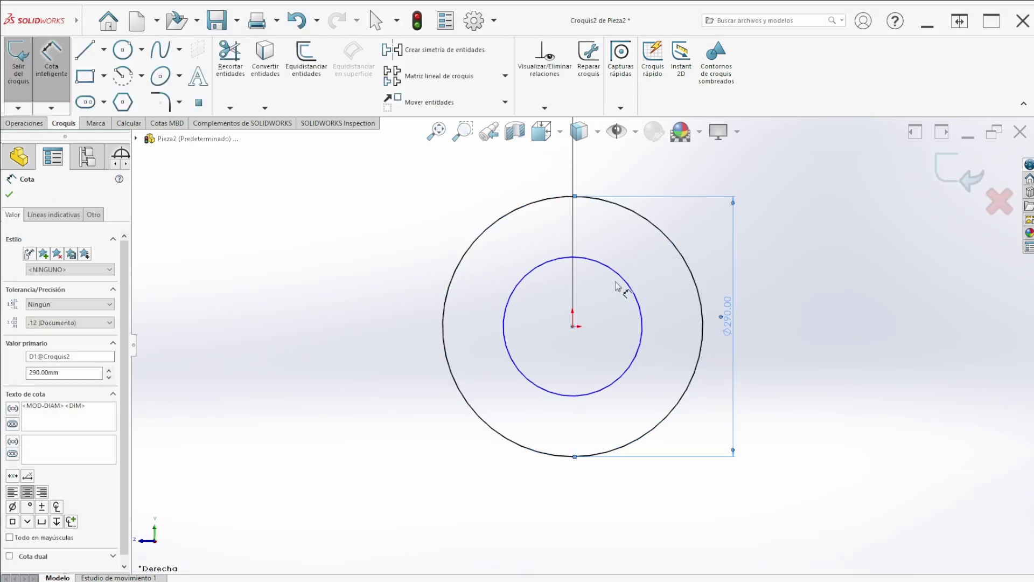
- Dimension the inner circle's diameter as 210 mm and exit the profile sketch
left_click(517, 282)
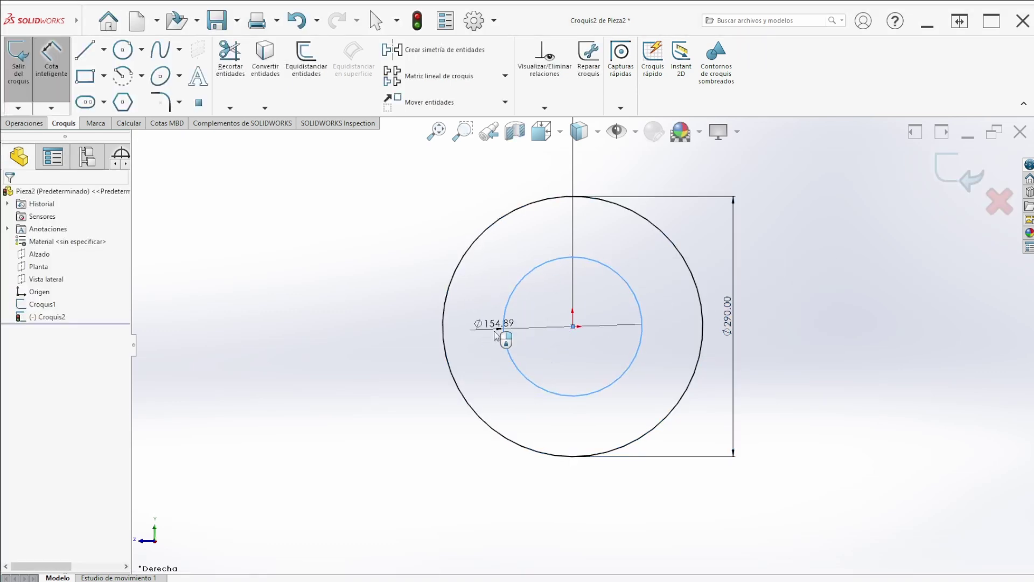
left_click(497, 335)
type("210")
key("Return")
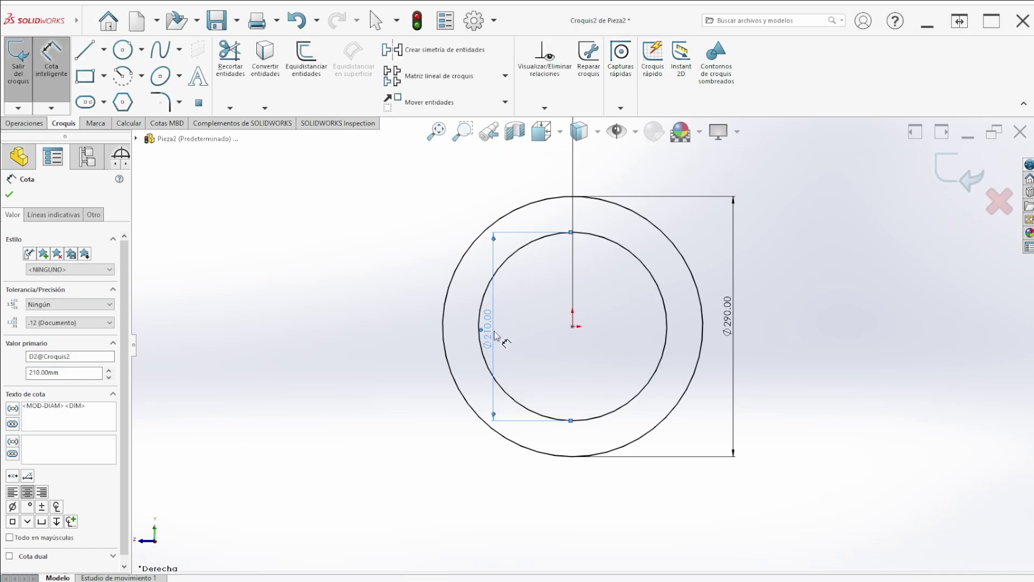
left_click(11, 78)
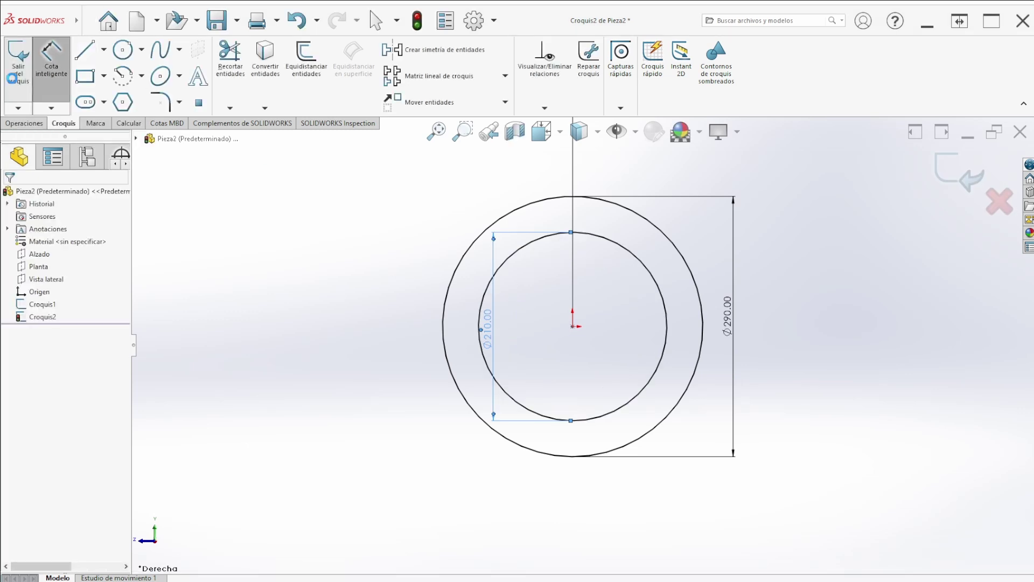
- Create a swept boss using the two-circle sketch Croquis2 as profile and Croquis1 as path
scroll(552, 277, "up", 2)
mouse_move(552, 277)
middle_mouse_down()
mouse_move(601, 272)
mouse_move(596, 255)
middle_mouse_up()
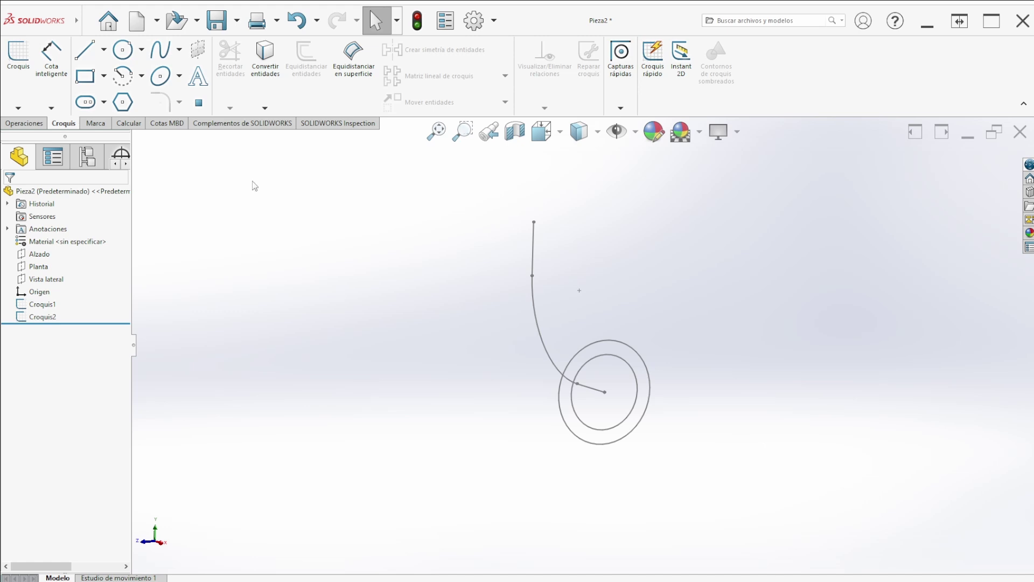
left_click(24, 123)
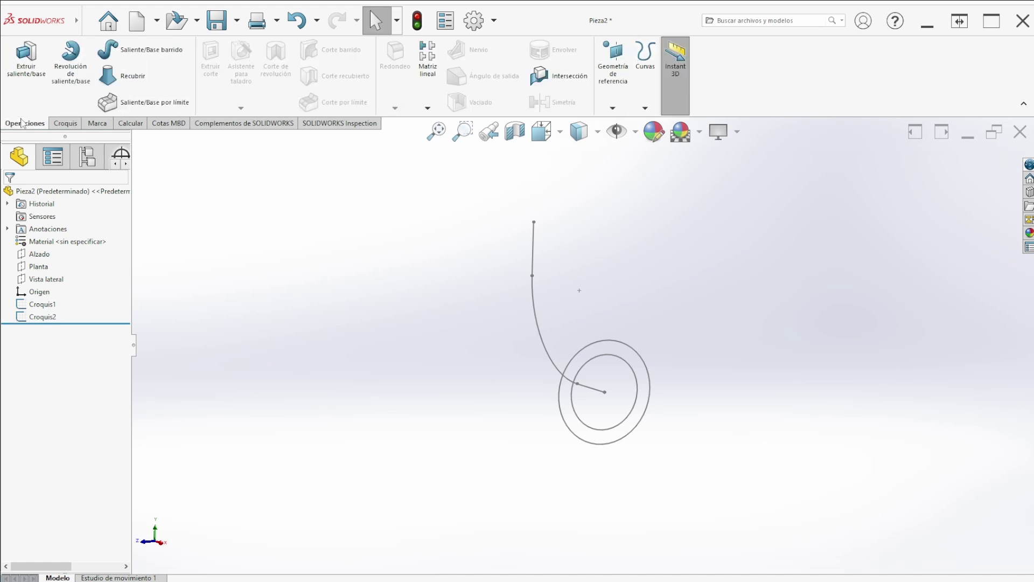
left_click(124, 56)
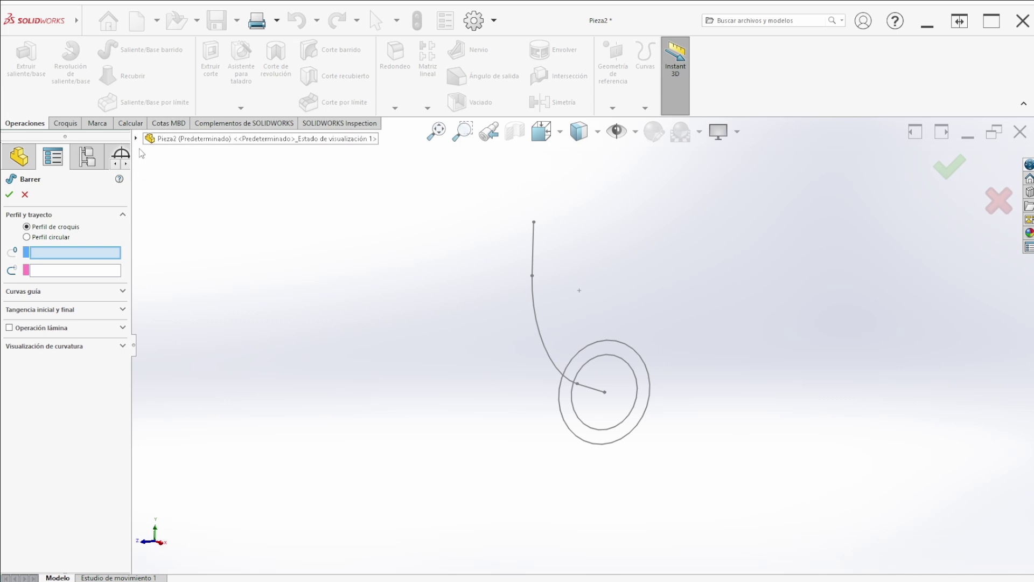
left_click(138, 139)
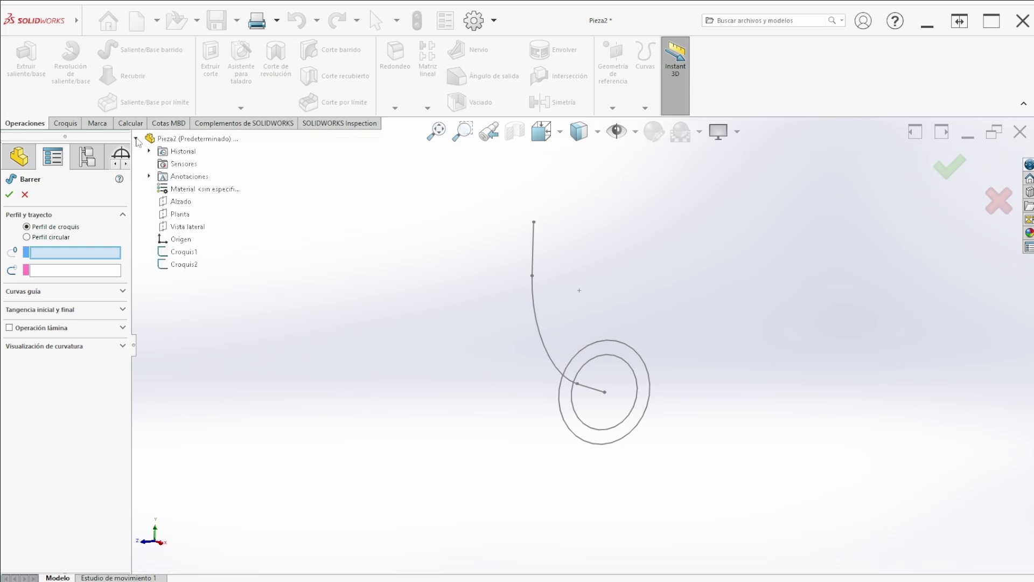
left_click(181, 265)
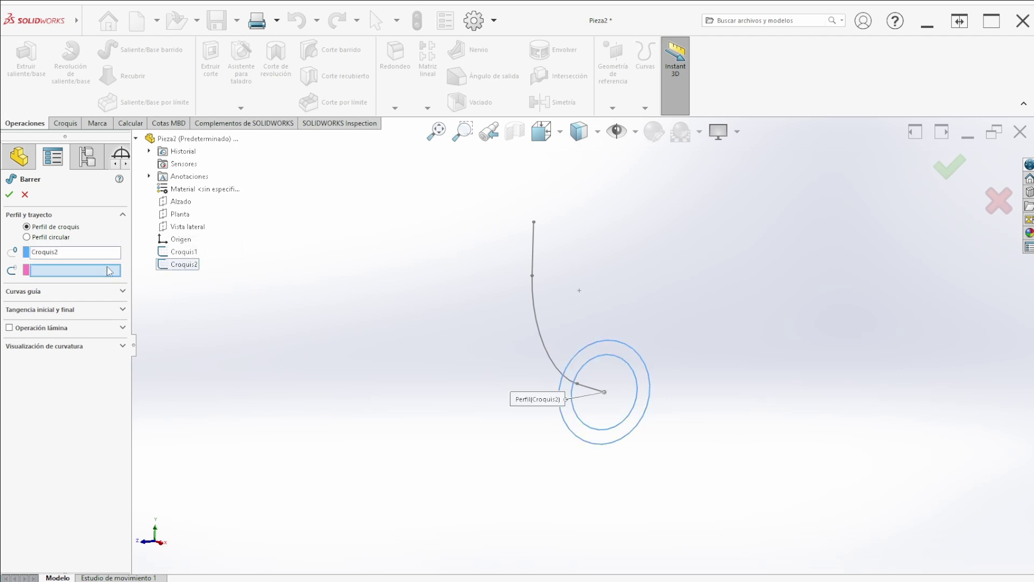
left_click(173, 257)
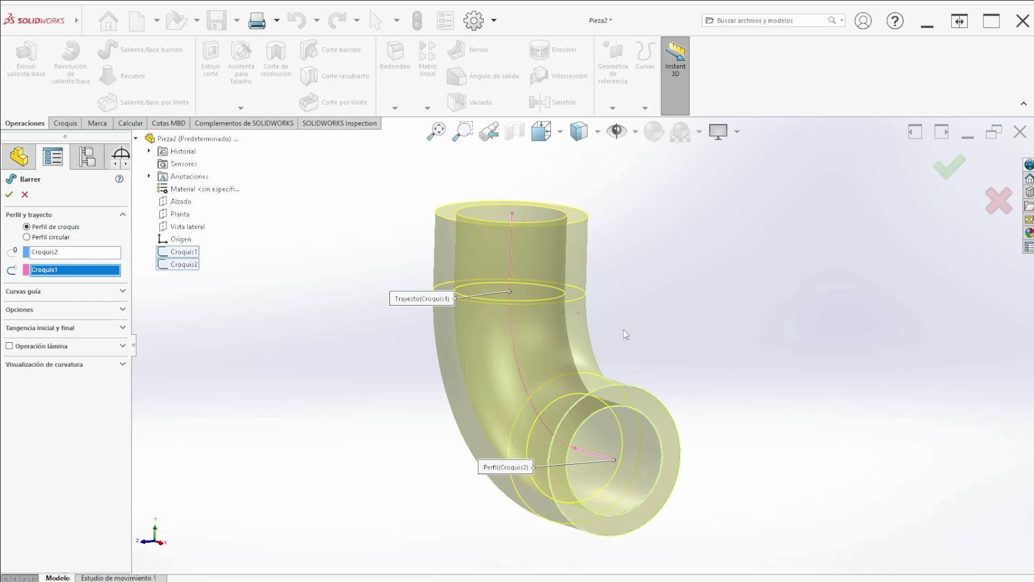
left_click(950, 167)
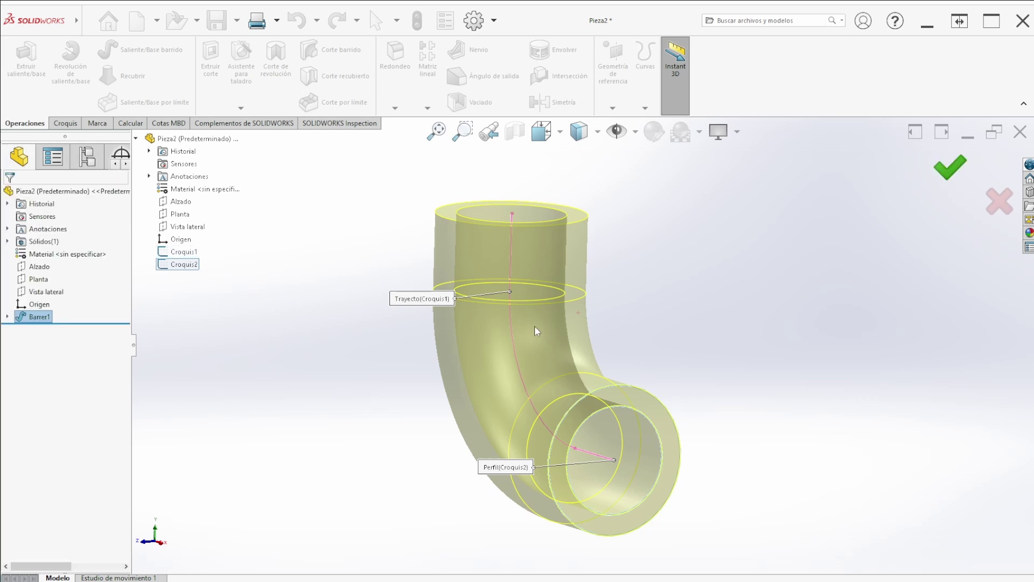
- Start a boss extrusion sketch on the horizontal arm's end face and draw a 3-point center rectangle about 515 by 388 mm around the origin
middle_click_drag(644, 294, 610, 349)
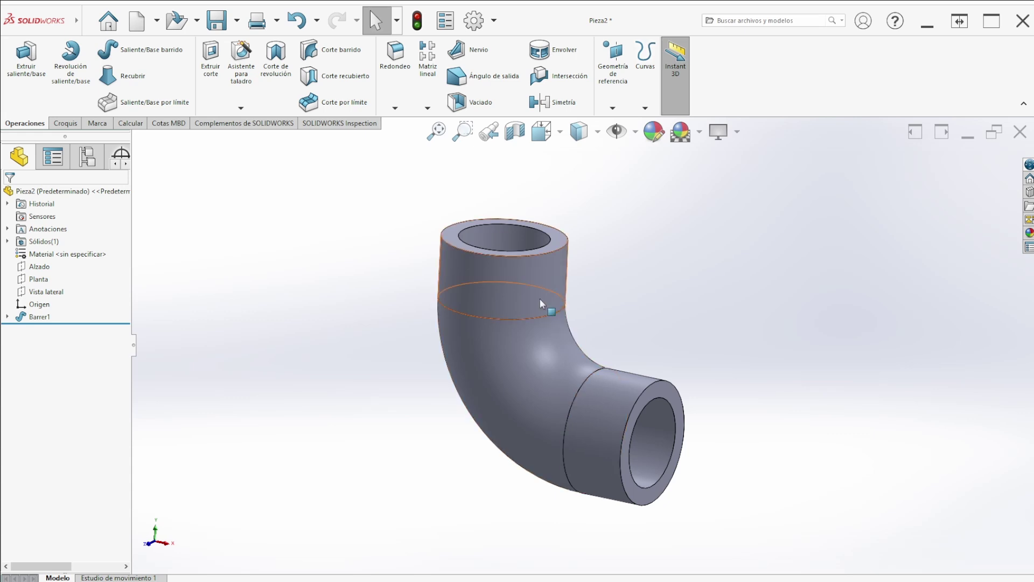
left_click(12, 61)
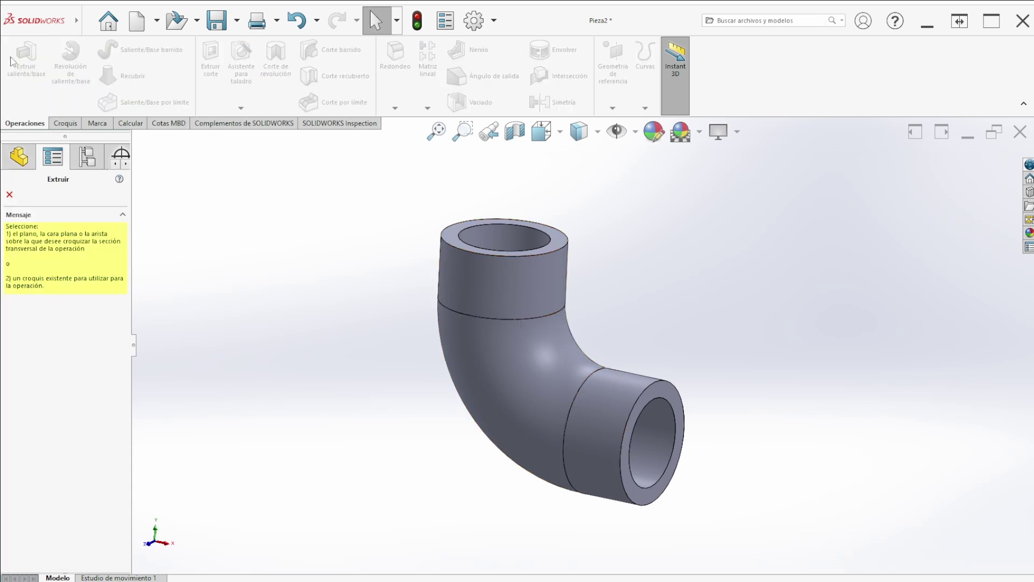
left_click(664, 389)
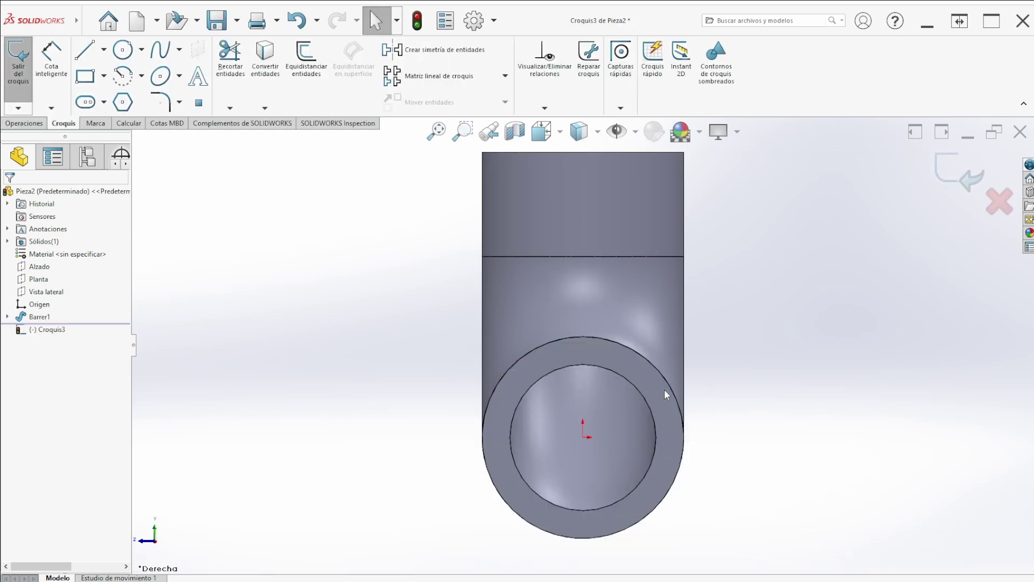
left_click(84, 76)
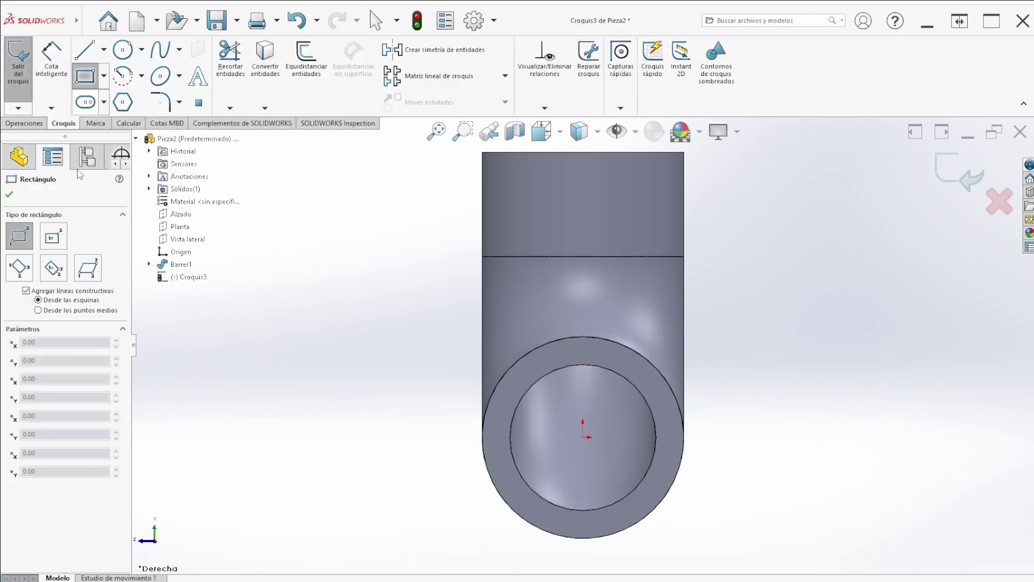
left_click(57, 275)
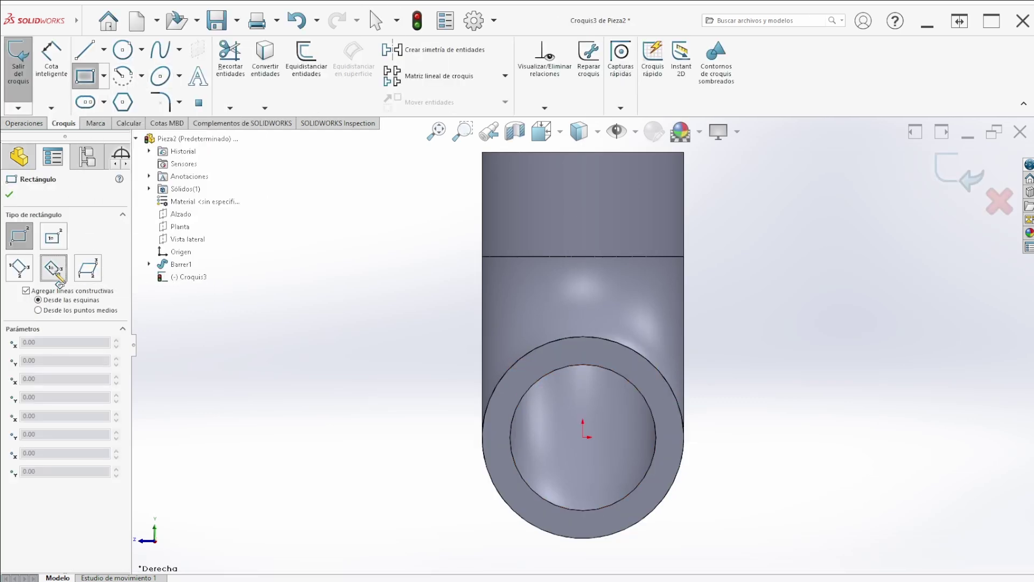
scroll(580, 347, "up", 3)
scroll(589, 415, "down", 4)
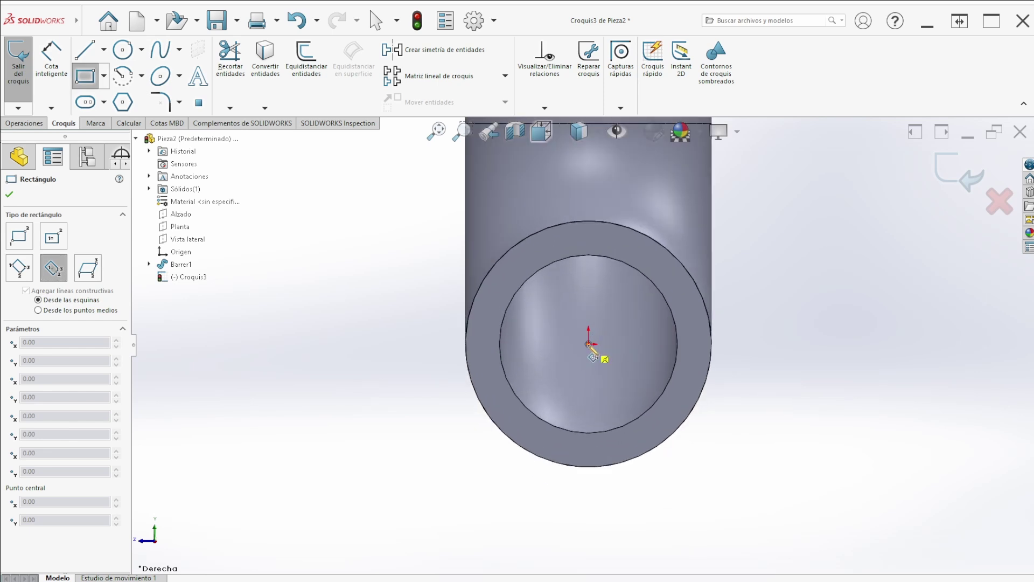
left_click(589, 344)
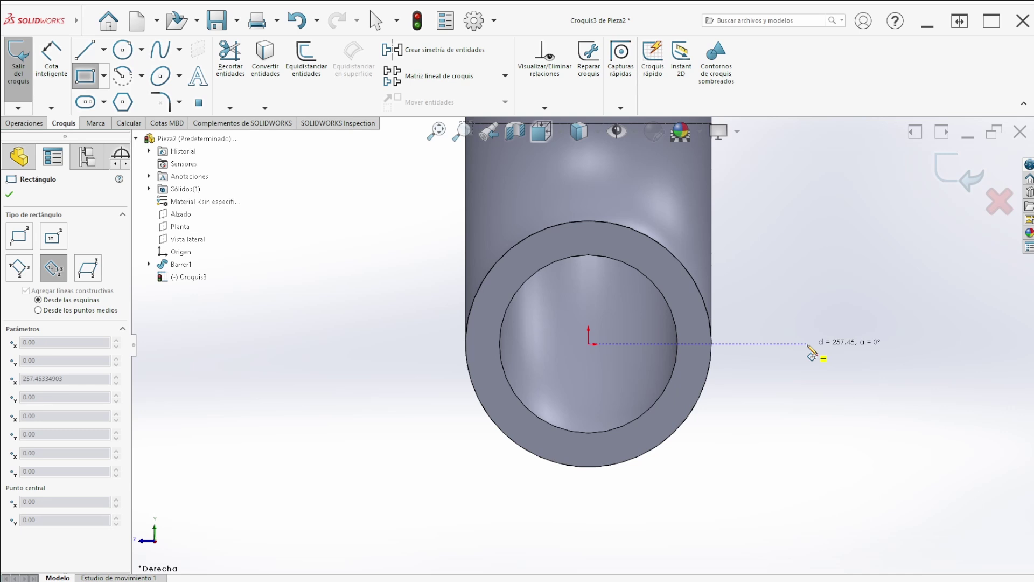
left_click(807, 507)
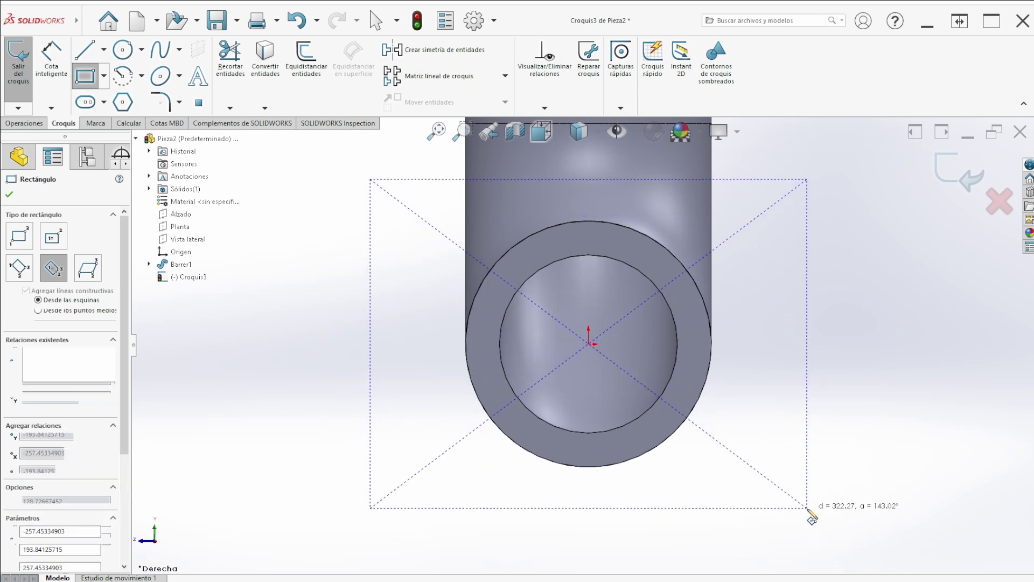
key("Escape")
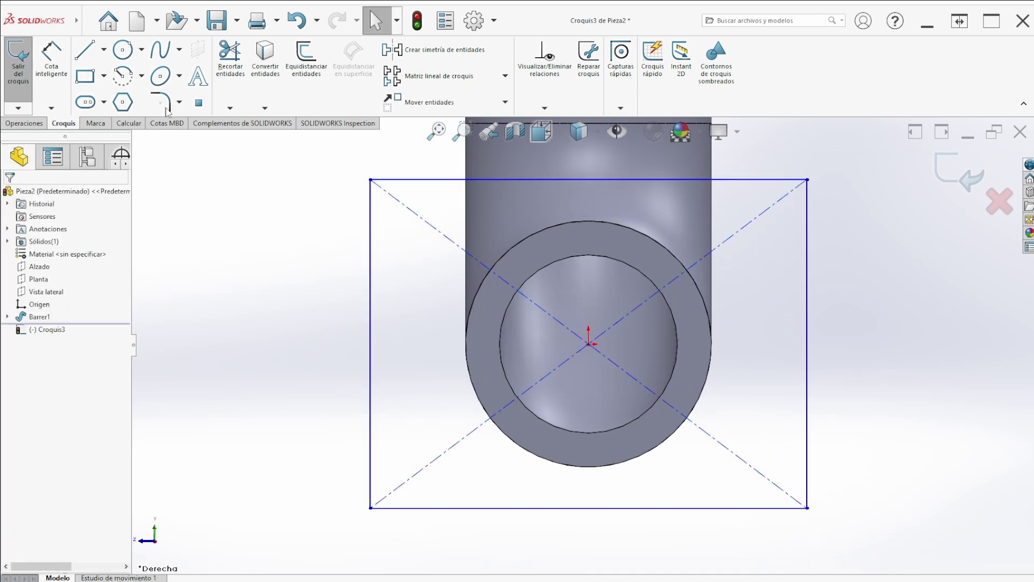
- Dimension the rectangle's vertical side as 360 mm
left_click(51, 59)
left_click(808, 349)
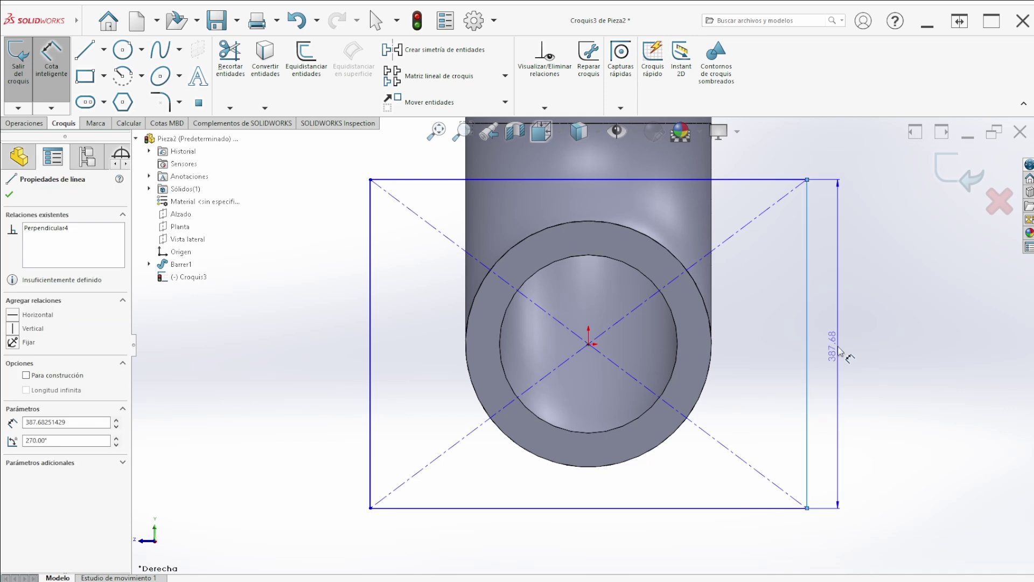
left_click(838, 346)
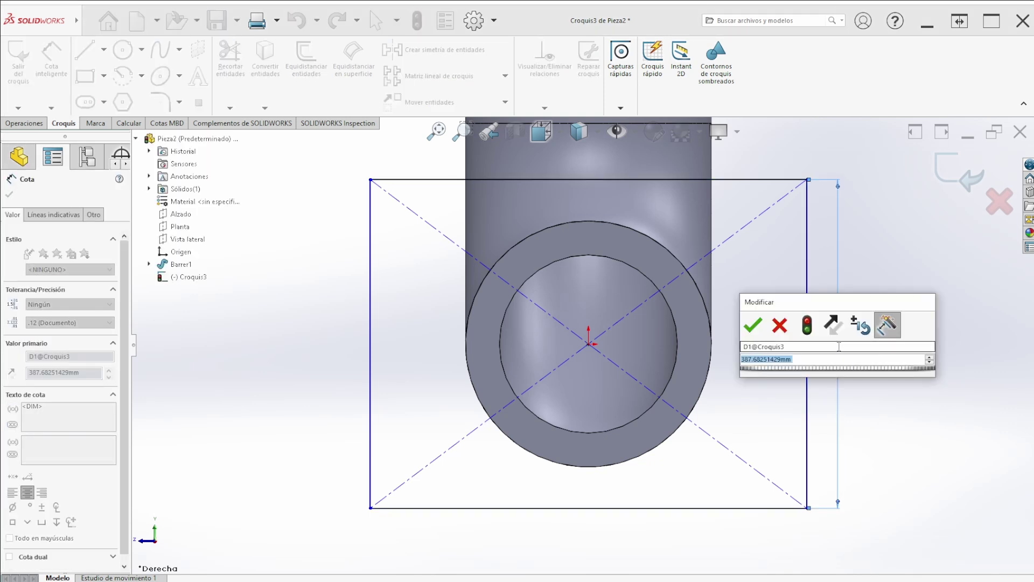
type("360")
key("Return")
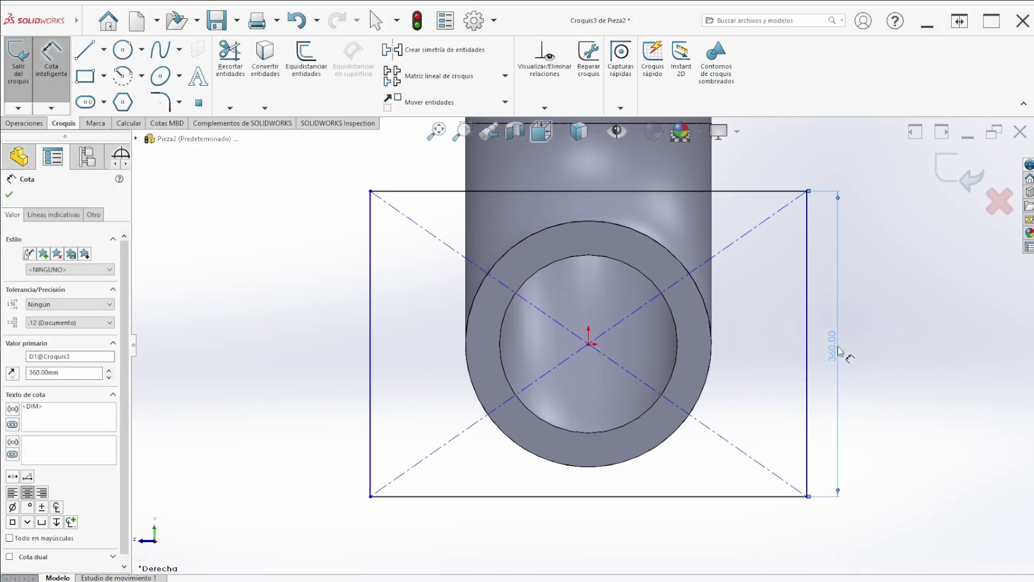
- Dimension the rectangle's horizontal side as 360 mm and end dimensioning
left_click(598, 497)
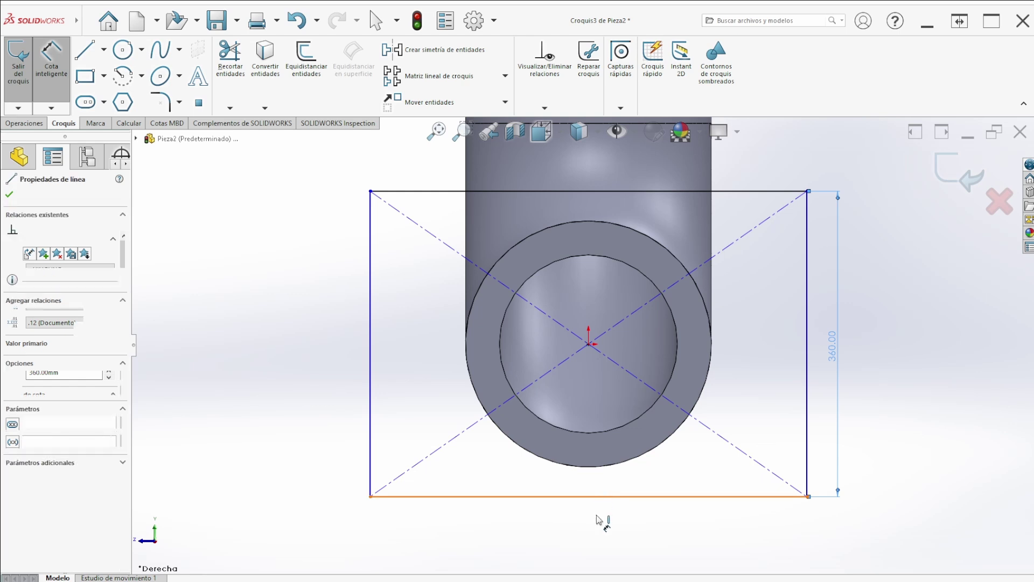
left_click(597, 540)
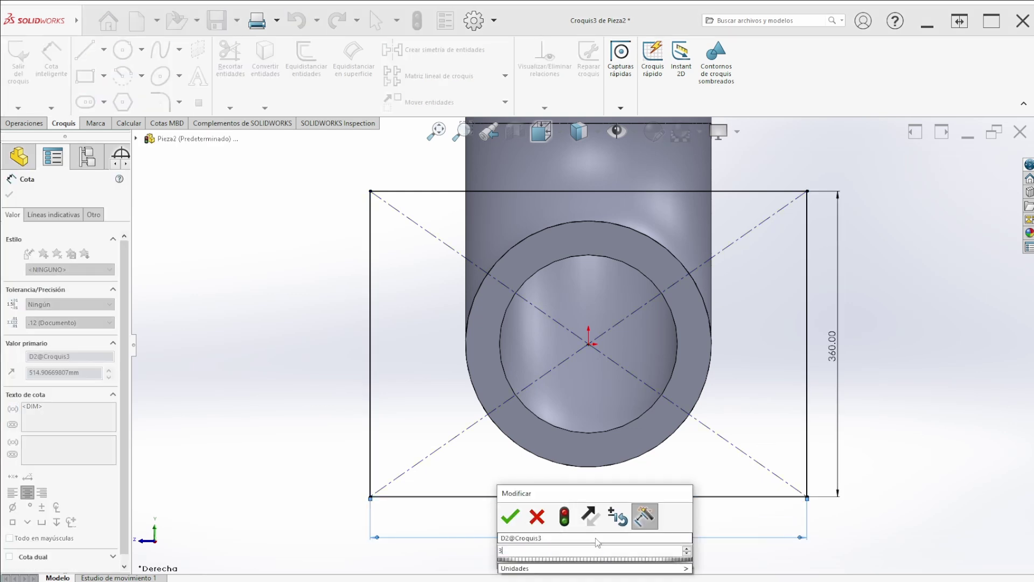
key("Return")
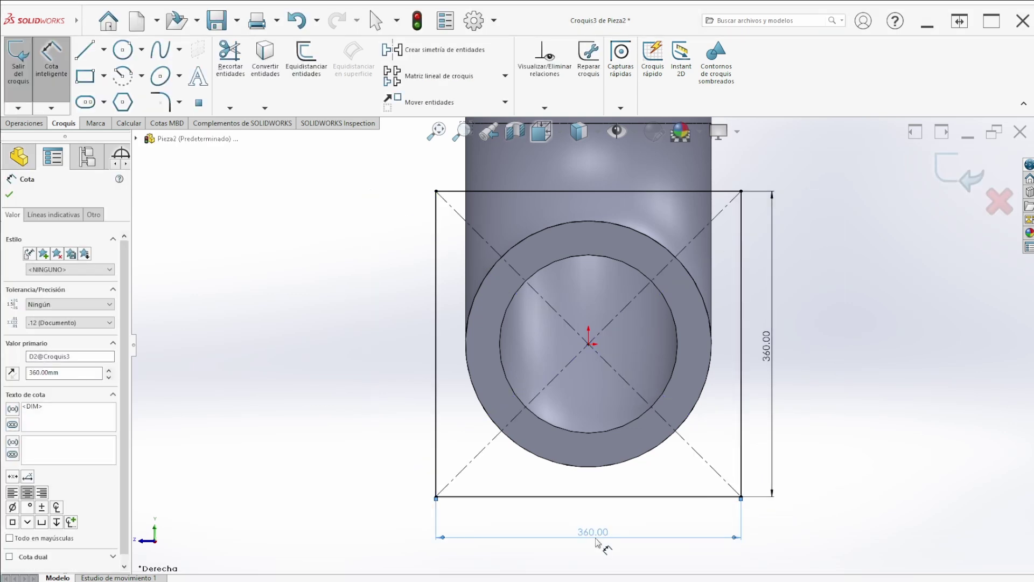
key("Escape")
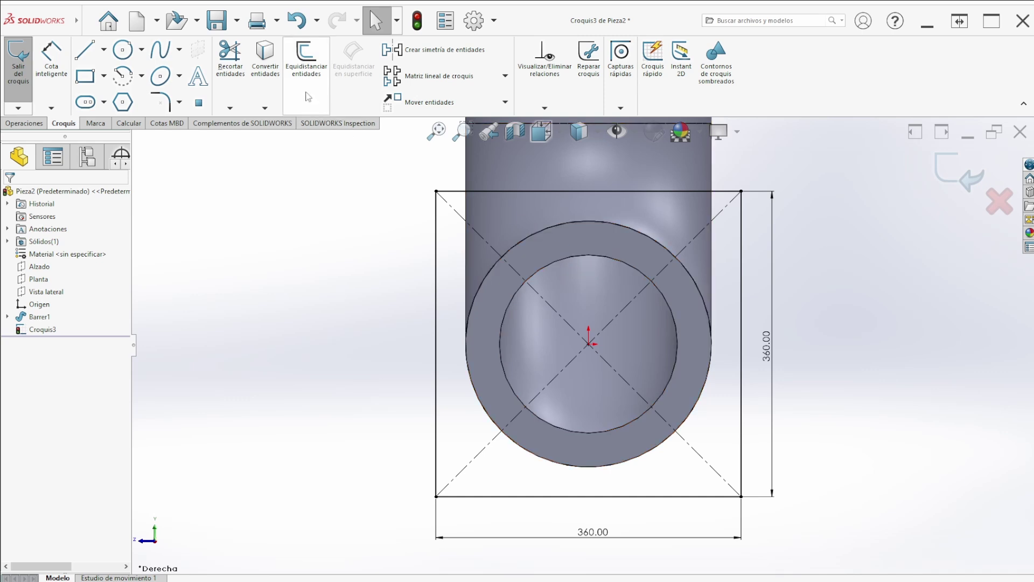
- Sketch one circle near each corner of the square, with radii of about 19 mm upper-left and 15 mm upper-right and lower-right
left_click(123, 51)
scroll(491, 227, "down", 3)
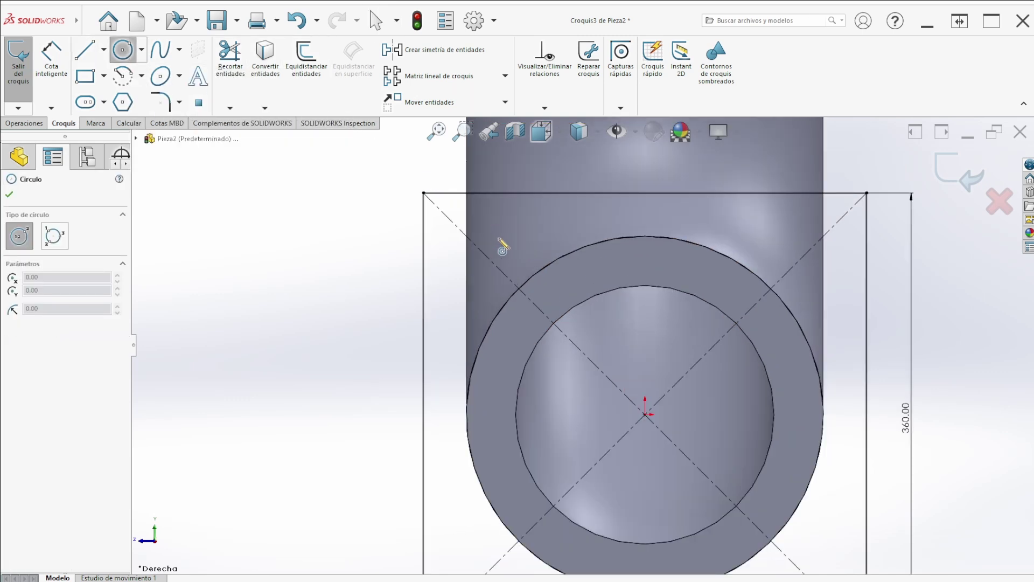
left_click(499, 238)
left_click(515, 255)
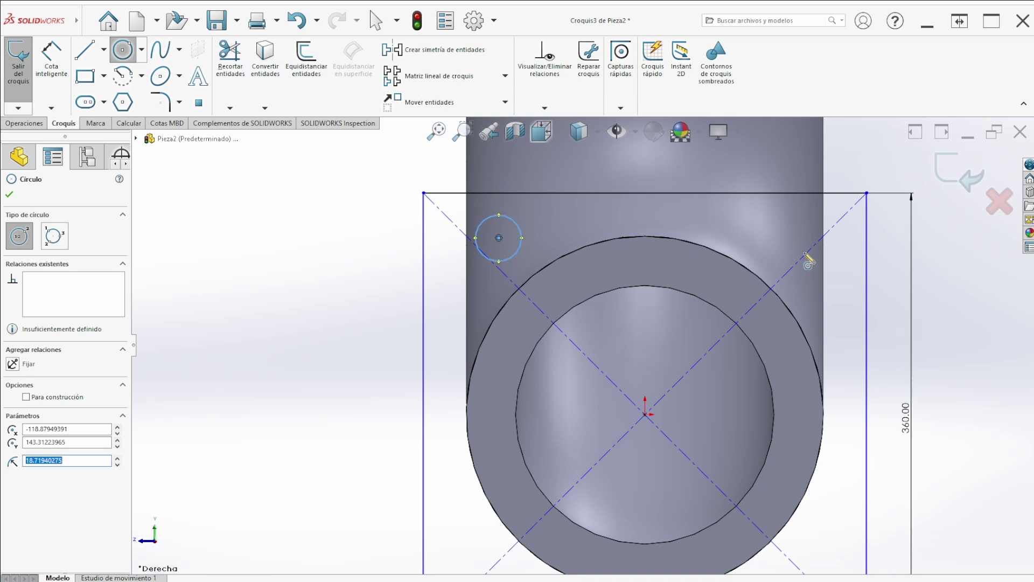
left_click(783, 223)
left_click(796, 237)
scroll(793, 378, "up", 2)
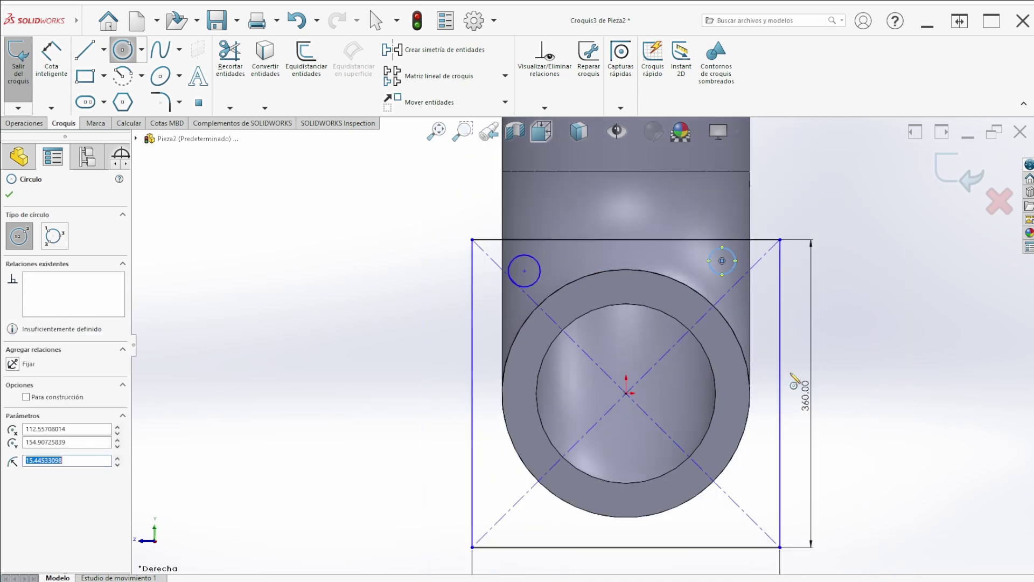
key("f")
left_click(701, 453)
left_click(712, 465)
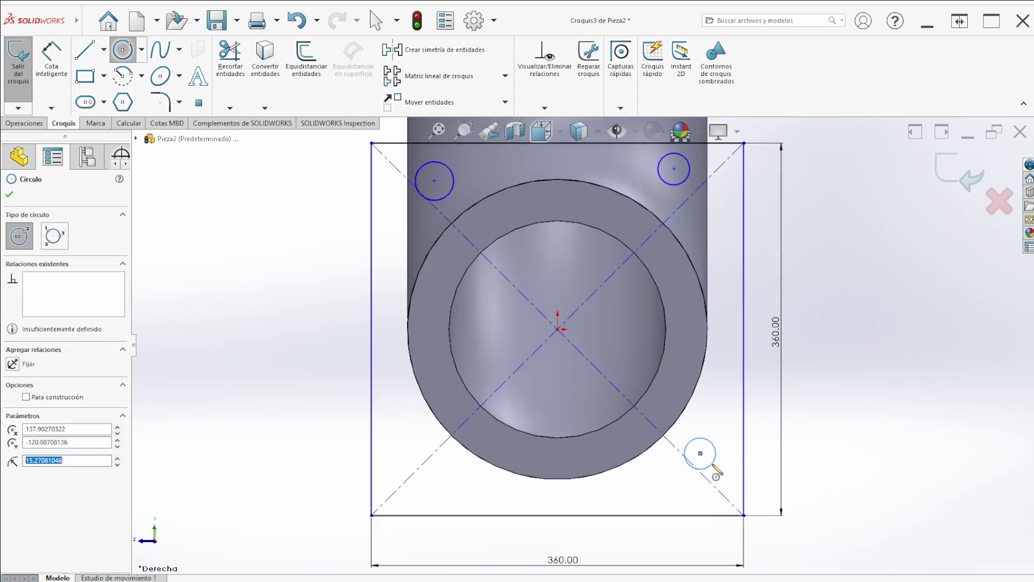
left_click(403, 441)
left_click(421, 461)
key("Escape")
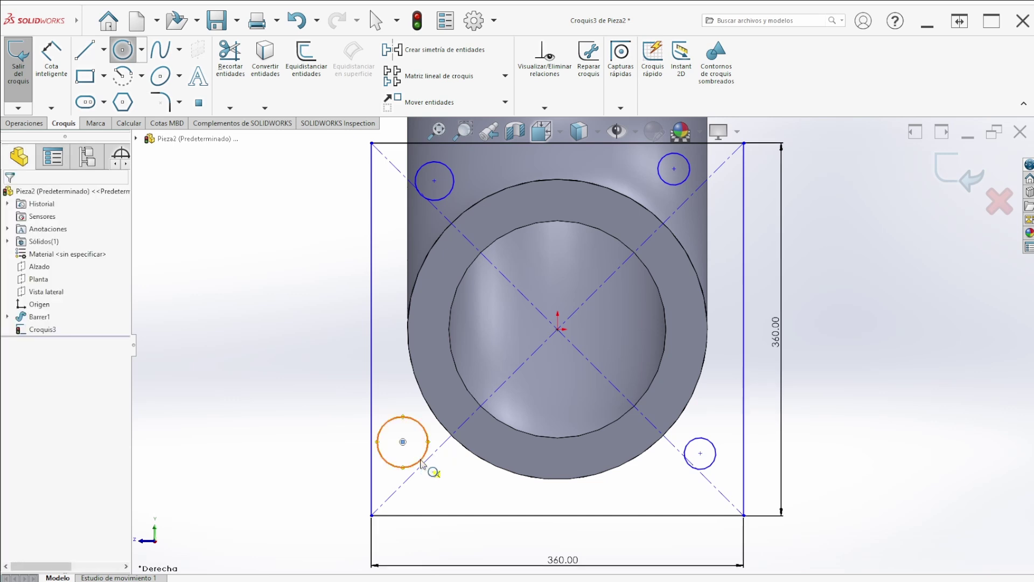
key("Escape")
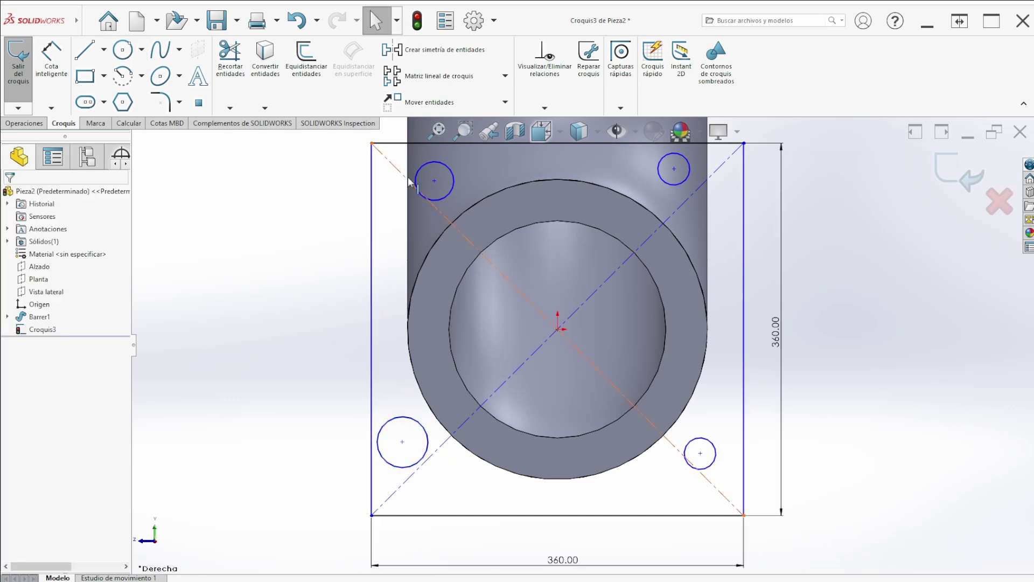
- Dimension the upper-left circle's center at 50 mm from the square's left side
scroll(431, 186, "down", 2)
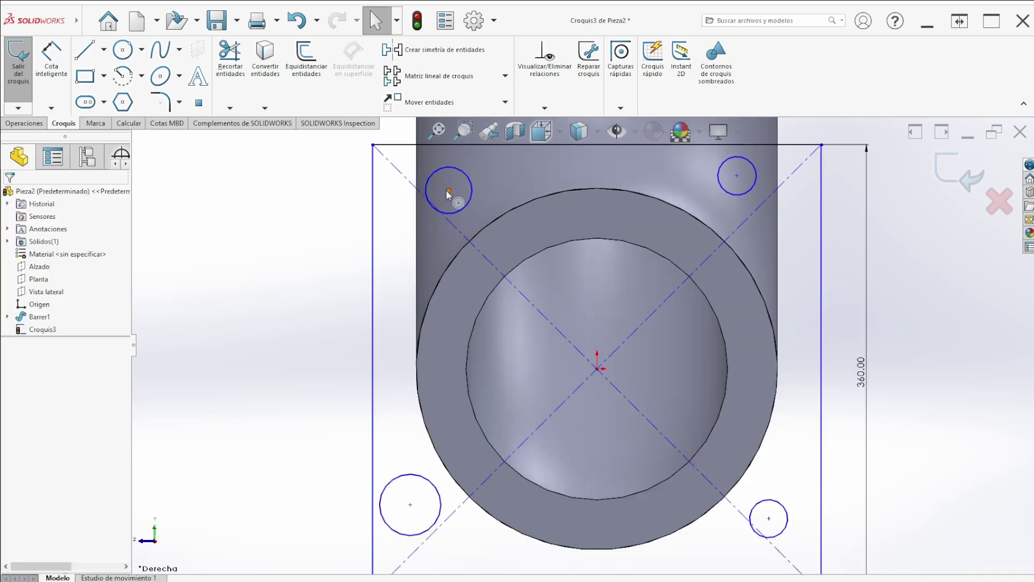
left_click(51, 59)
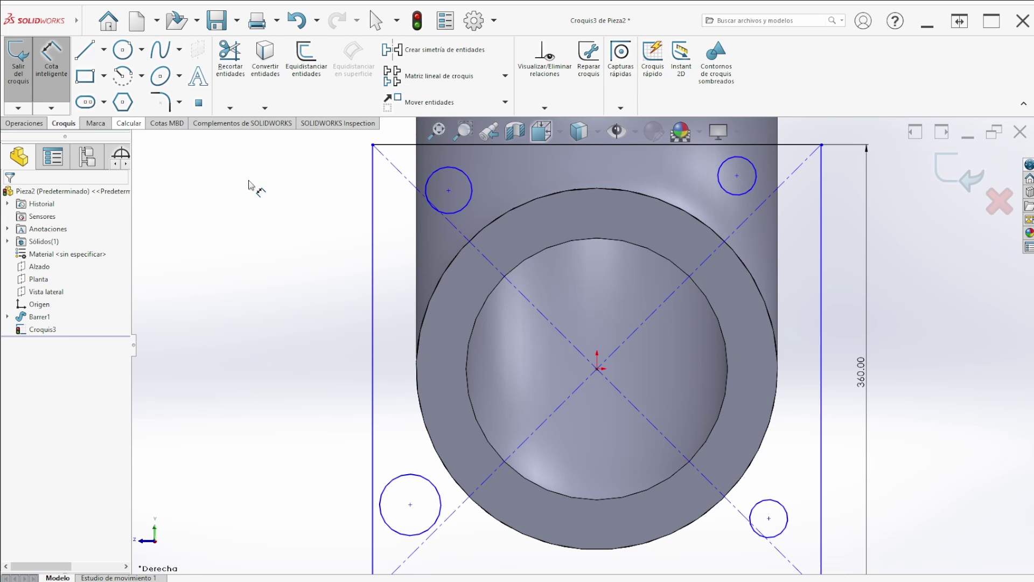
left_click(373, 213)
left_click(449, 191)
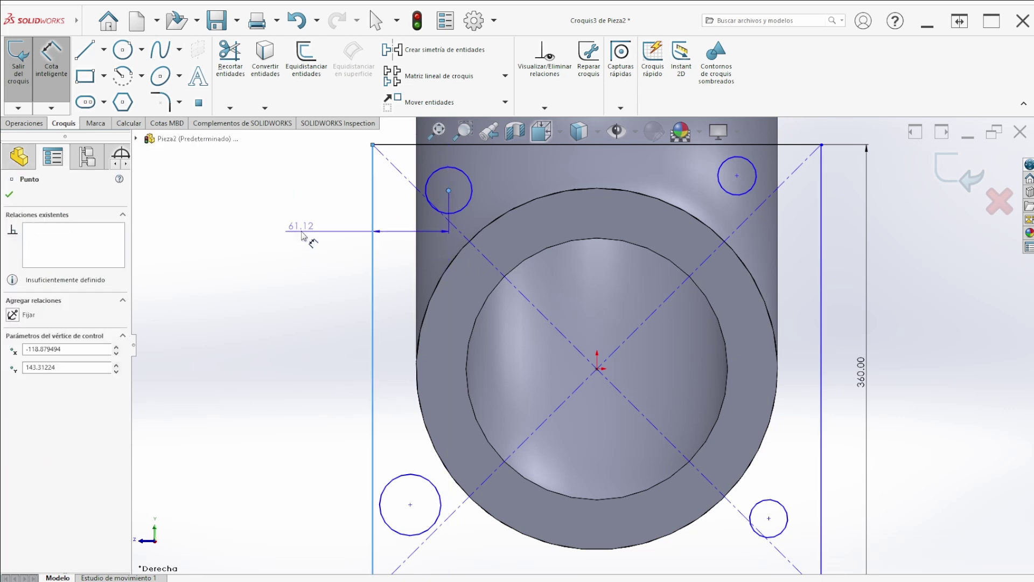
left_click(302, 232)
type("50")
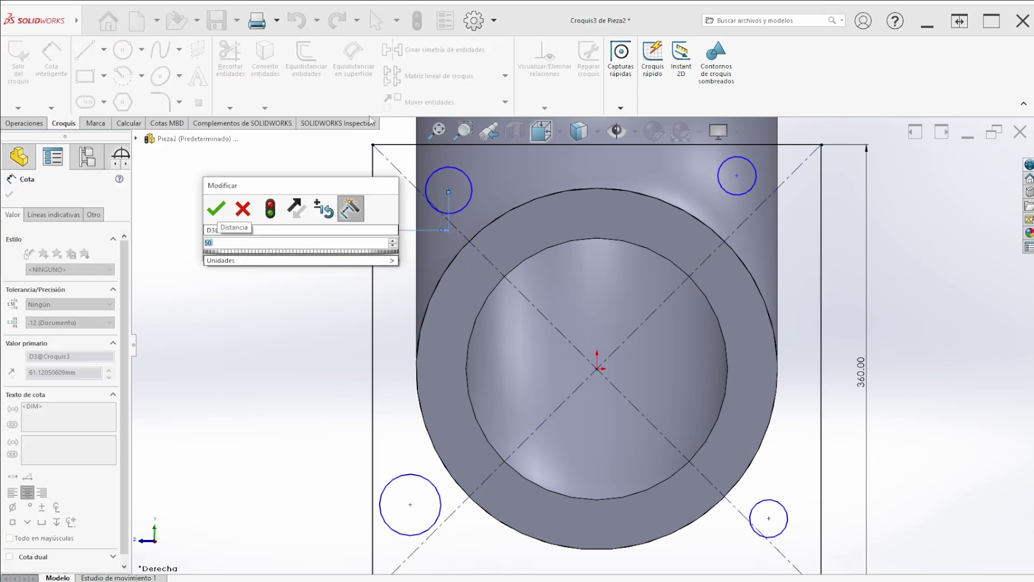
left_click(221, 209)
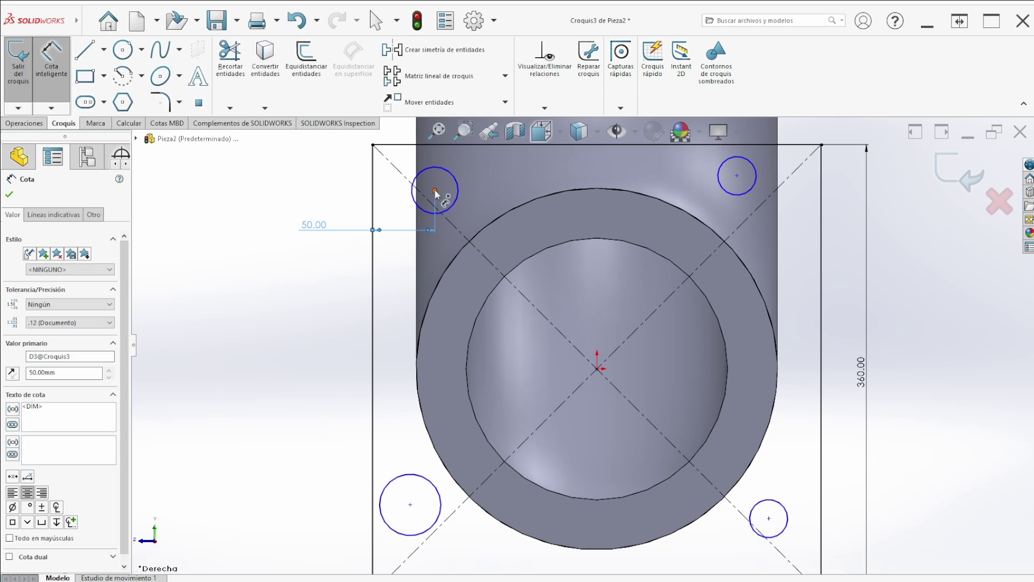
key("Escape")
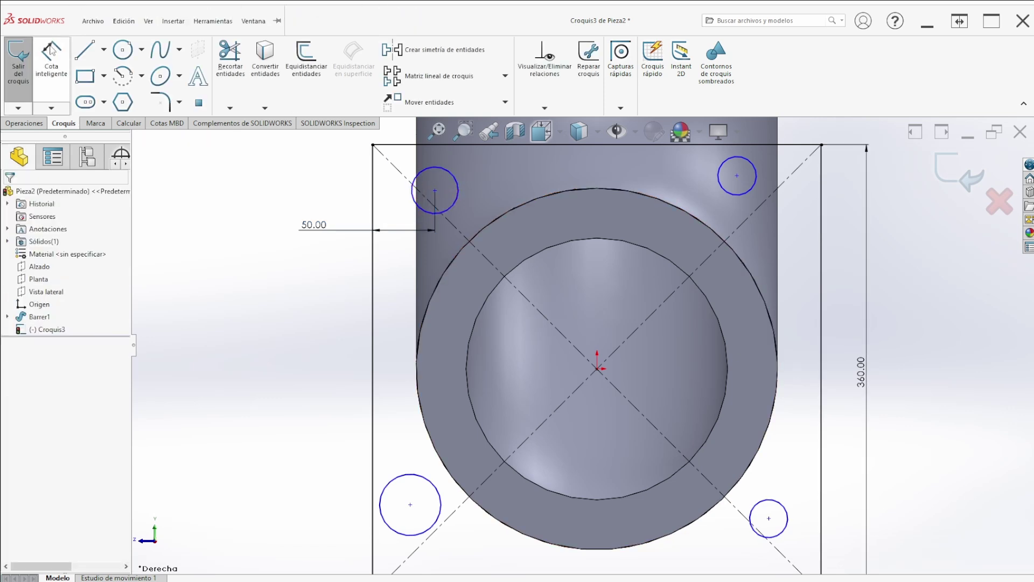
left_click(435, 190)
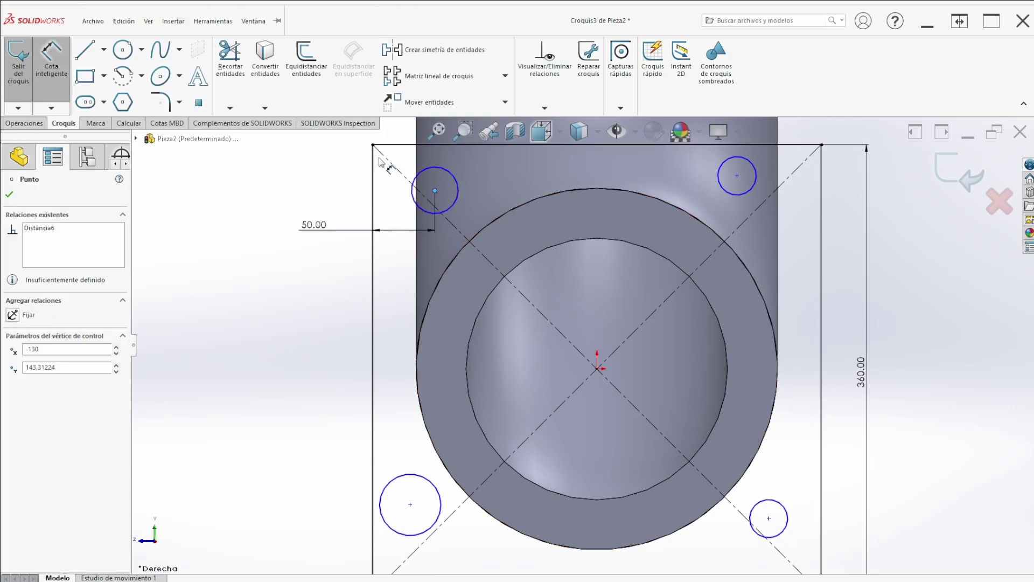
left_click(373, 177)
left_click(327, 182)
key("Return")
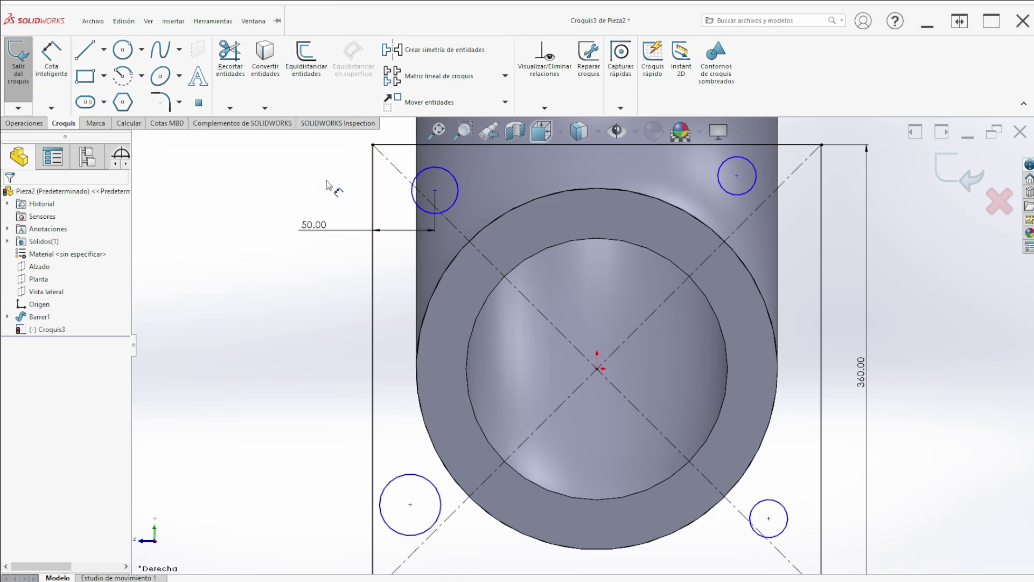
- Dimension the upper-left circle's center at 50 mm from the square's top side
left_click(53, 58)
left_click(436, 190)
left_click(415, 144)
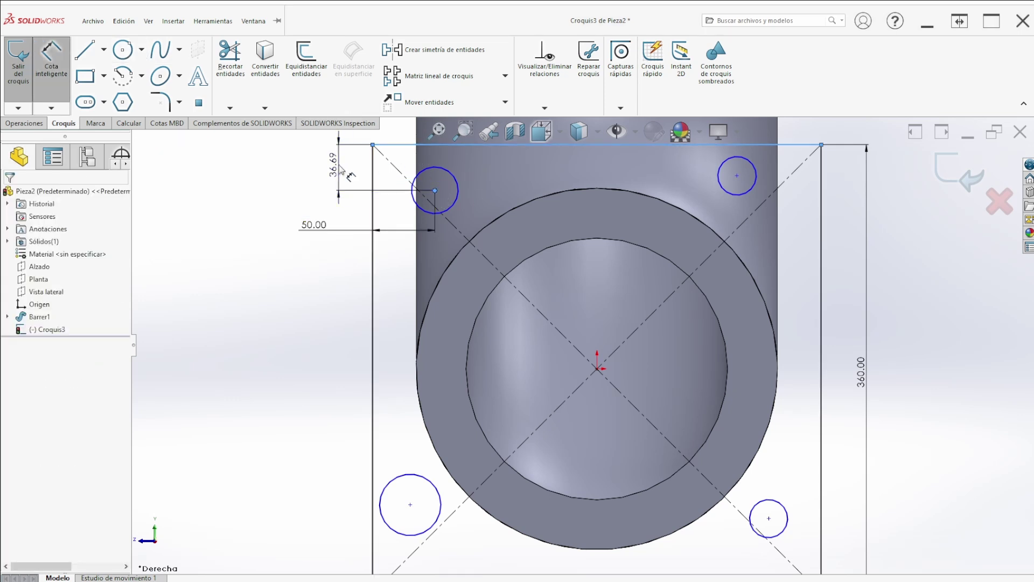
left_click(340, 166)
type("50")
key("Return")
key("Escape")
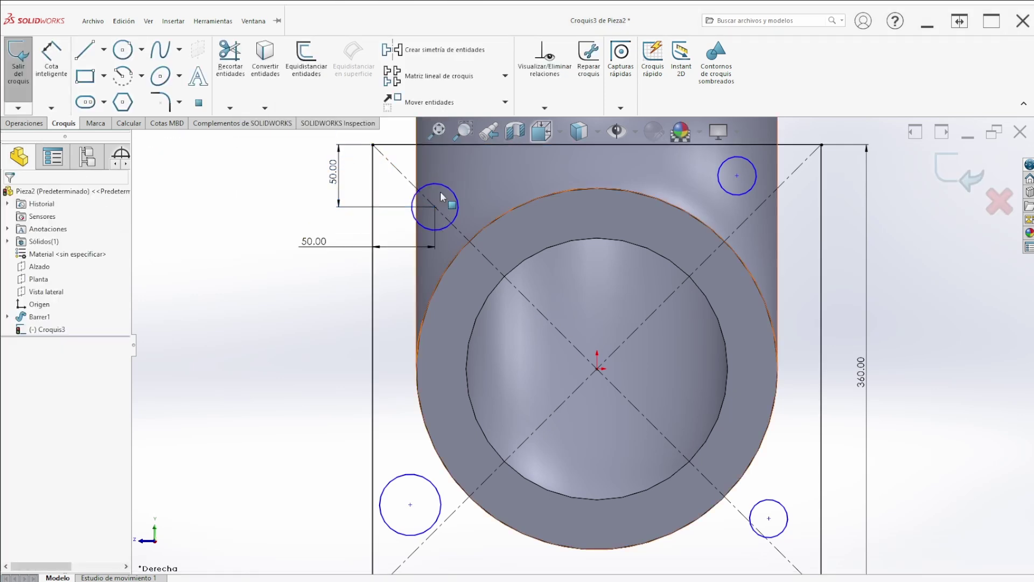
- Dimension the upper-left circle's diameter as 30 mm and end dimensioning
left_click(52, 58)
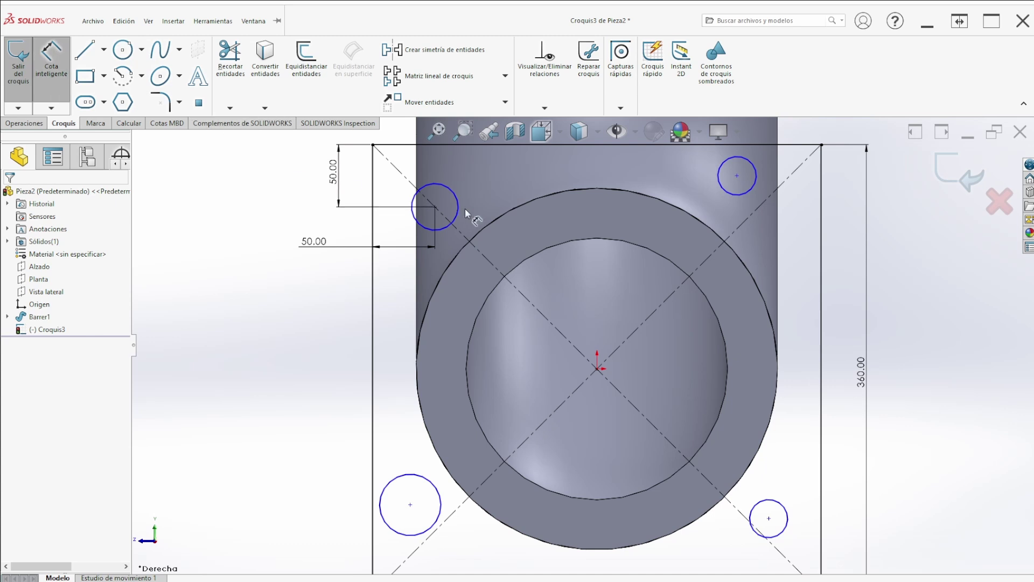
left_click(459, 208)
left_click(481, 205)
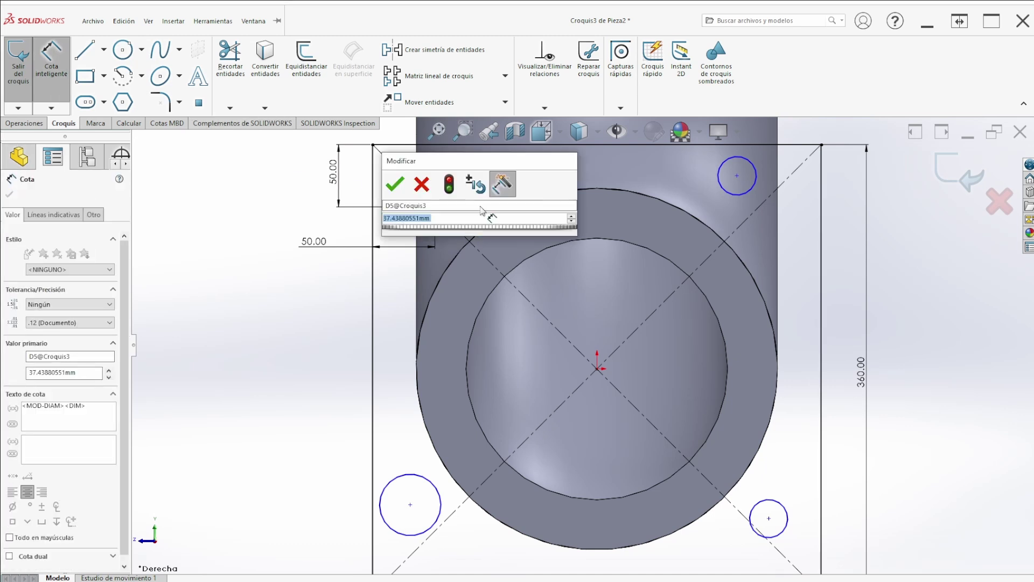
type("30")
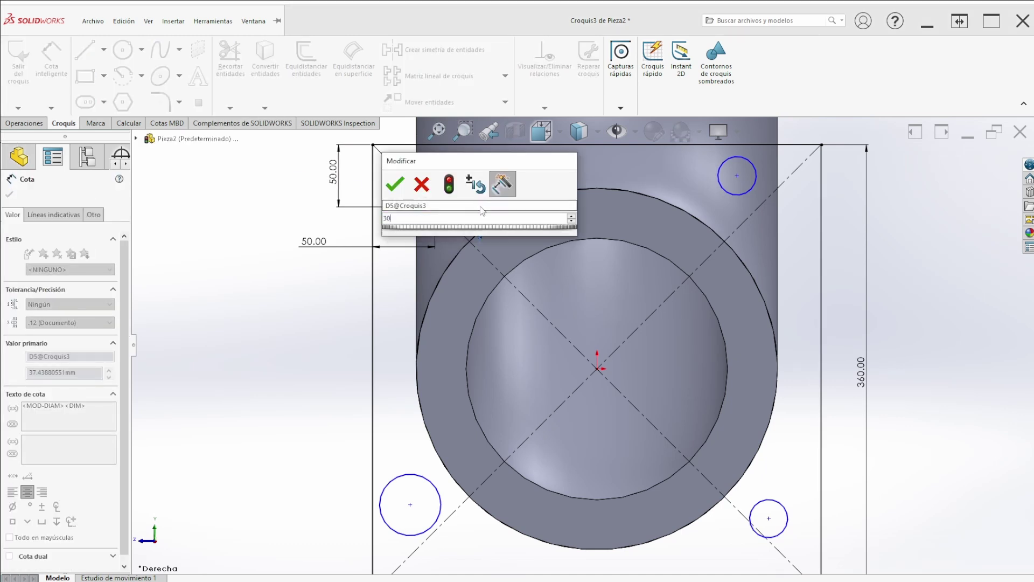
key("Return")
key("Escape")
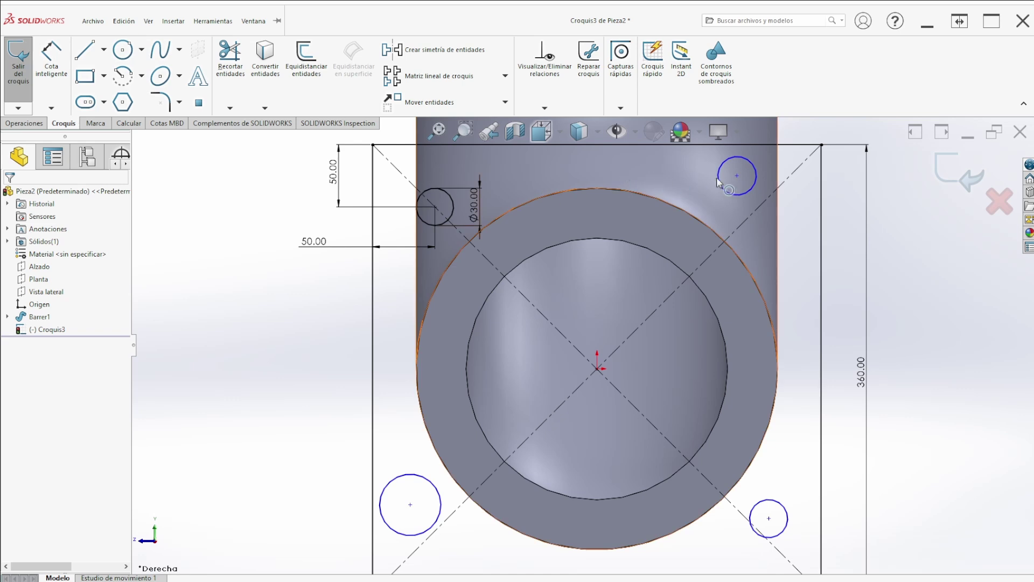
- Add a horizontal relation between the centers of the upper-right and upper-left circles
left_click(737, 176)
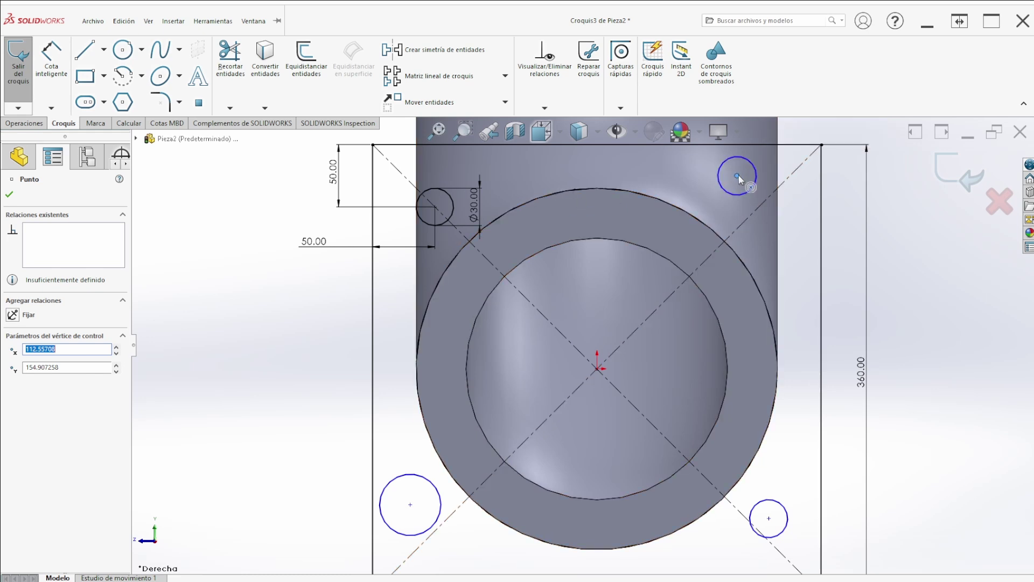
left_click(435, 207, "ctrl")
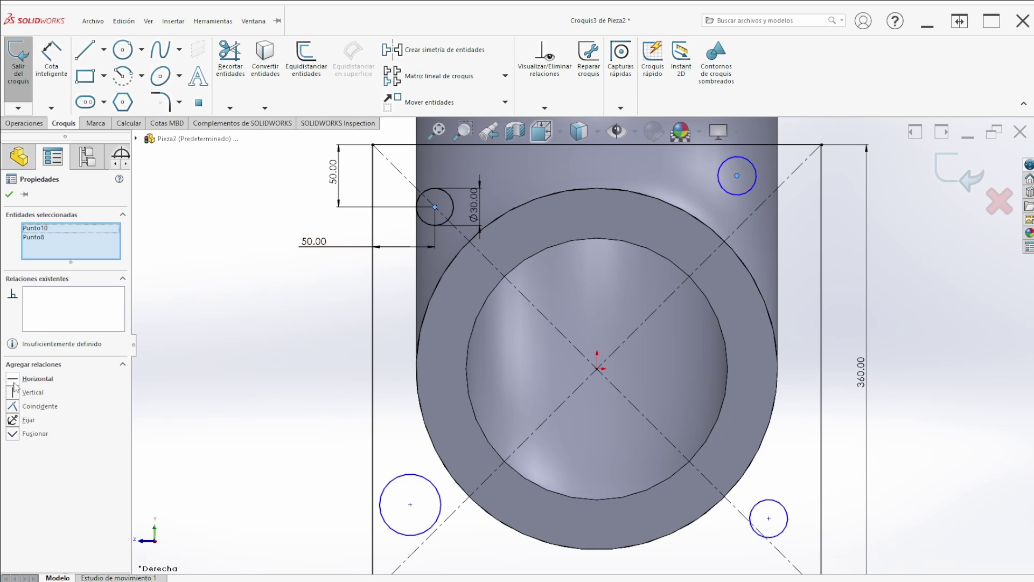
left_click(14, 381)
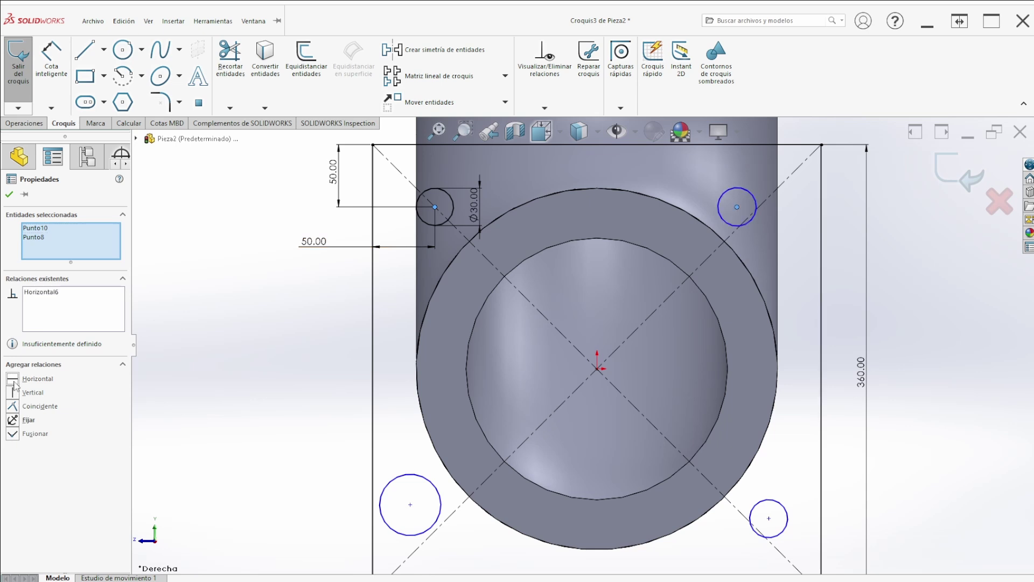
key("Escape")
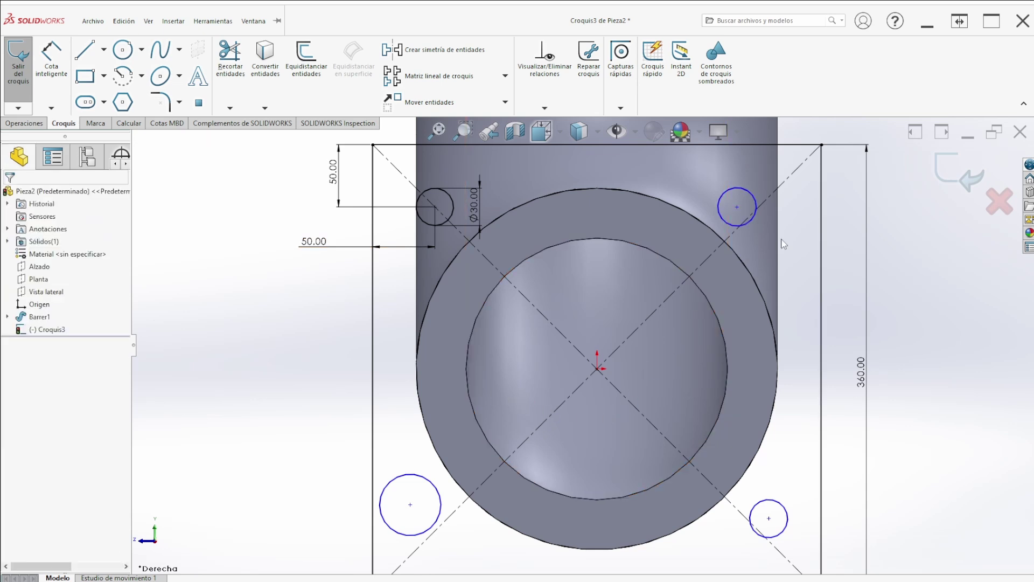
- Add a vertical relation between the centers of the upper-right and lower-right circles
left_click(737, 224)
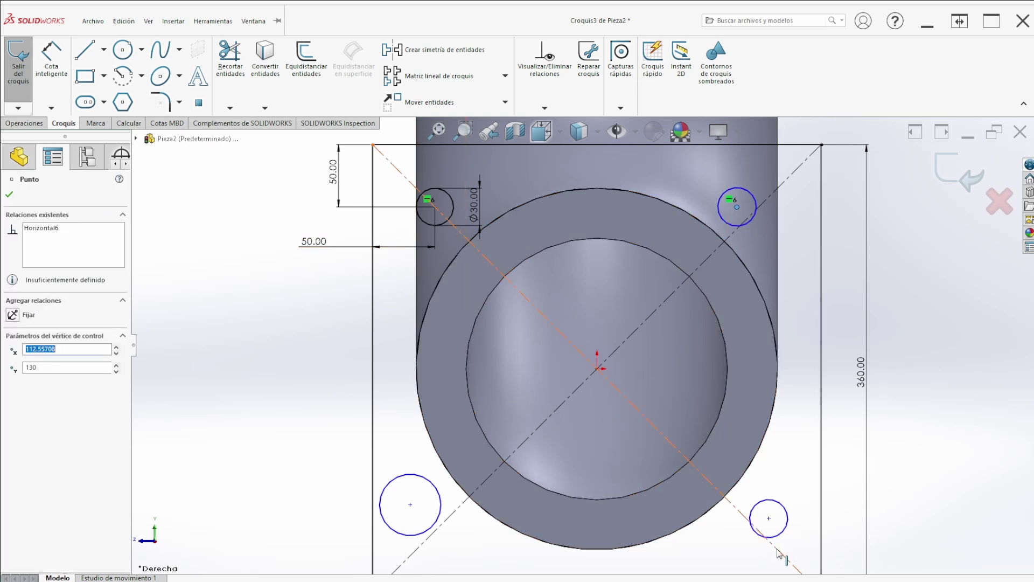
left_click(770, 519, "ctrl")
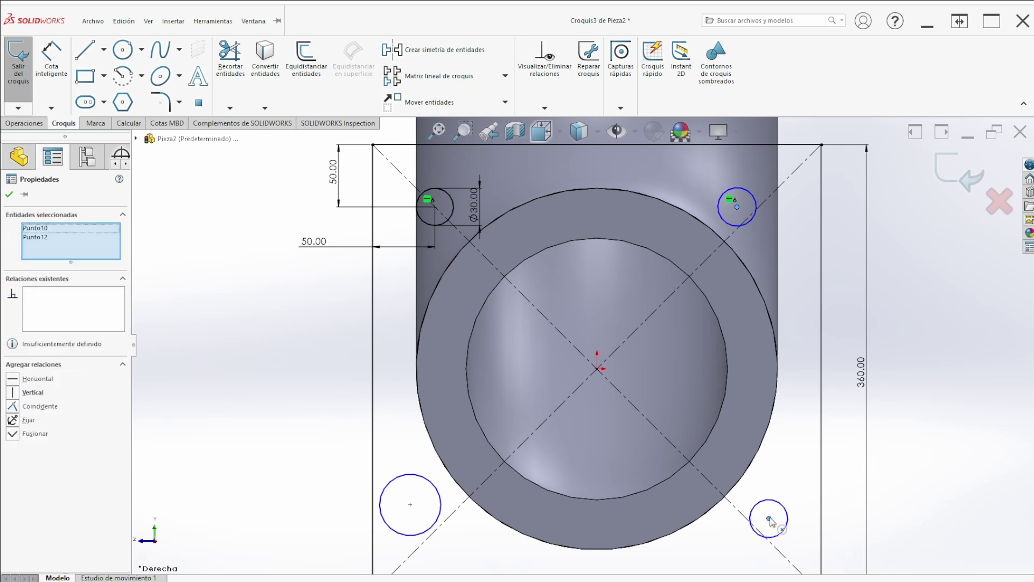
left_click(15, 397)
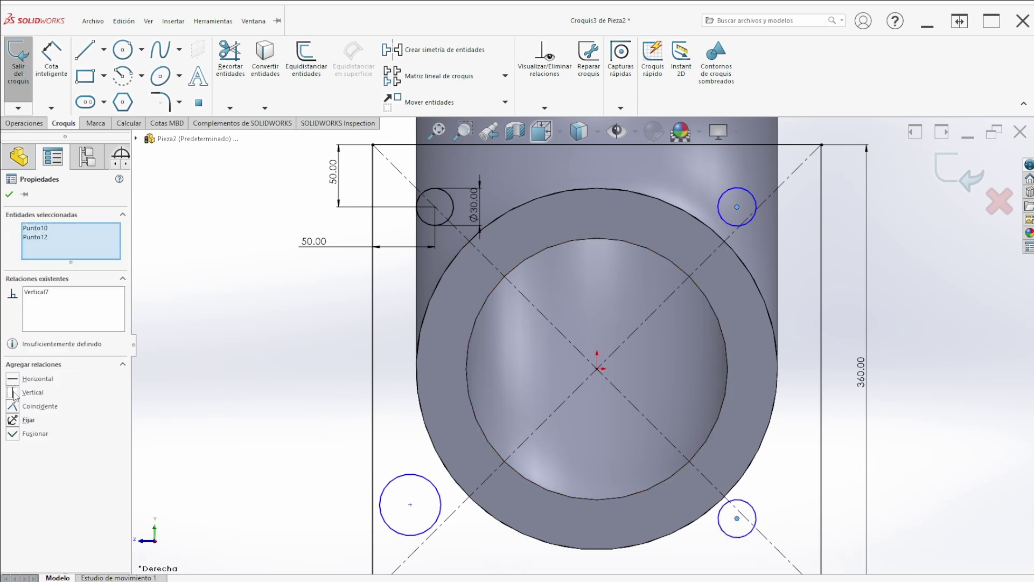
left_click(9, 195)
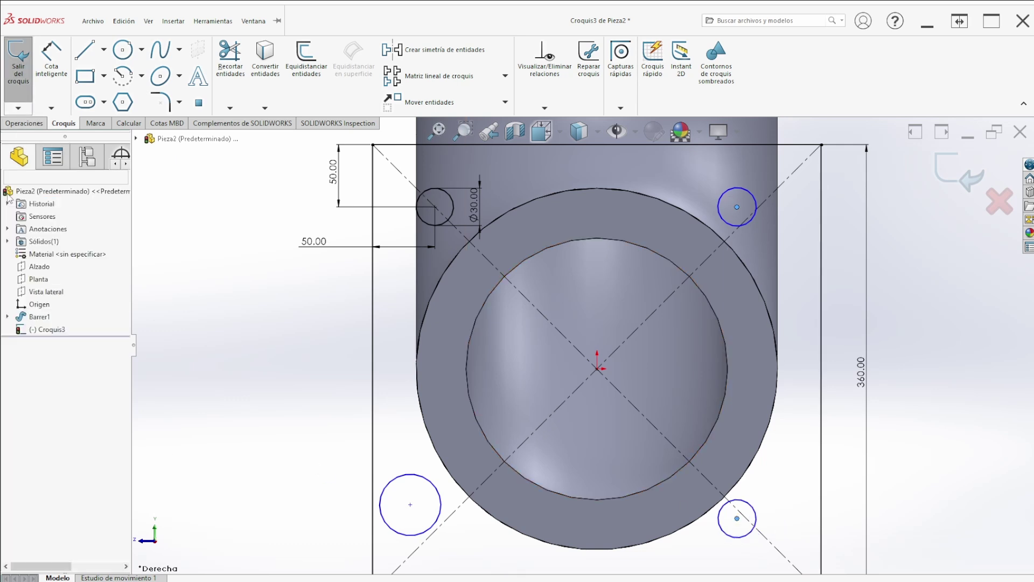
- Add a horizontal relation between the centers of the lower-right and lower-left circles
left_click(738, 520)
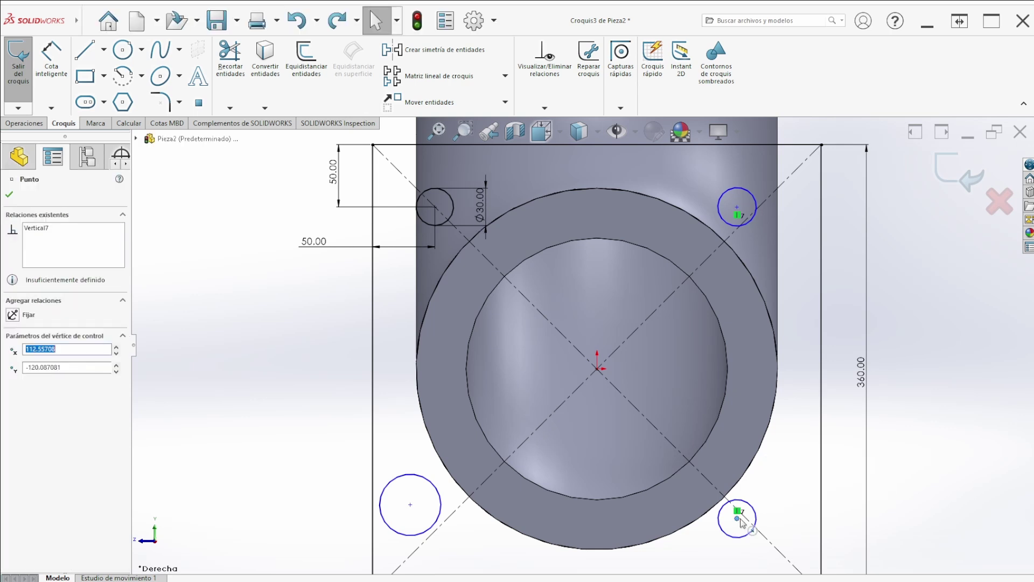
left_click(410, 507, "ctrl")
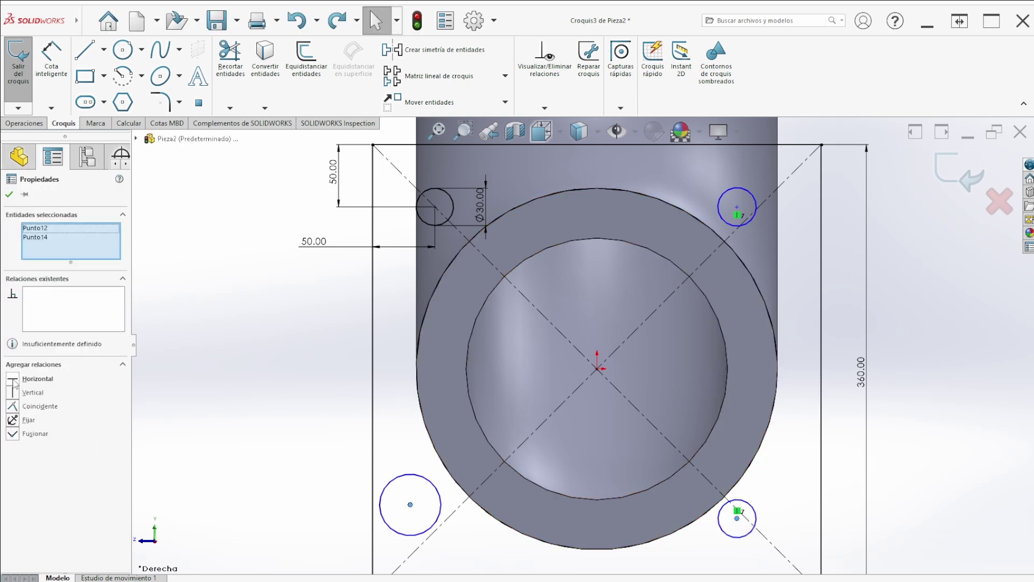
left_click(15, 381)
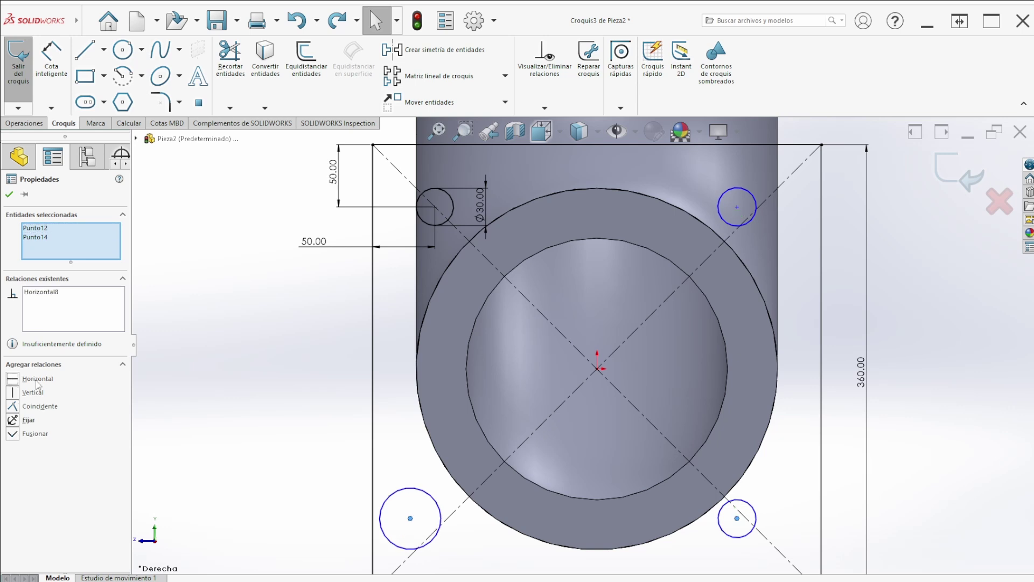
left_click(309, 400)
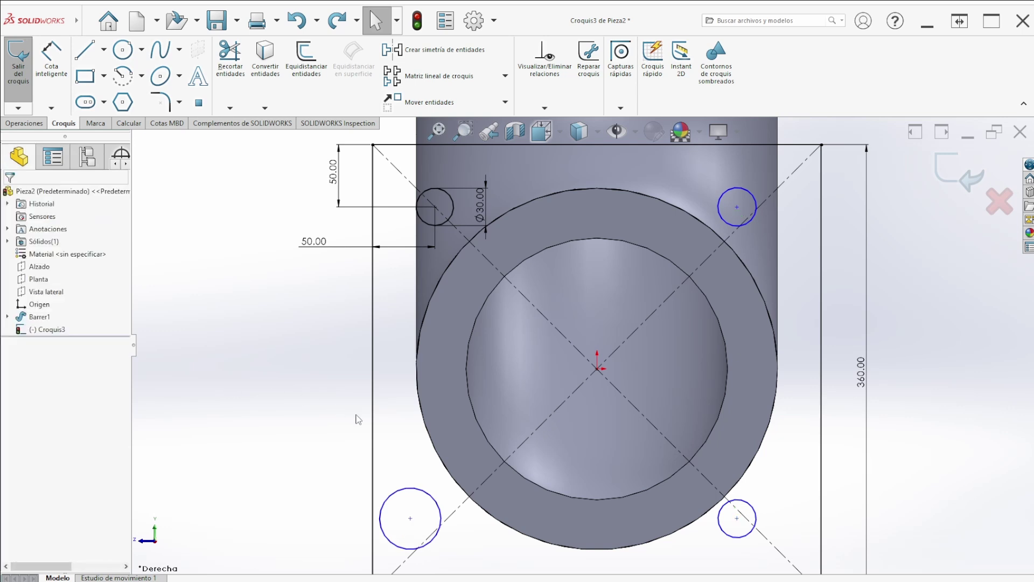
- Add a vertical relation between the centers of the lower-left and upper-left circles
left_click(411, 520)
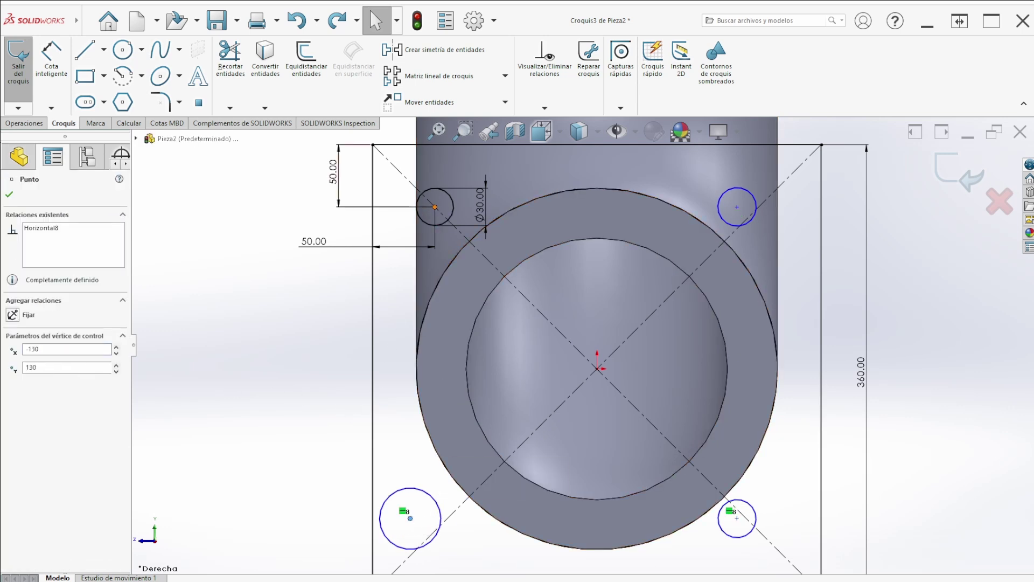
left_click(436, 207, "ctrl")
left_click(23, 394)
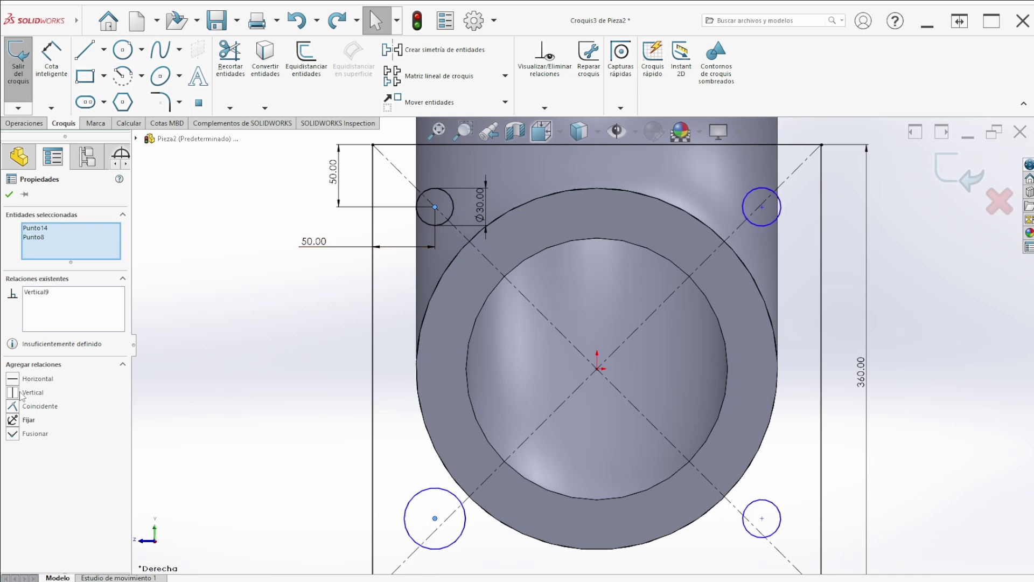
left_click(384, 359)
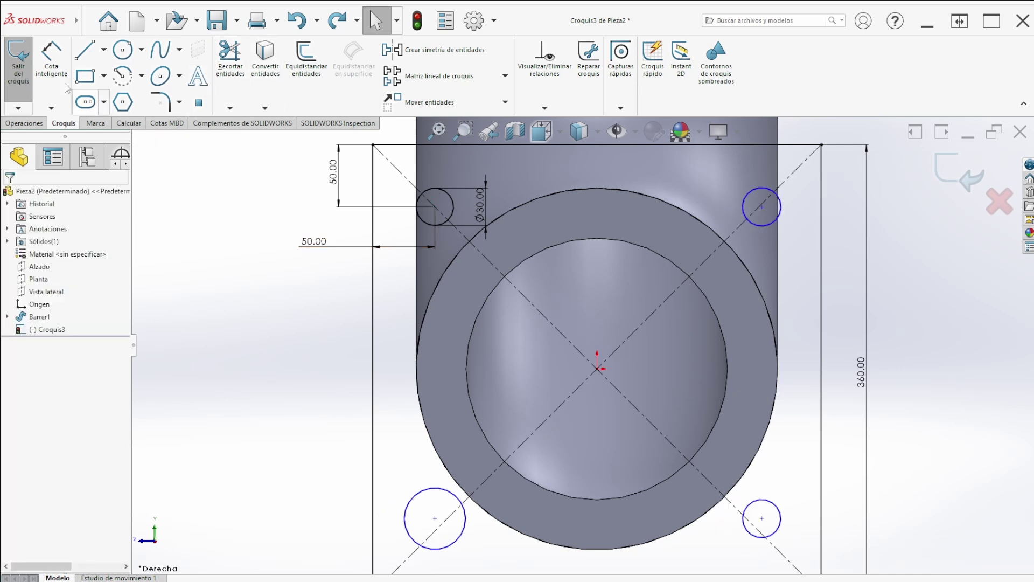
- Dimension the horizontal distance between the centers of the upper-left and upper-right circles as 260 mm
left_click(51, 60)
left_click(435, 207)
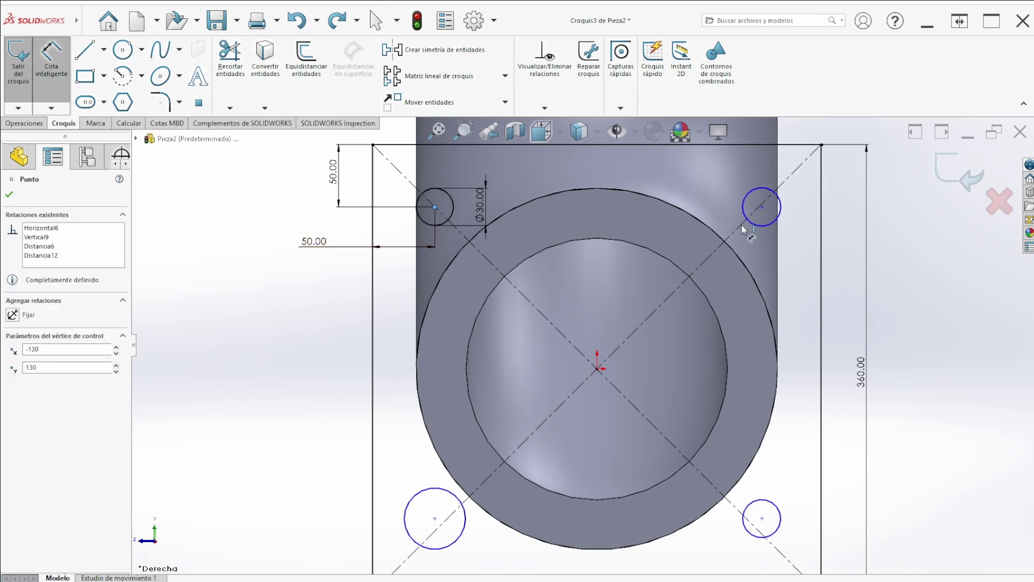
left_click(763, 208)
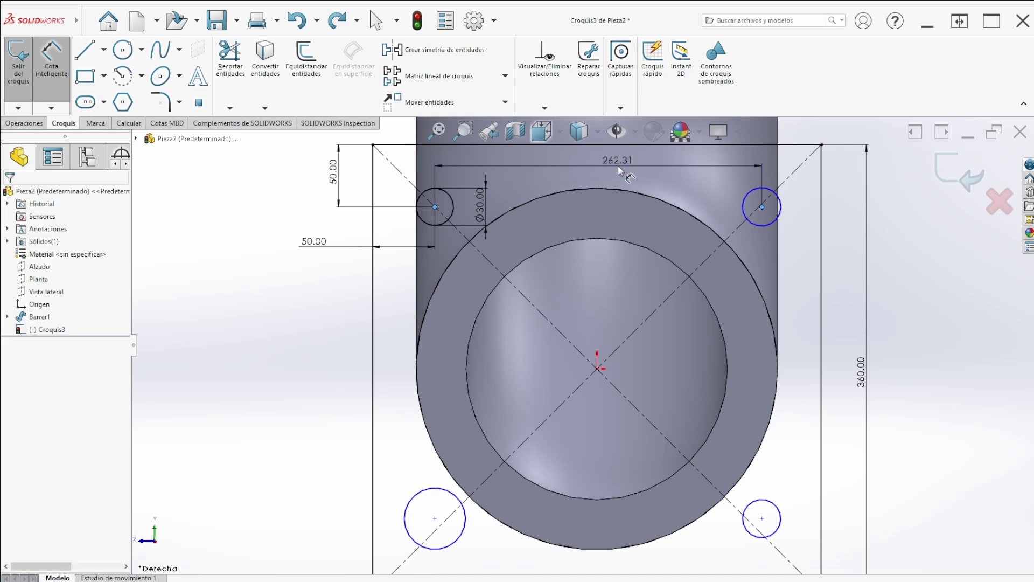
left_click(619, 172)
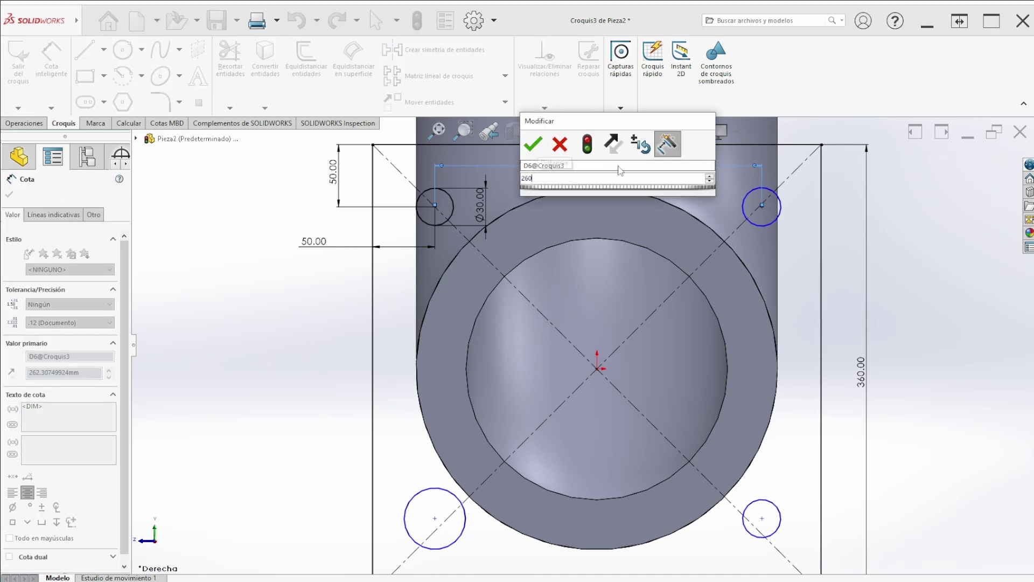
key("Return")
scroll(619, 186, "up", 3)
key("Escape")
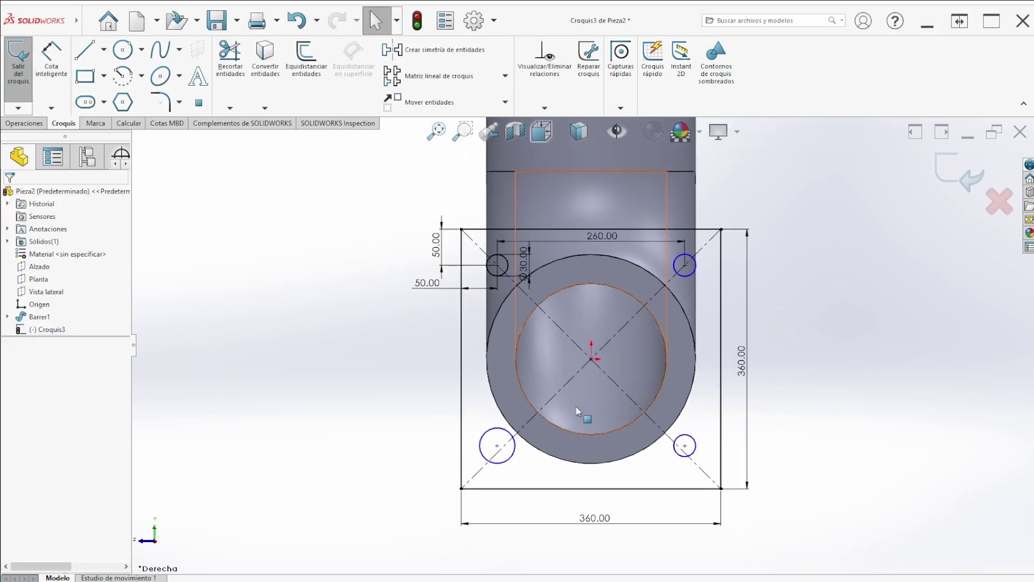
- Dimension the vertical distance between the centers of the upper-right and lower-right circles as 260 mm
left_click(60, 55)
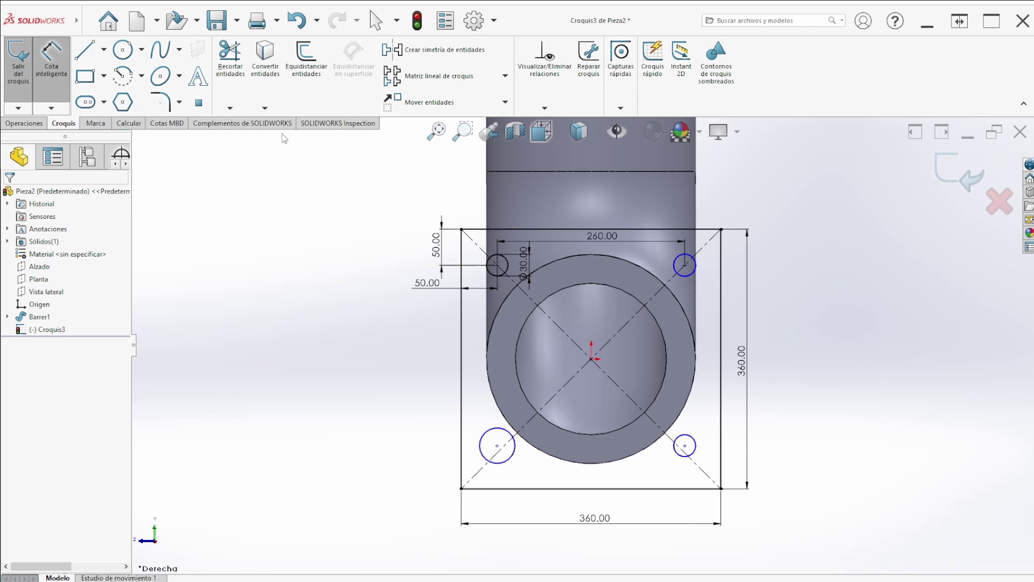
left_click(688, 277)
left_click(684, 446)
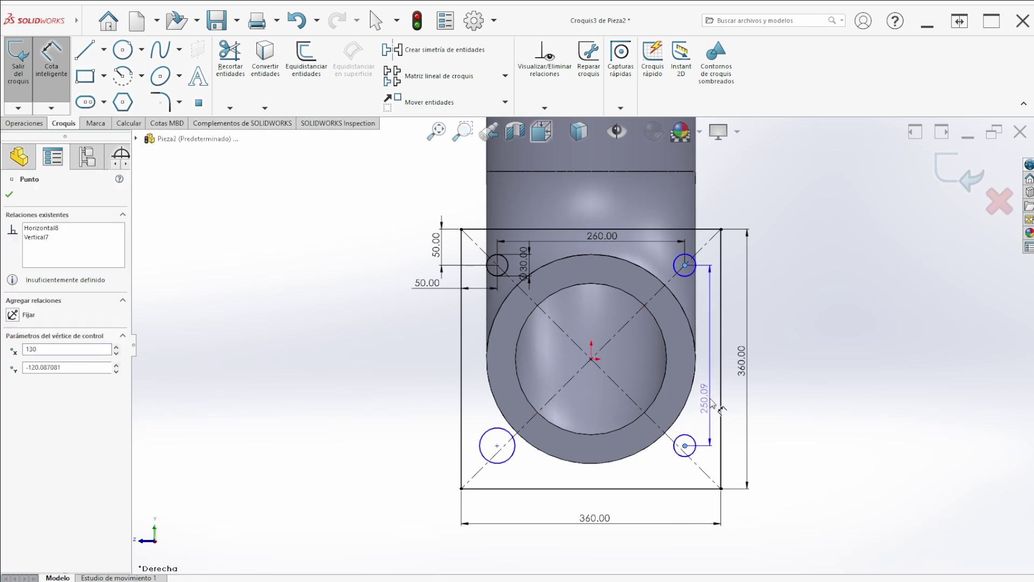
left_click(712, 404)
type("260")
key("Return")
key("Escape")
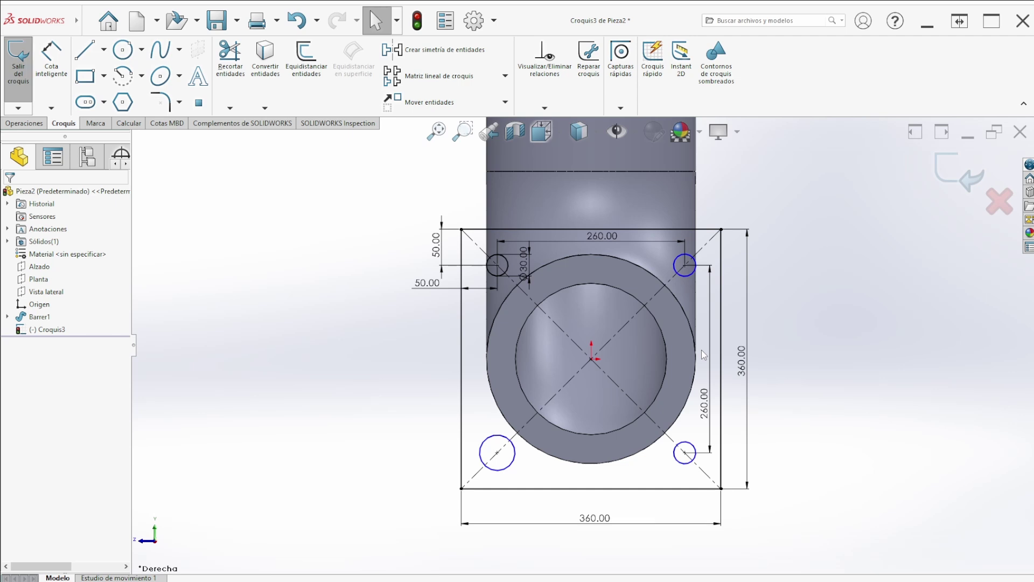
- Add an equal relation to all four corner circles of the flange sketch
left_click(682, 276)
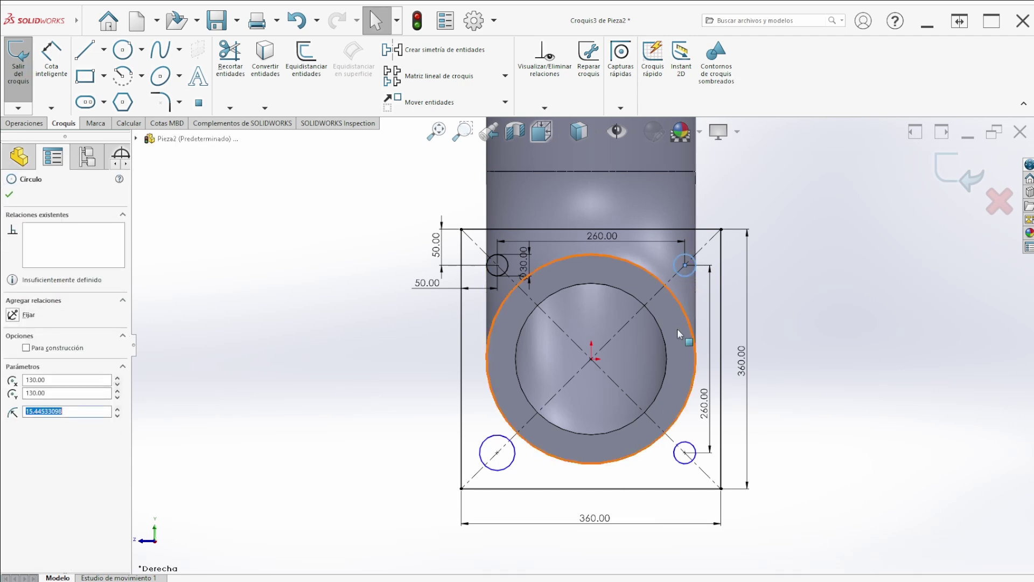
left_click(686, 444, "ctrl")
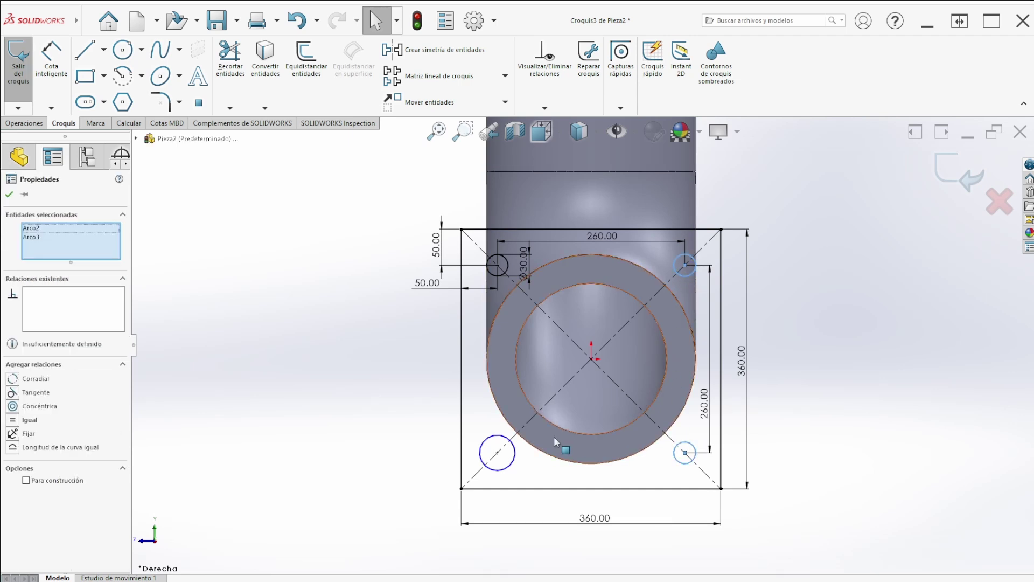
left_click(514, 460, "ctrl")
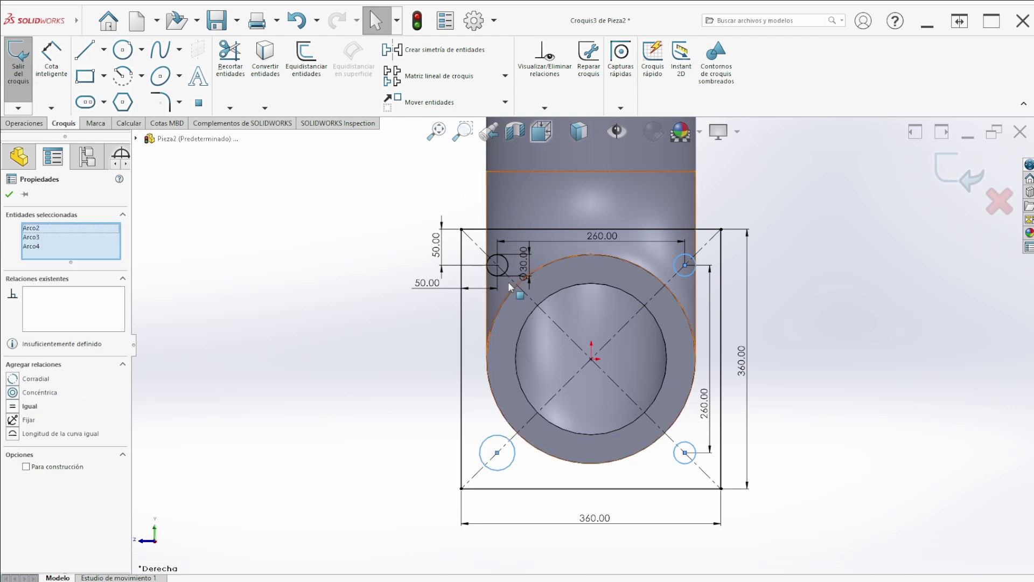
left_click(489, 275, "ctrl")
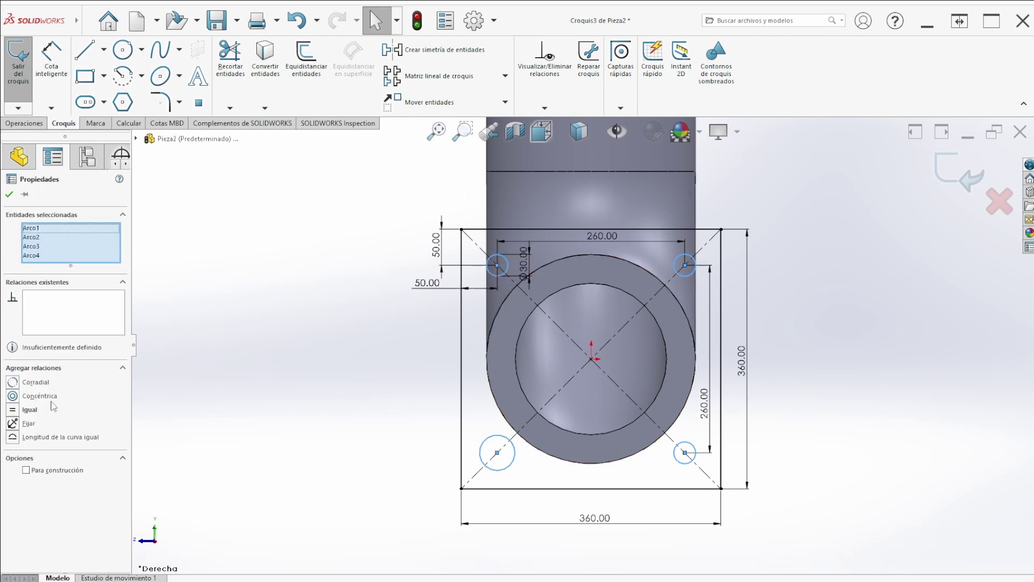
left_click(13, 411)
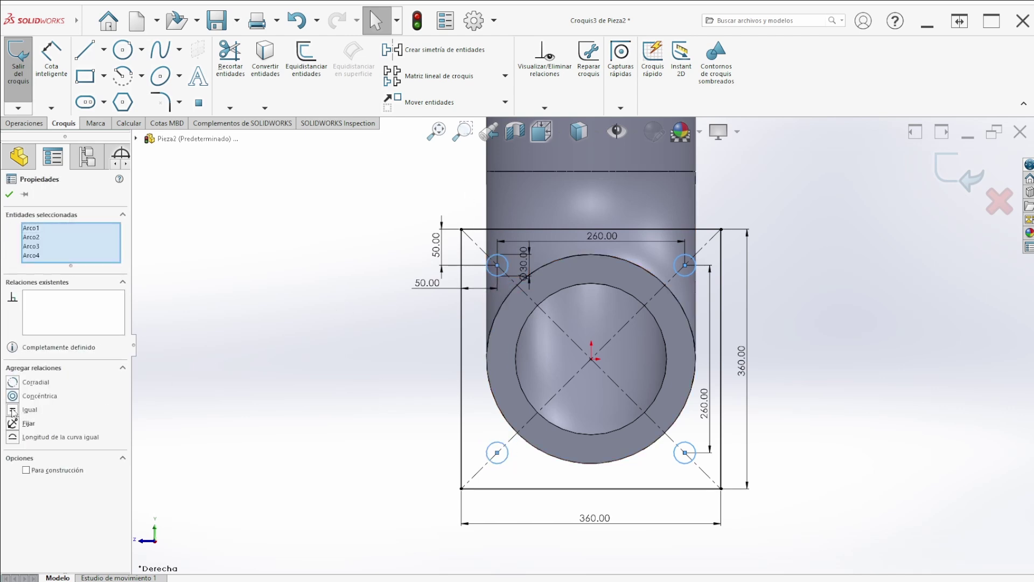
left_click(9, 195)
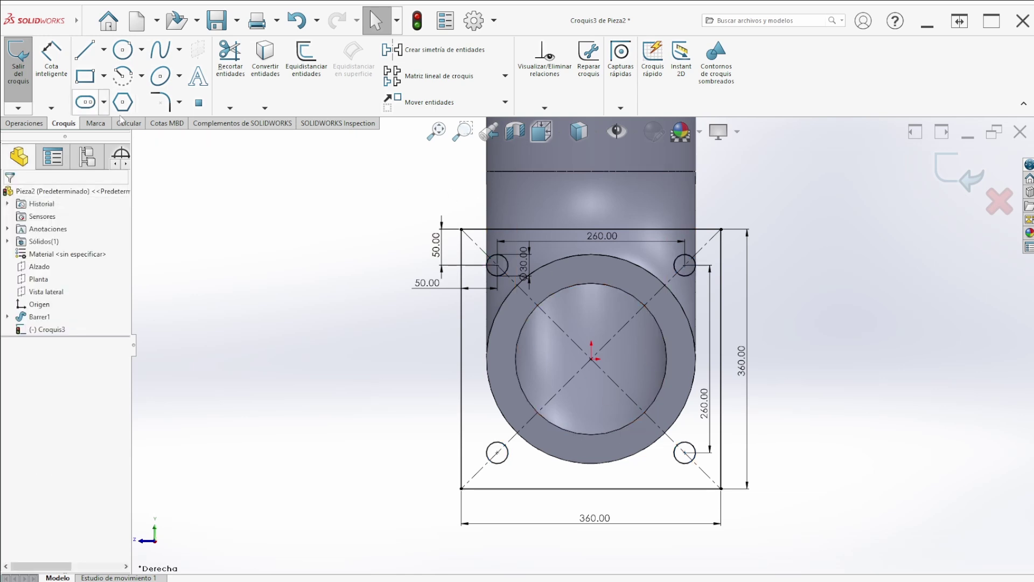
- Sketch a circle about 178 mm in diameter centered on the origin, inside the pipe's bore
left_click(123, 50)
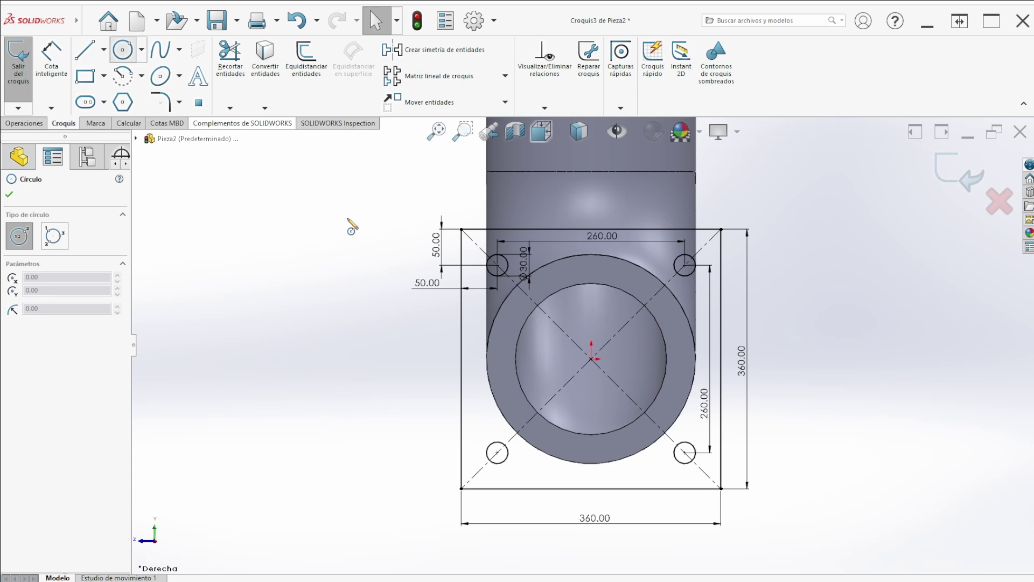
left_click(592, 358)
left_click(656, 372)
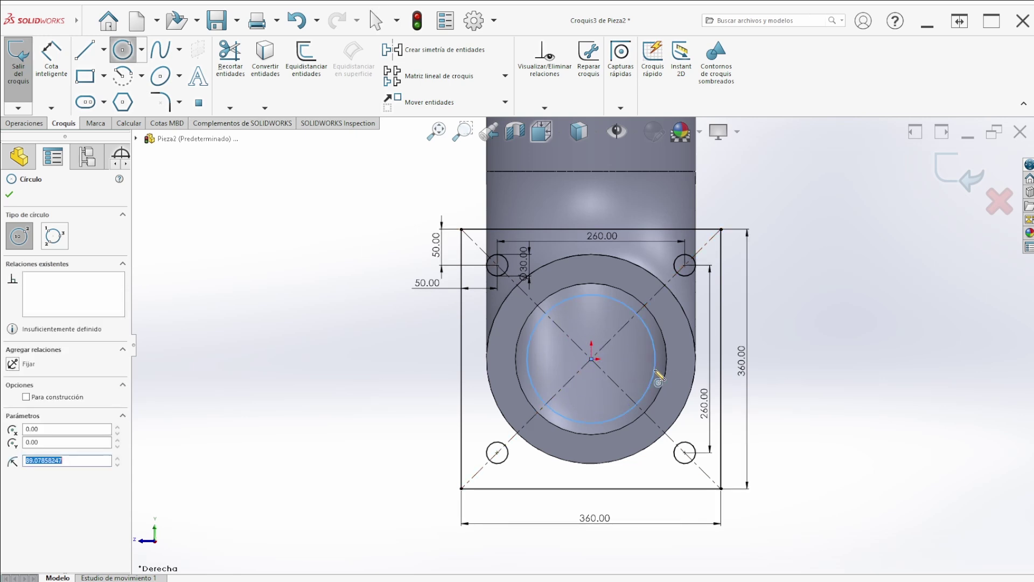
key("Escape")
- Set the diameter of the central circle to 210 mm with a smart dimension
left_click(52, 62)
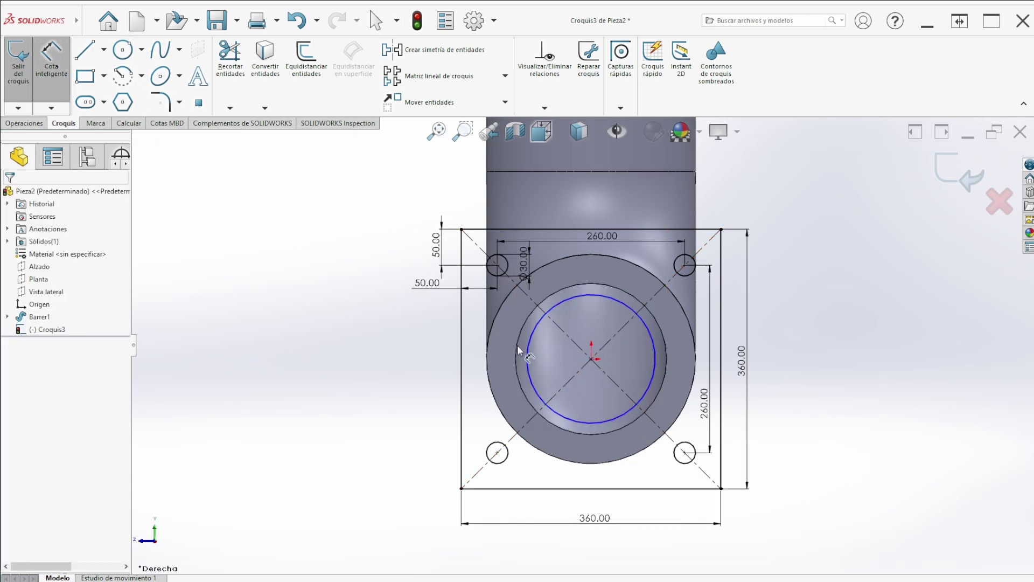
left_click(526, 356)
left_click(505, 361)
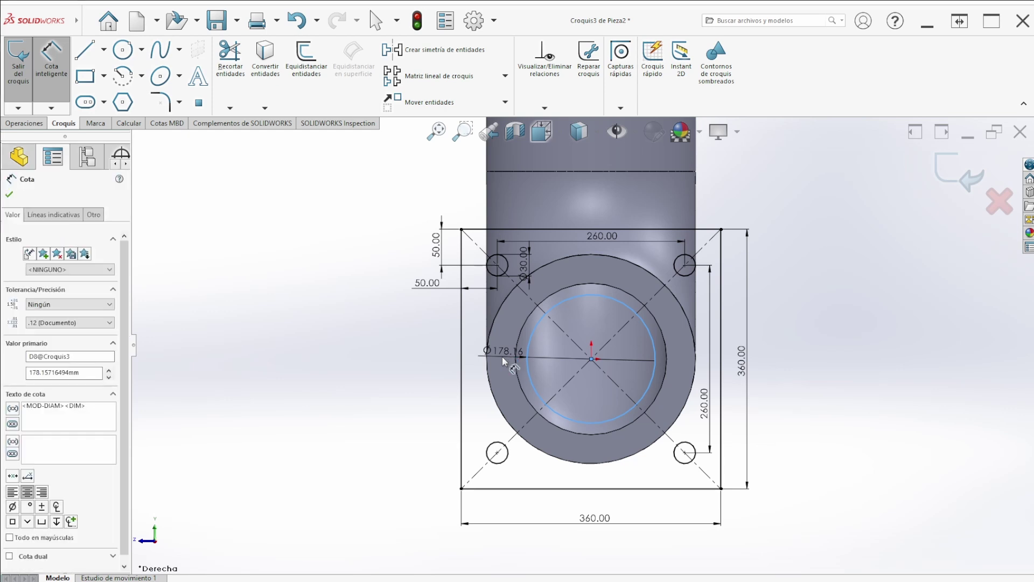
type("210")
key("Return")
key("Escape")
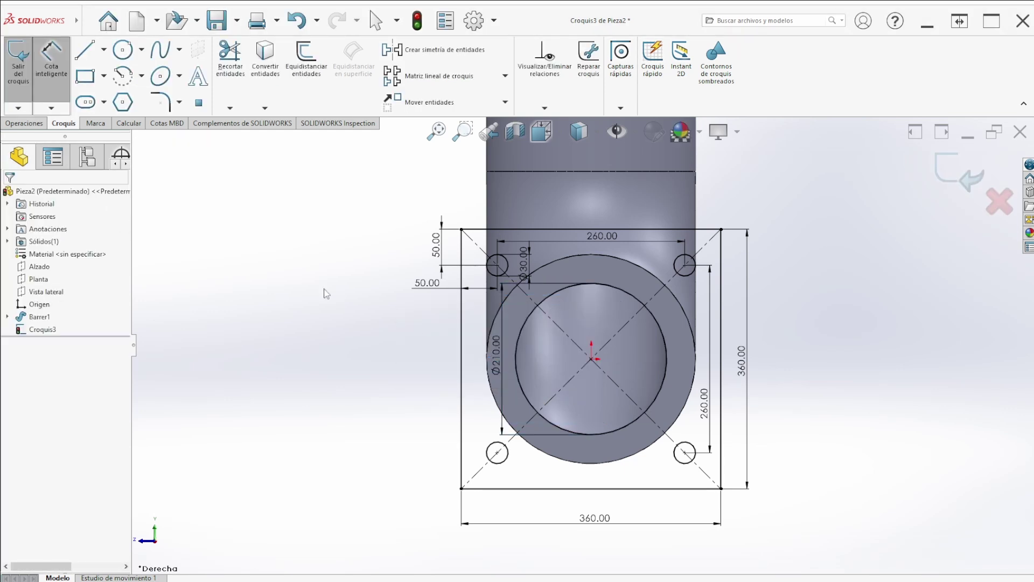
key("Escape")
- Extrude the flange sketch 50 mm in the reversed direction, back over the pipe, merged with the elbow
left_click(7, 79)
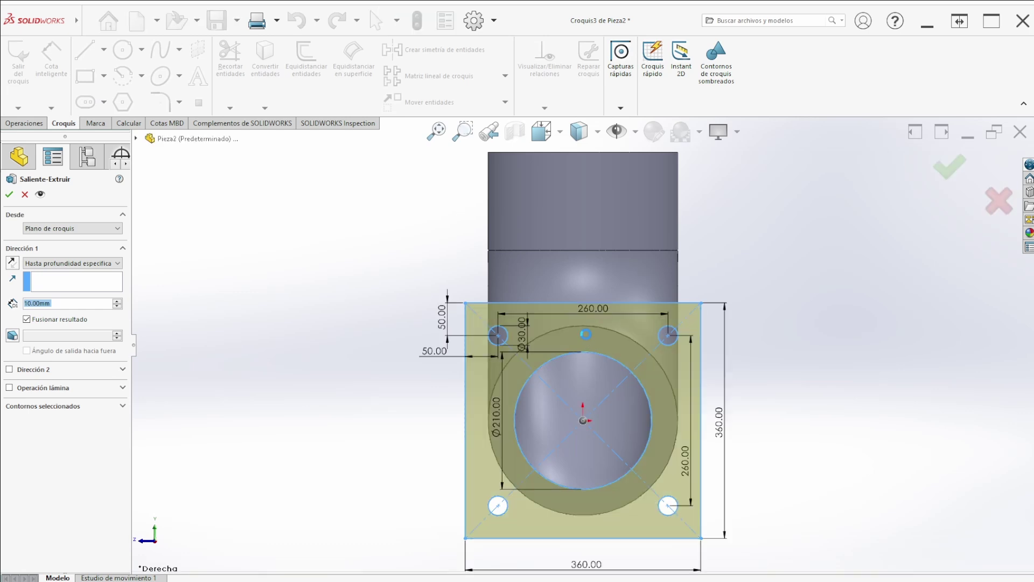
scroll(664, 413, "down", 3)
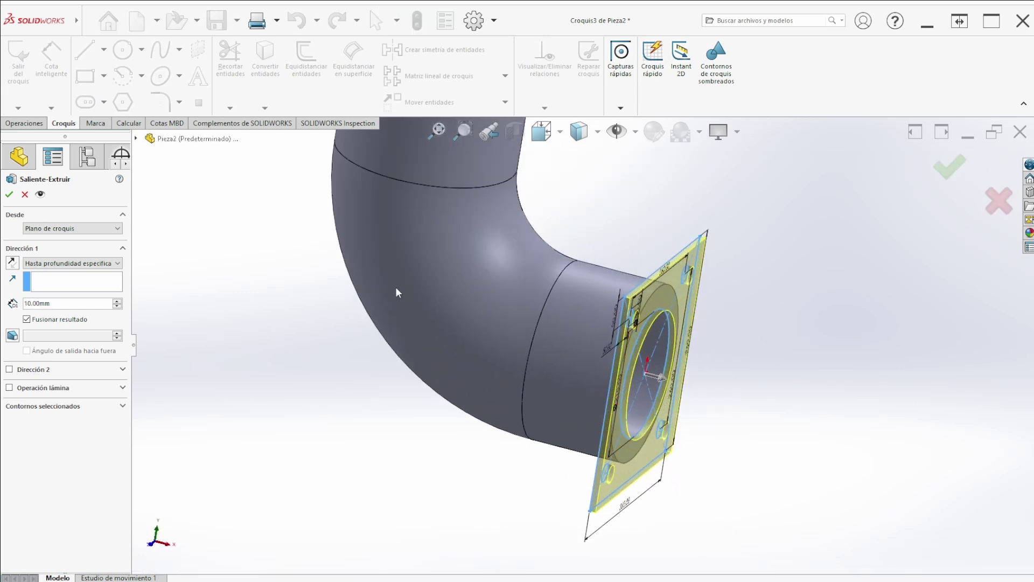
left_click(18, 265)
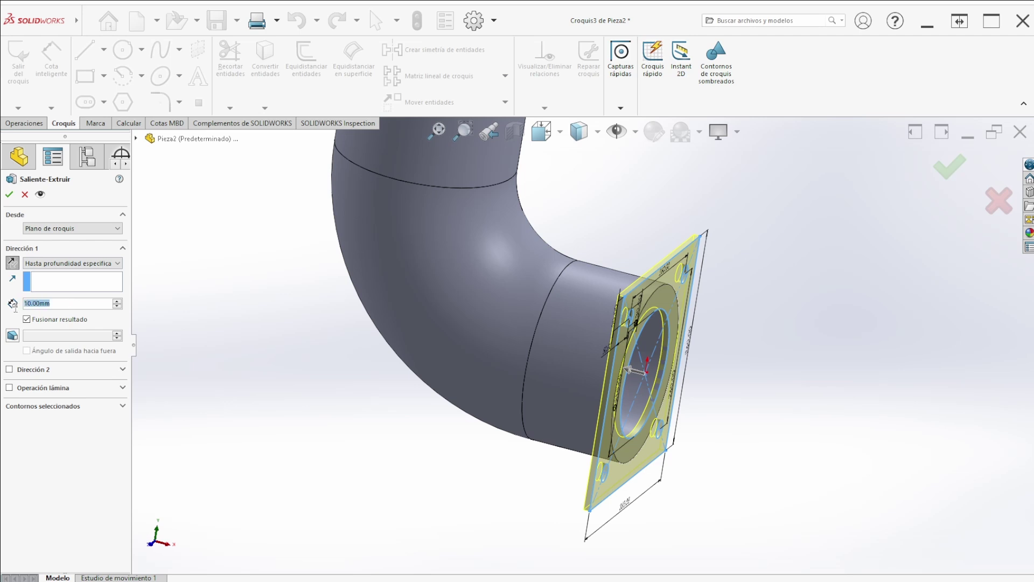
type("50")
key("Return")
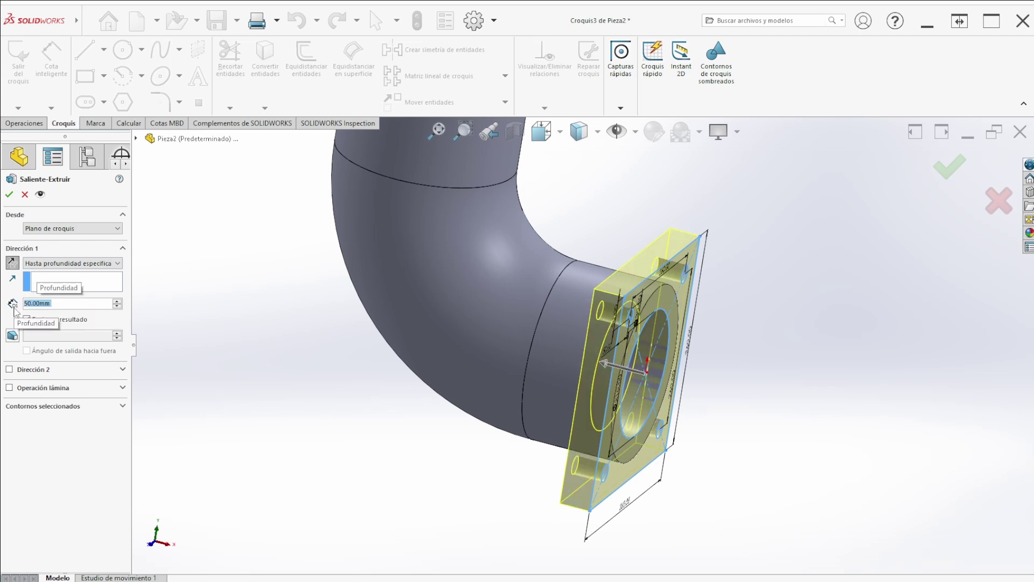
left_click(9, 195)
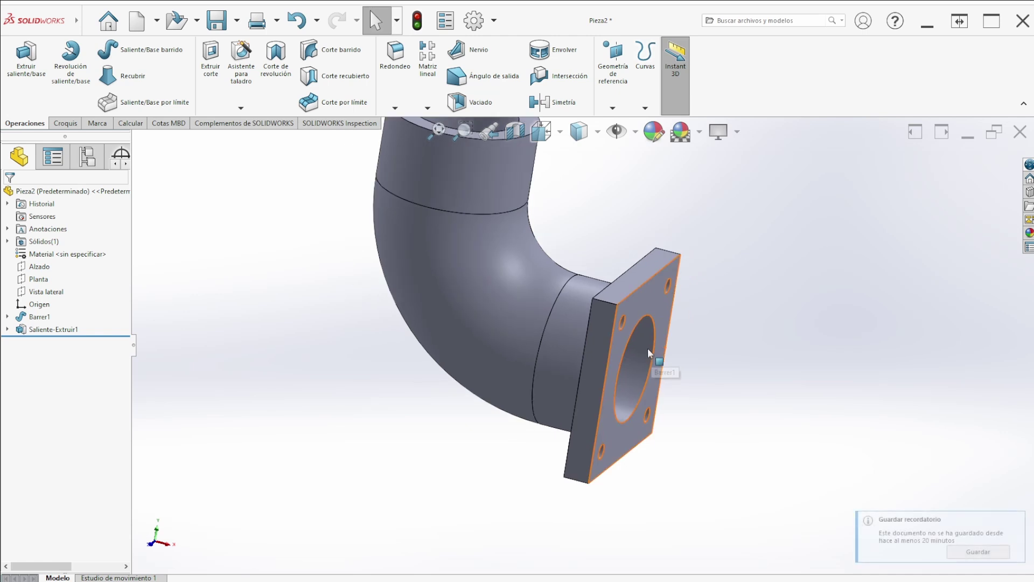
- Begin an extruded cut with a new sketch on the square flange's outer face
middle_click_drag(680, 329, 651, 321)
scroll(651, 321, "up", 3)
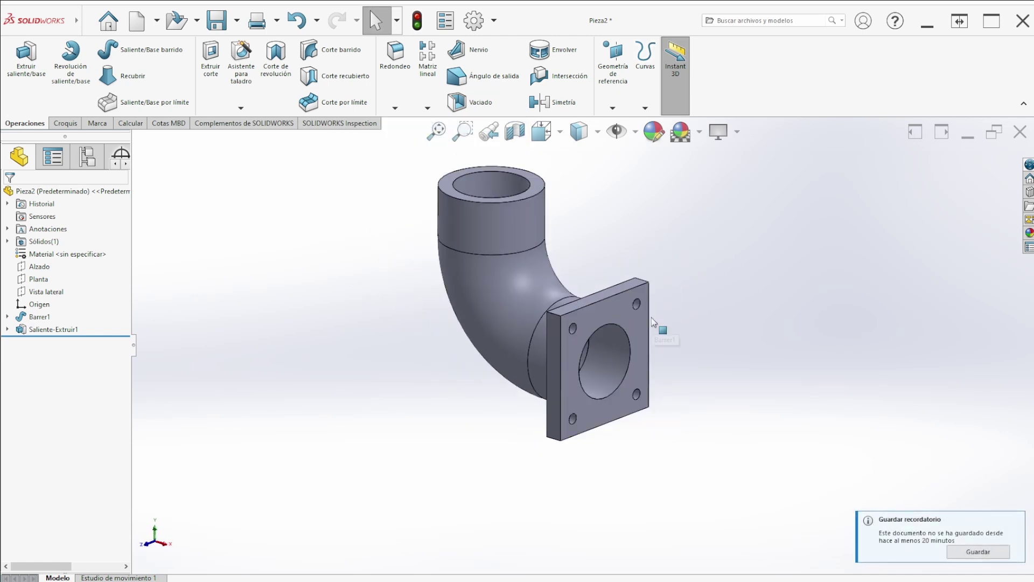
scroll(651, 318, "down", 4)
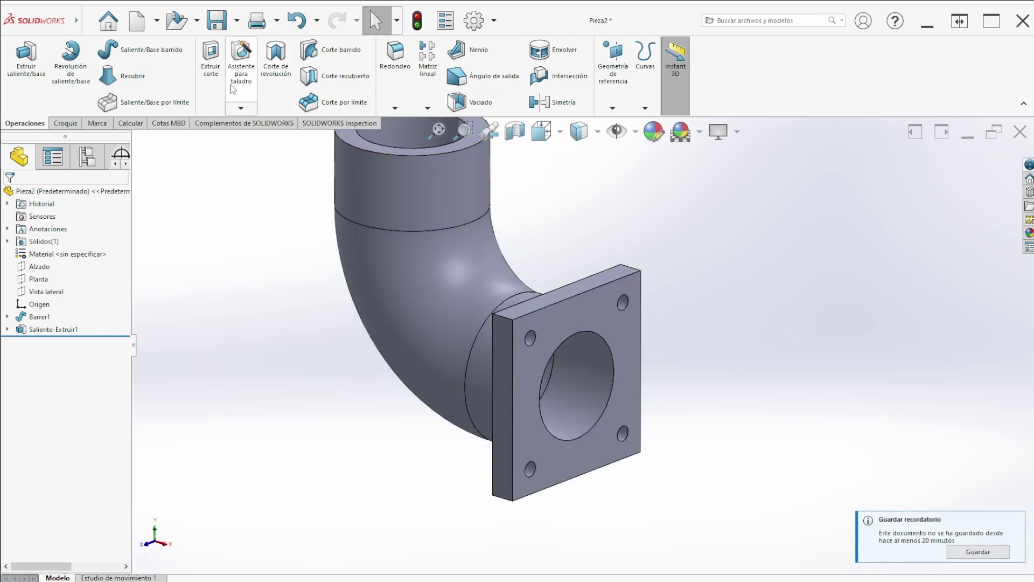
left_click(209, 56)
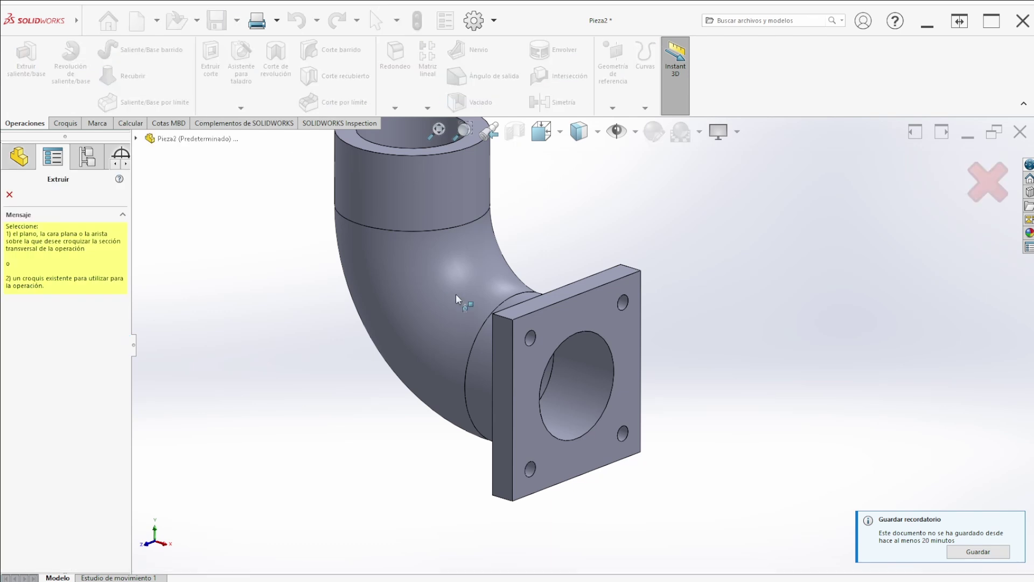
left_click(551, 326)
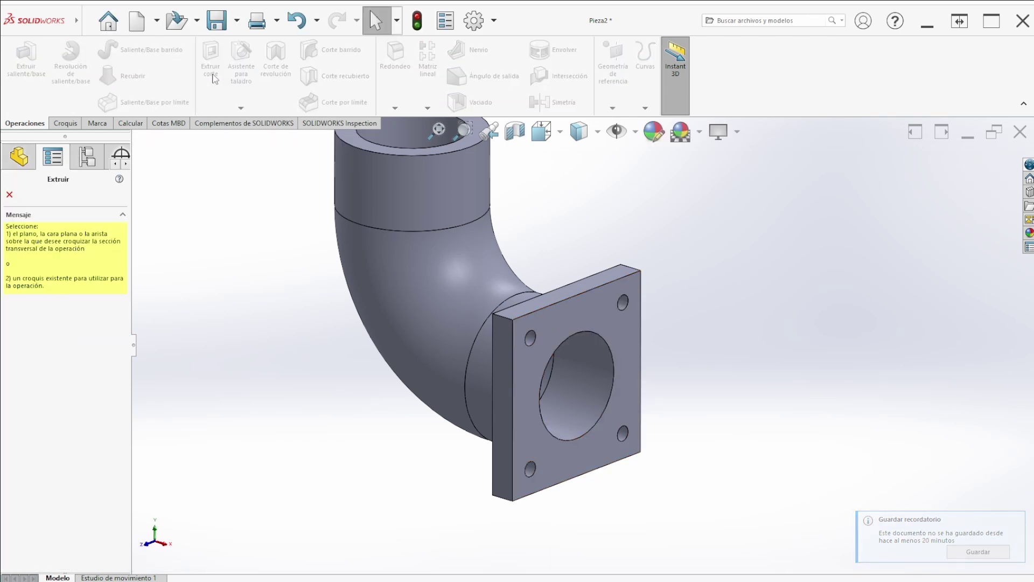
left_click(555, 316)
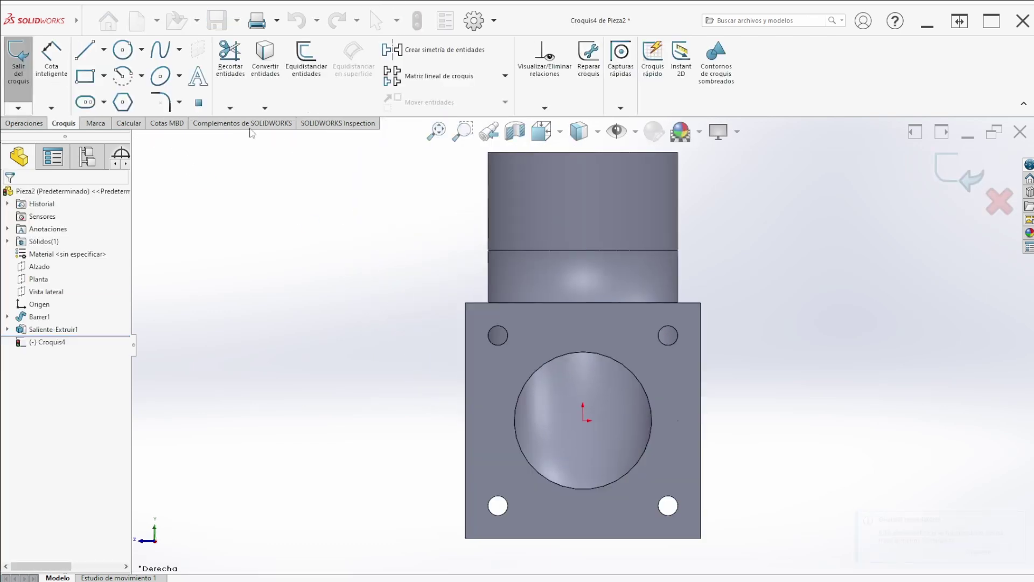
- Sketch four circles centered on the square flange's corner holes, roughly 50 to 65 mm in diameter
left_click(124, 56)
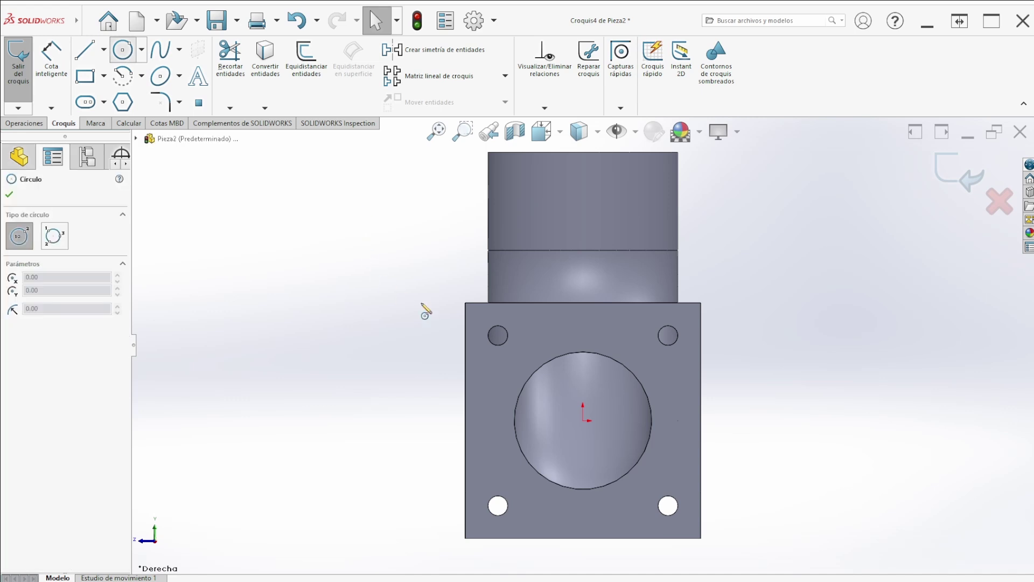
left_click(499, 336)
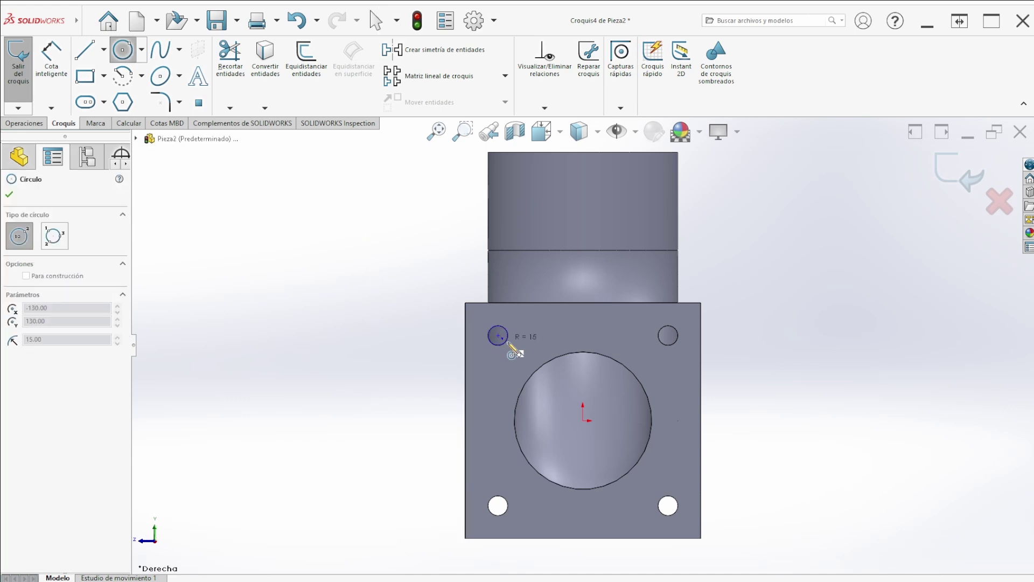
left_click(515, 349)
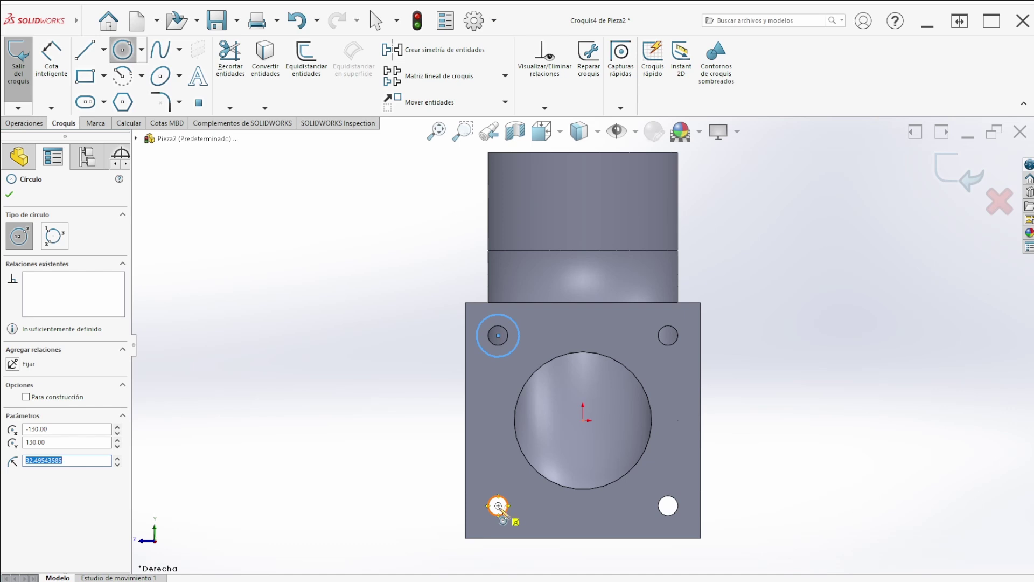
left_click(499, 506)
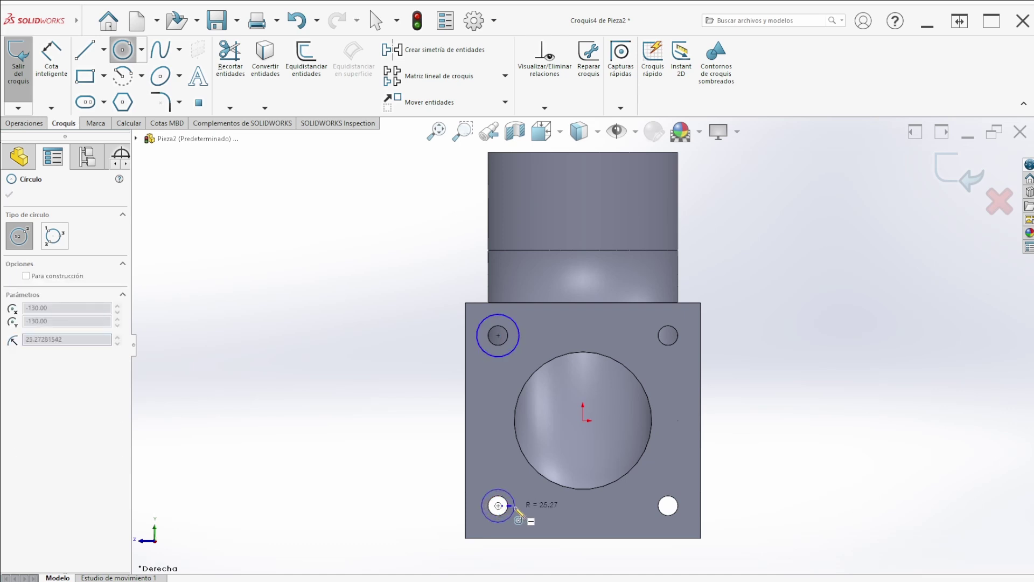
left_click(515, 509)
left_click(668, 506)
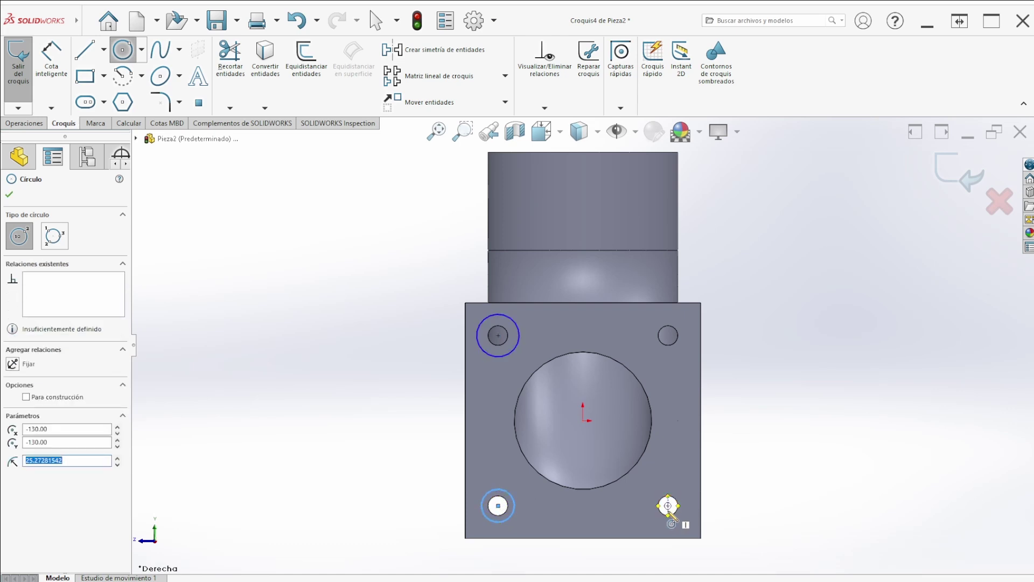
left_click(682, 518)
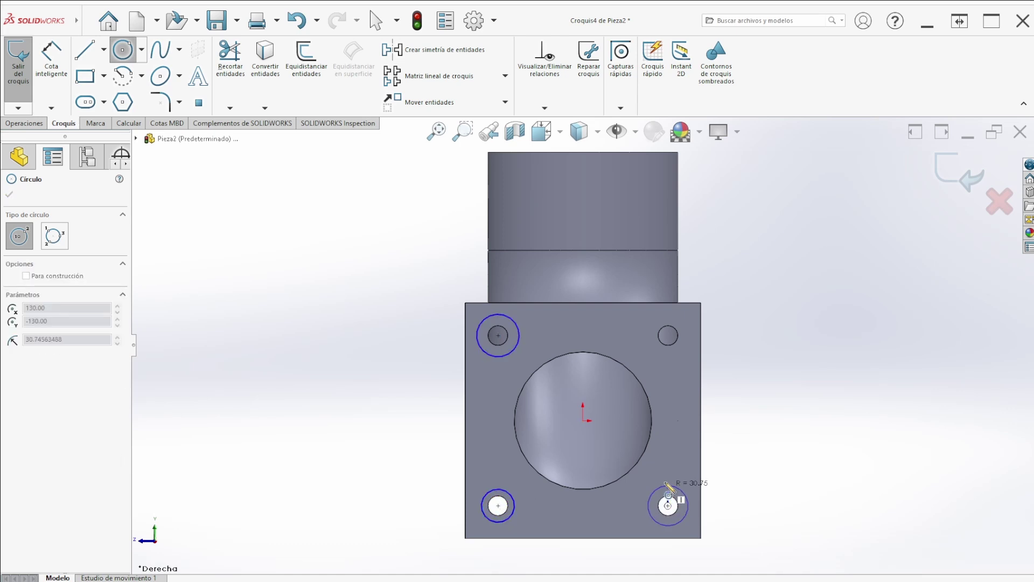
left_click(668, 336)
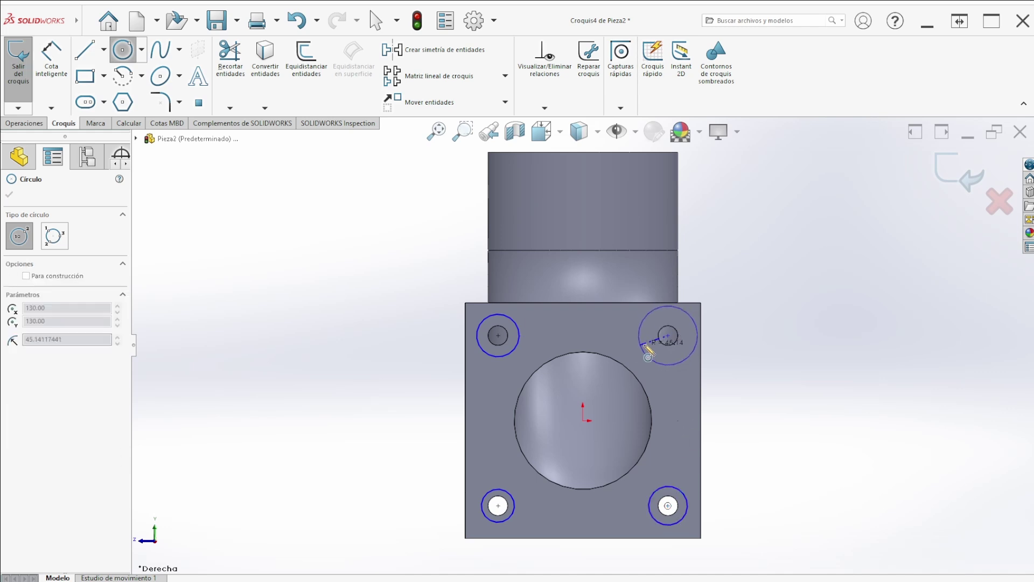
left_click(648, 345)
key("Escape")
- Dimension the circle around the upper-left corner hole to a diameter of 60 mm
left_click(53, 56)
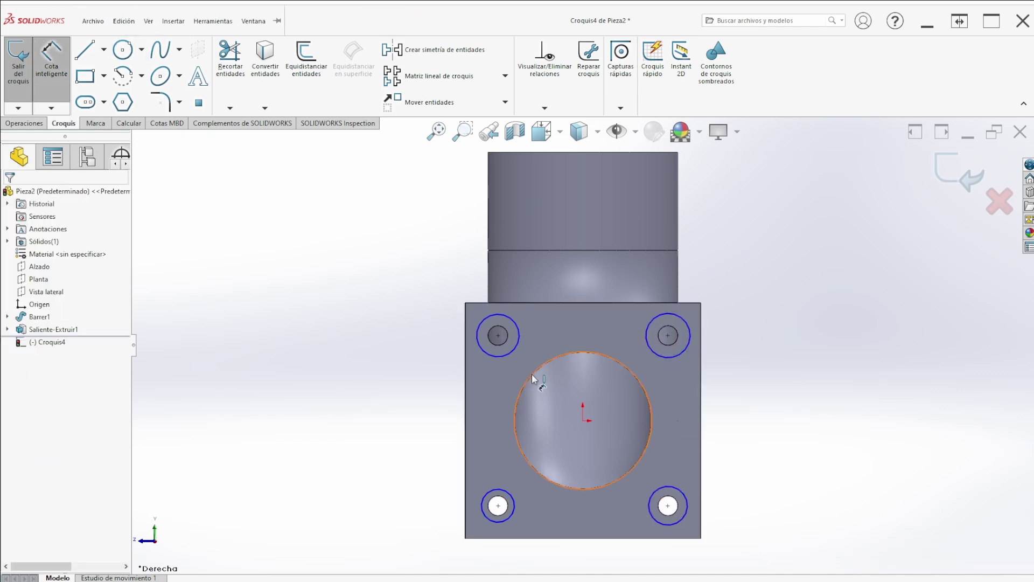
left_click(477, 335)
left_click(425, 347)
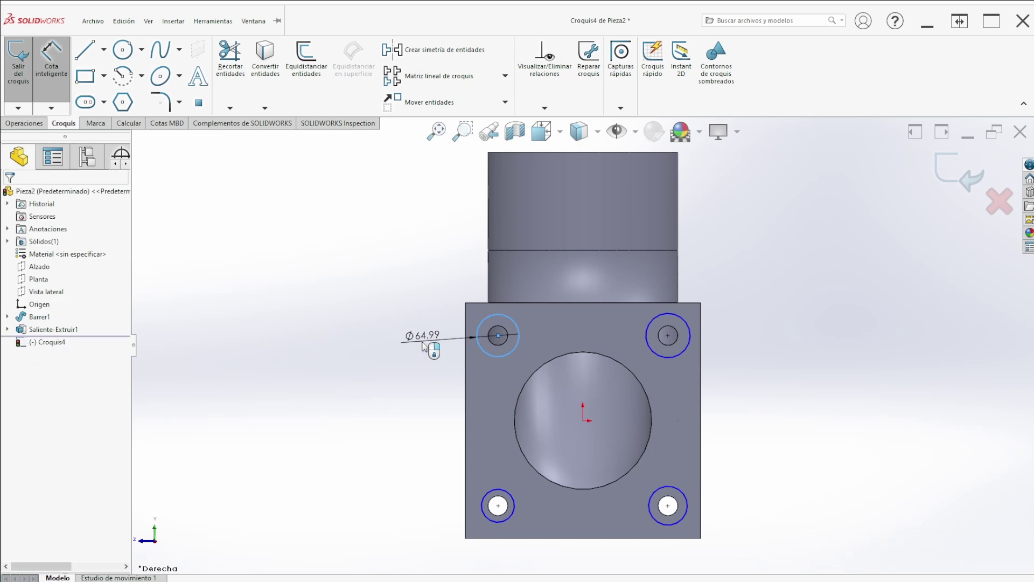
type("60")
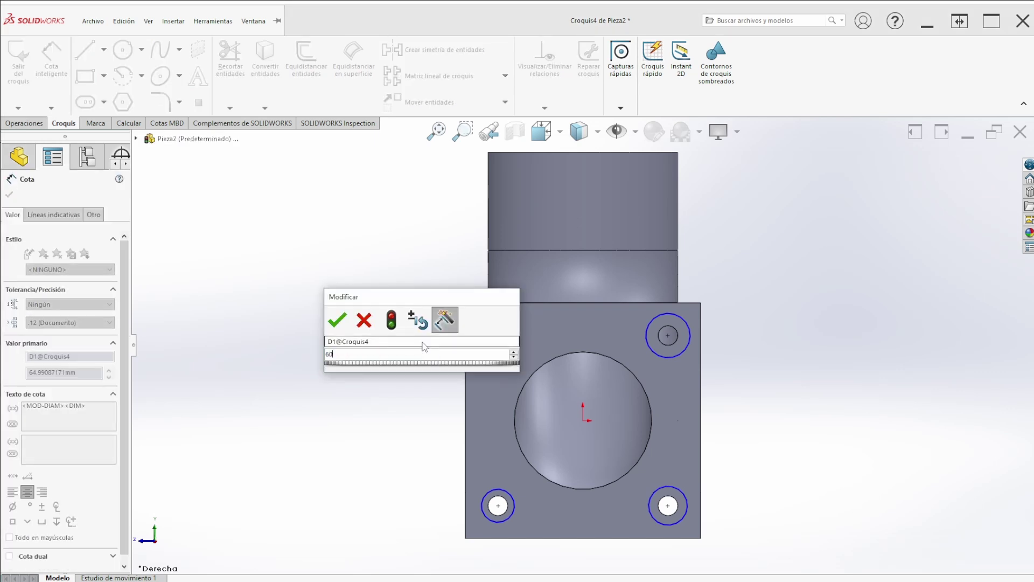
key("Return")
key("Escape")
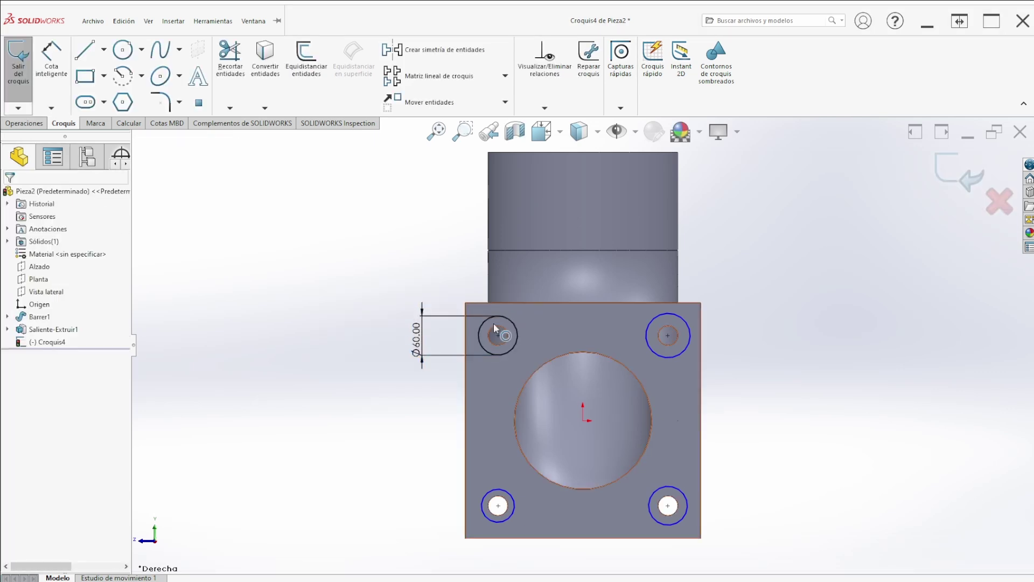
- Add an equal relation between all four circles around the flange's corner holes
left_click(672, 357)
key("Caps_Lock")
left_click(687, 499, "ctrl")
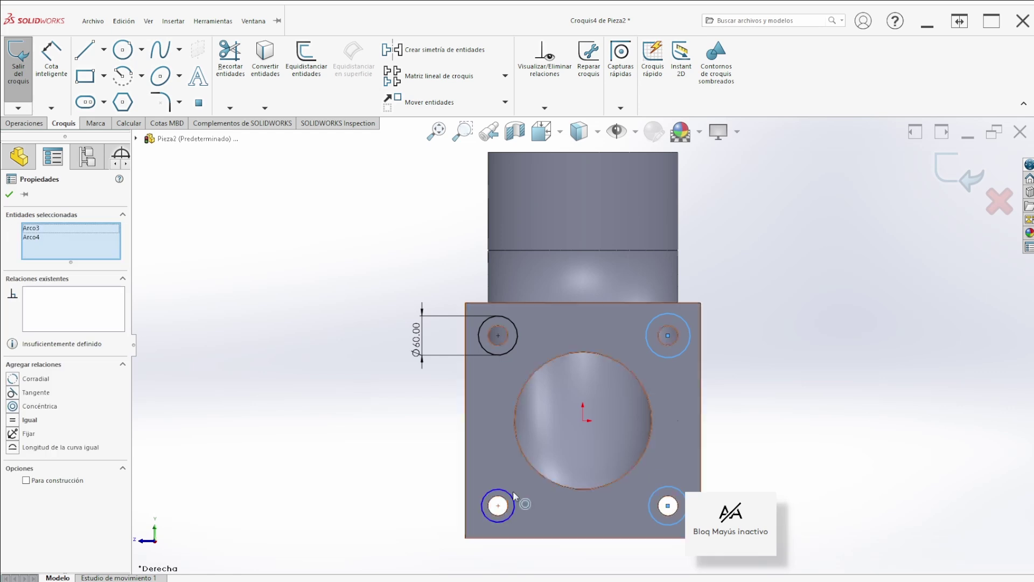
left_click(506, 491, "ctrl")
left_click(513, 348, "ctrl")
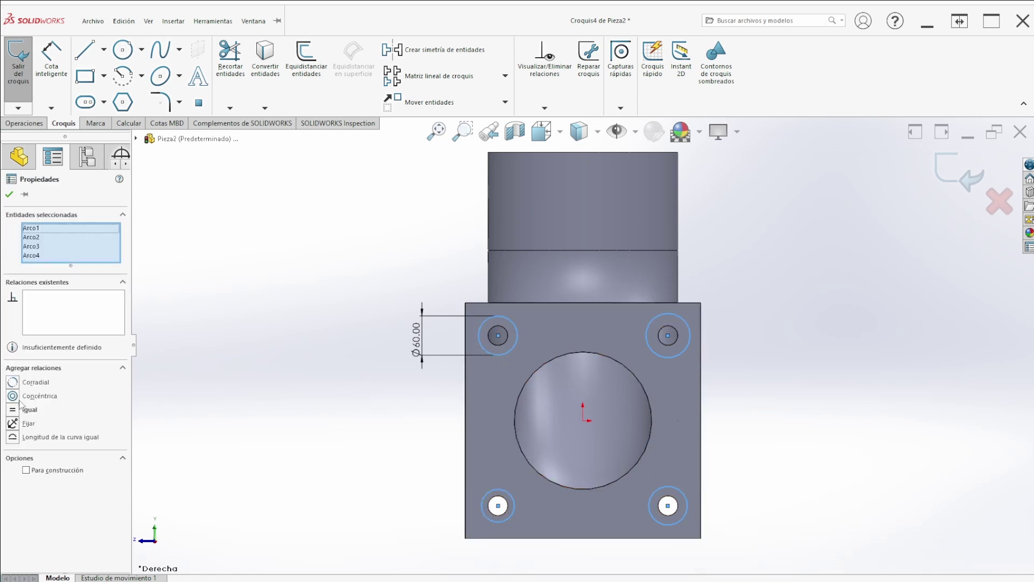
left_click(16, 411)
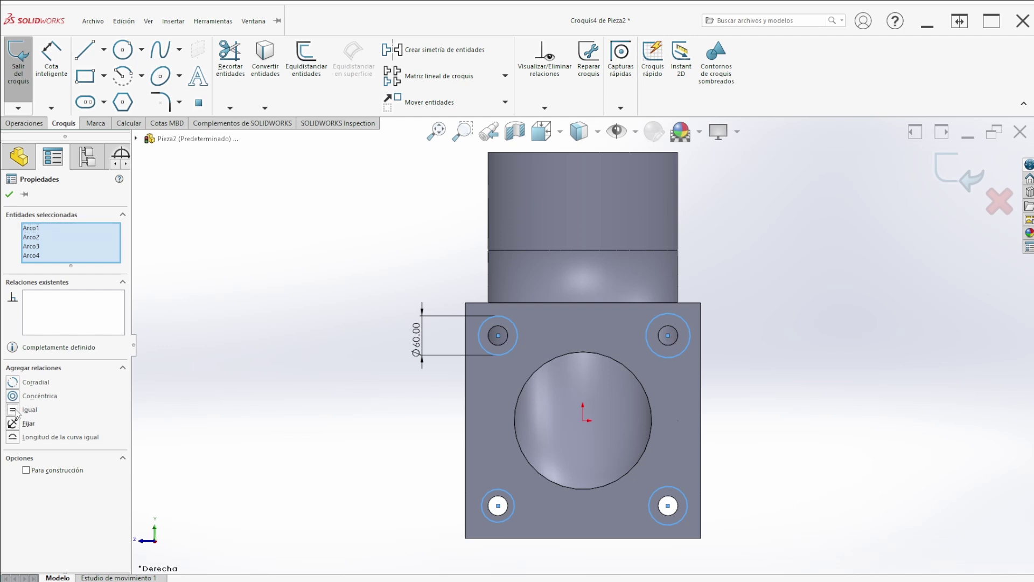
left_click(9, 195)
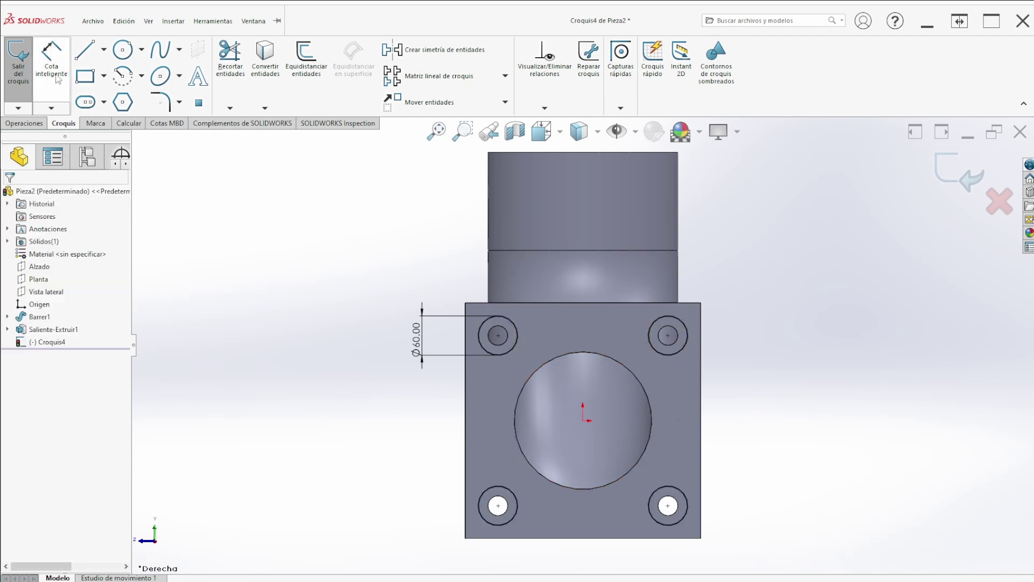
- Finish the sketch and cut the four circles 10 mm deep into the flange as counterbores
left_click(24, 74)
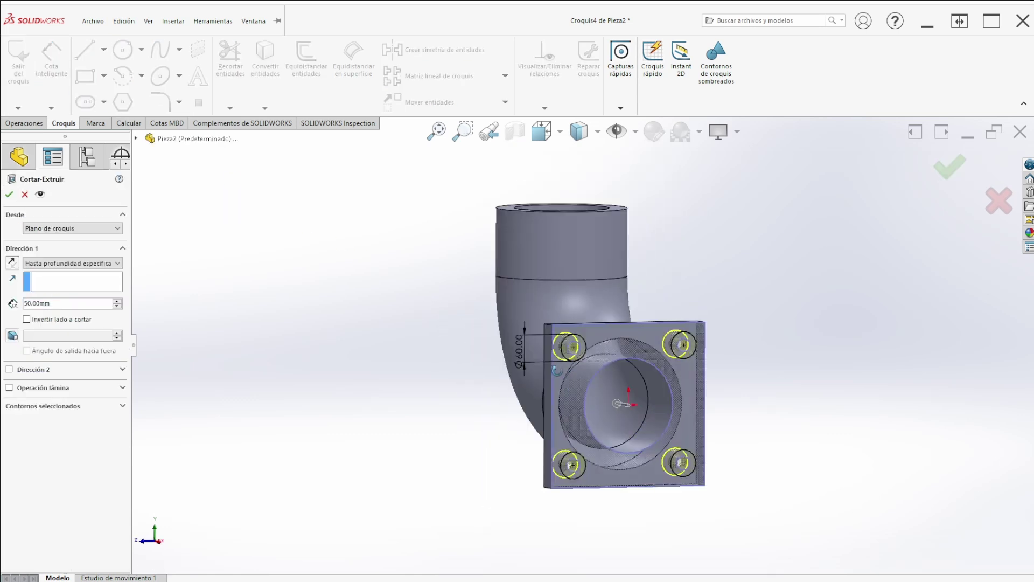
scroll(643, 424, "down", 4)
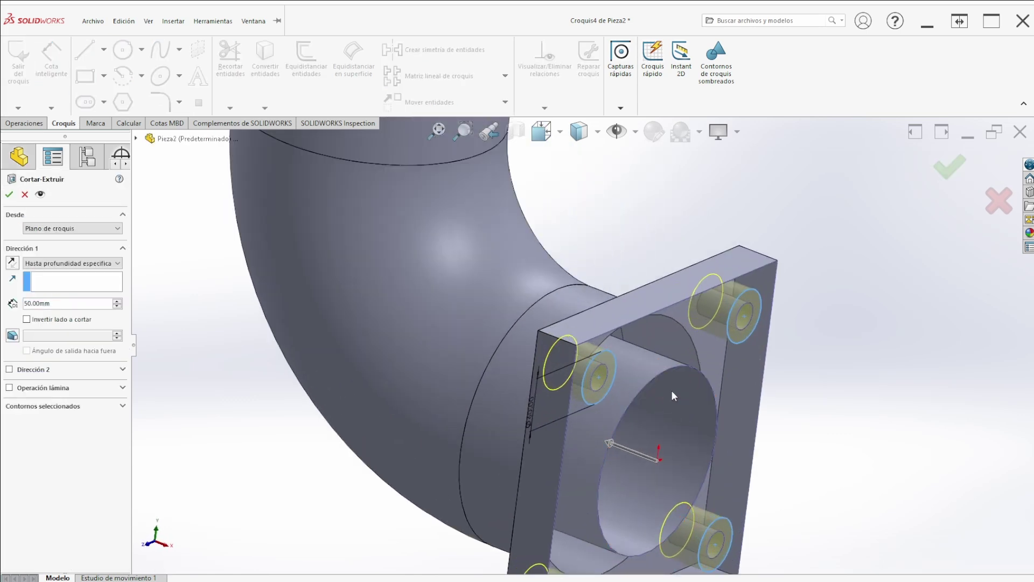
left_click(63, 264)
left_click(62, 273)
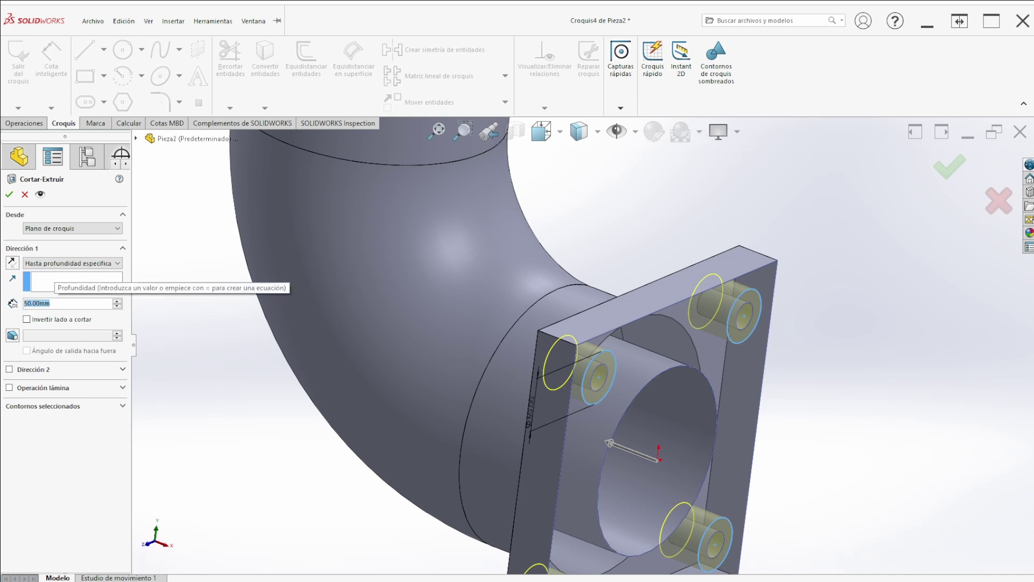
type("10")
key("Return")
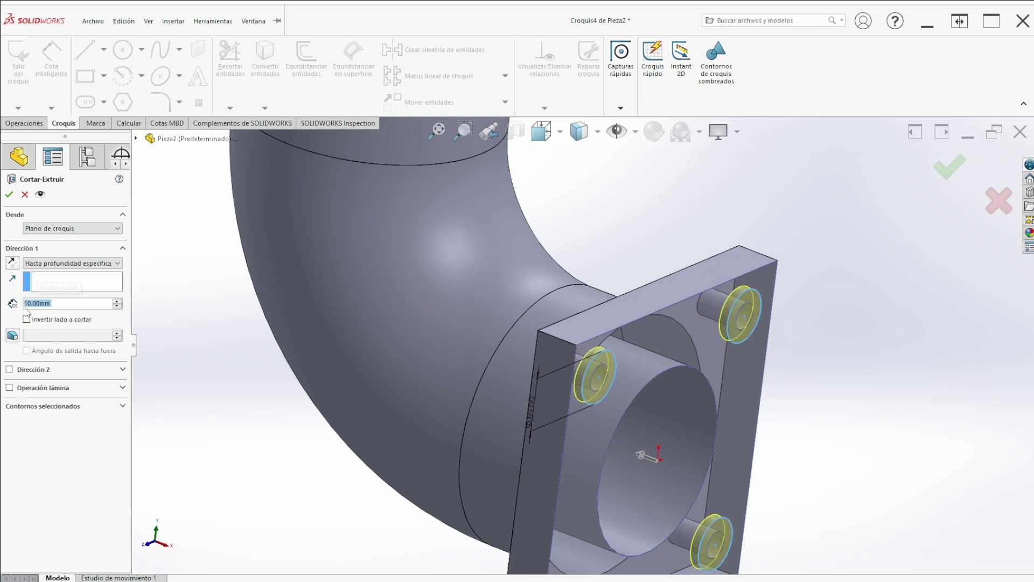
left_click(9, 195)
- Begin a fillet and select the four short edges at the corners of the square flange
scroll(698, 379, "up", 3)
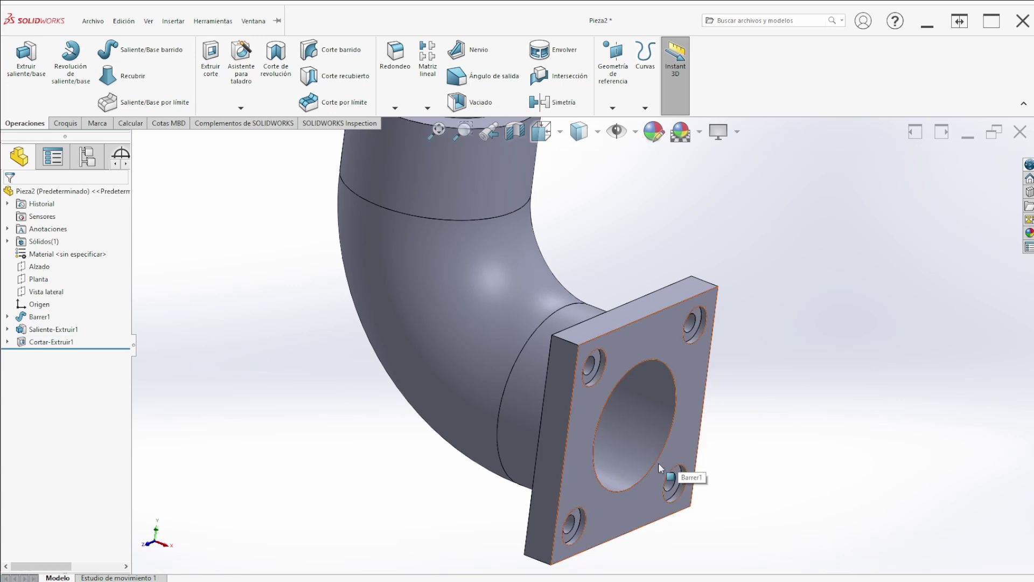
middle_click_drag(685, 419, 675, 354)
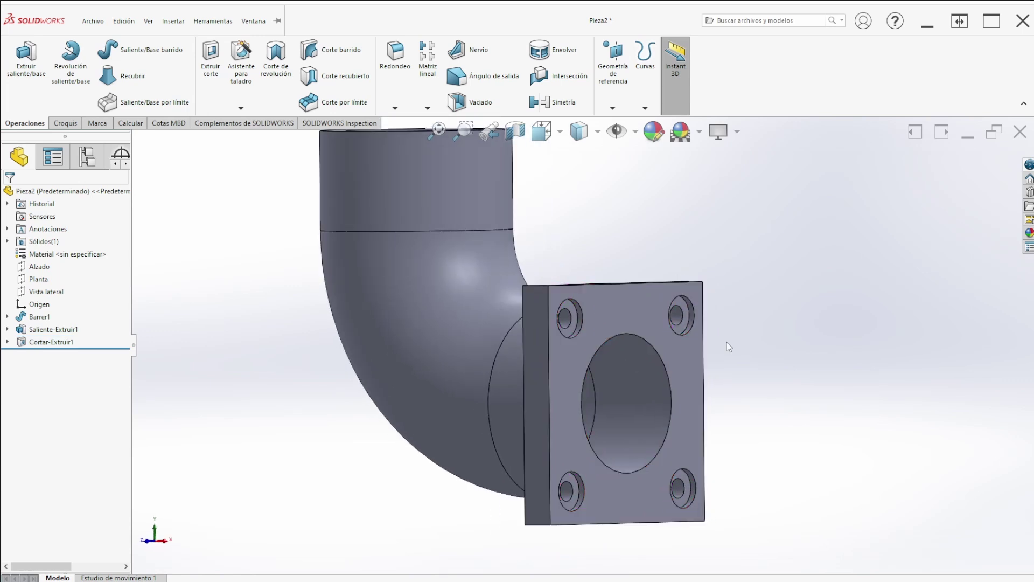
scroll(672, 357, "down", 1)
scroll(675, 360, "up", 2)
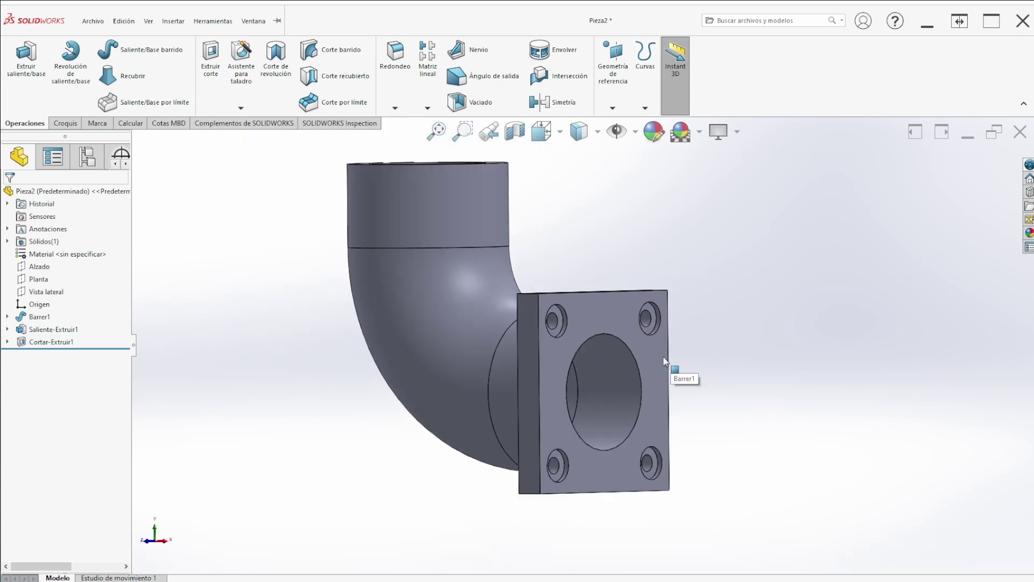
scroll(595, 332, "down", 2)
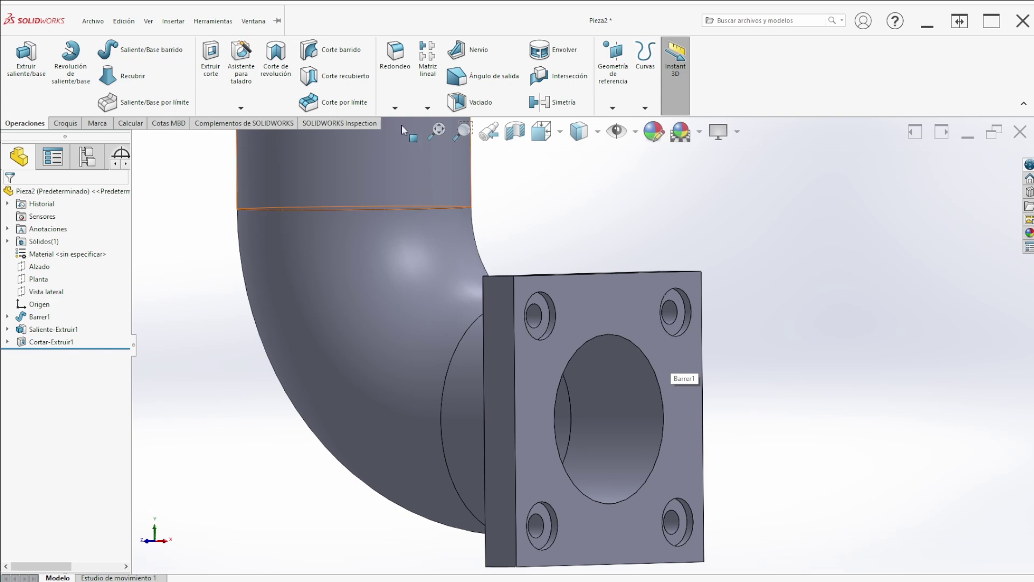
left_click(395, 108)
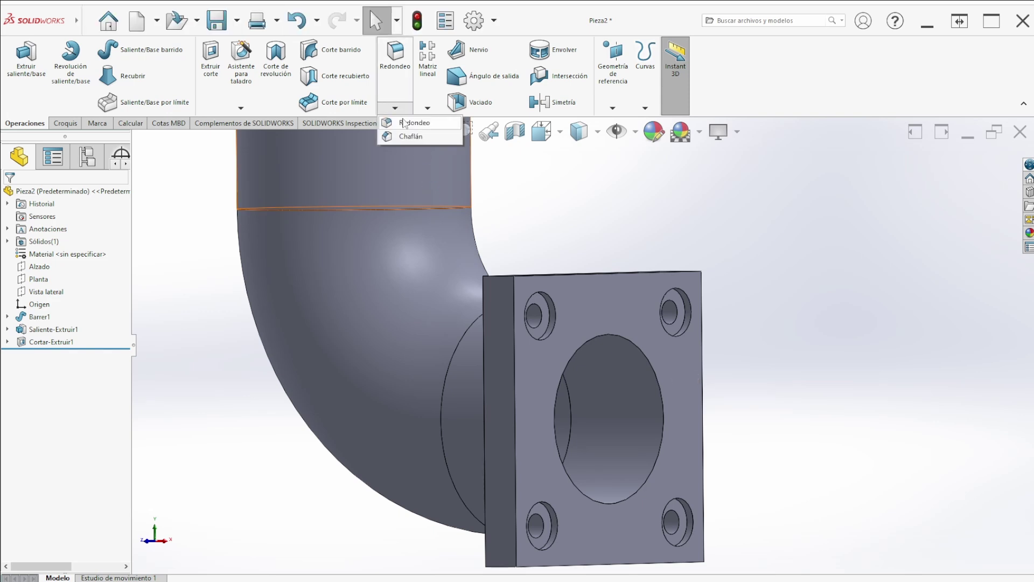
left_click(405, 123)
scroll(498, 286, "down", 2)
middle_click_drag(515, 276, 529, 329)
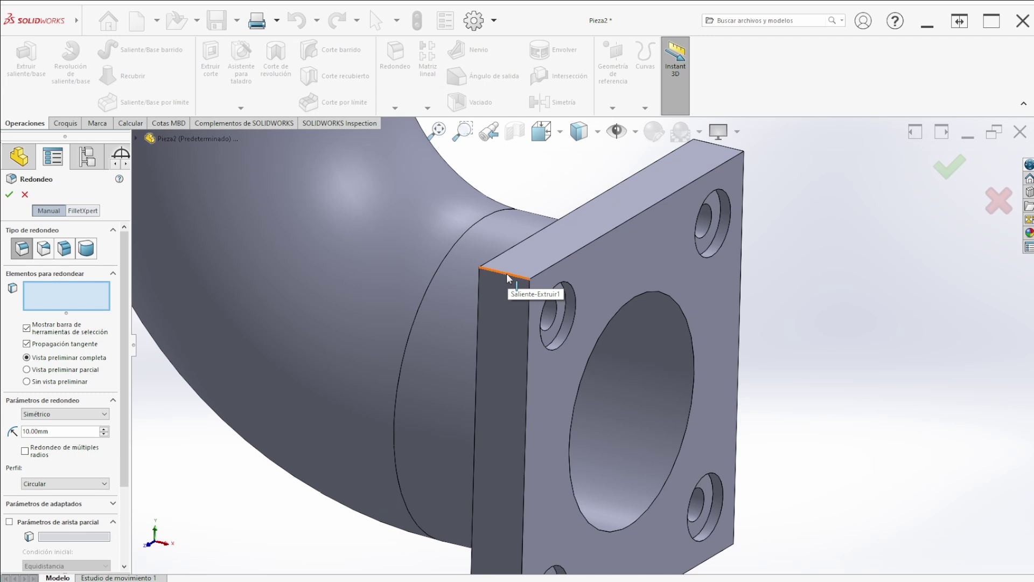
left_click(508, 276)
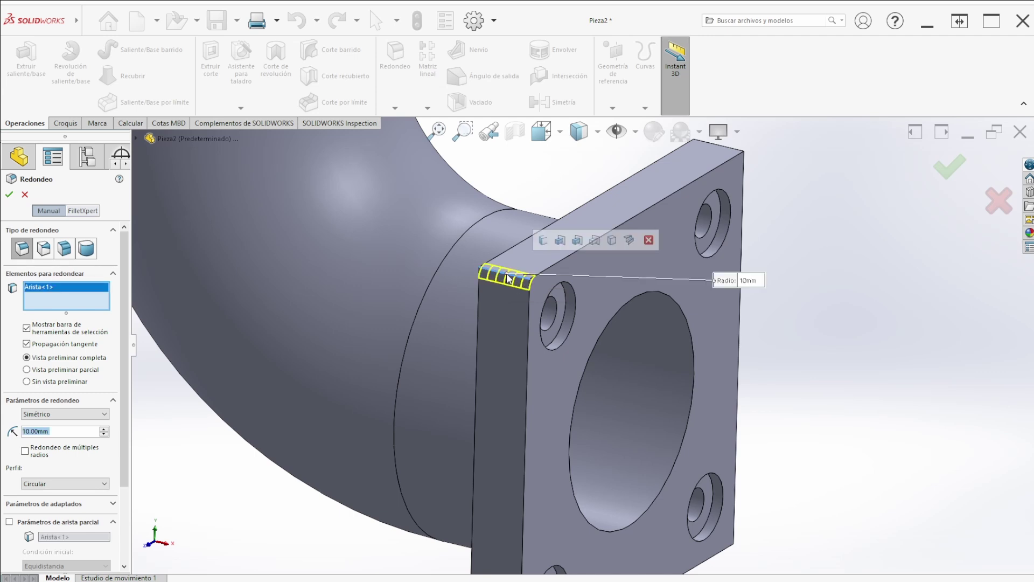
left_click(544, 240)
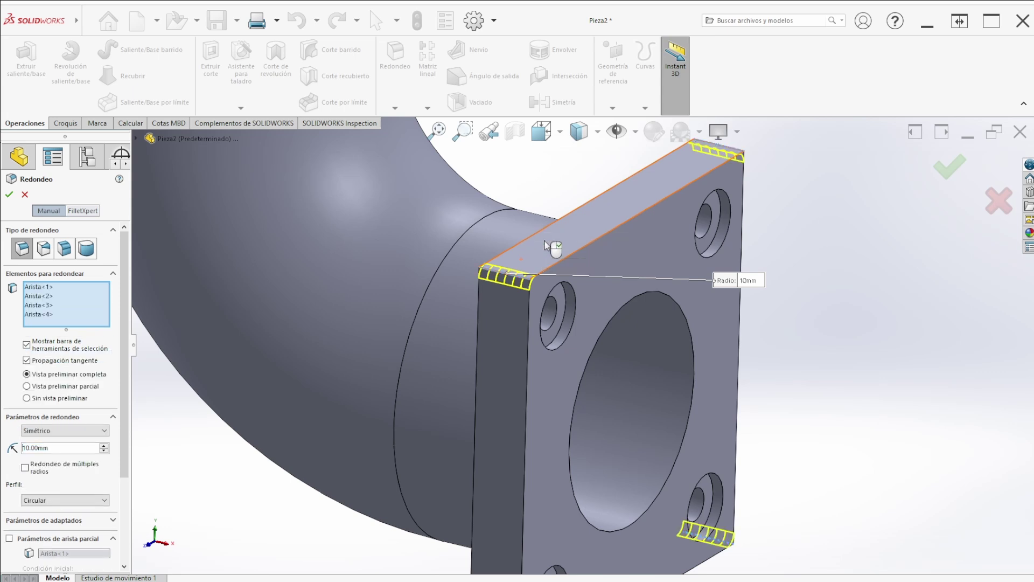
- Set the corner fillet radius to 20 mm and apply the fillet to the flange
scroll(620, 302, "up", 4)
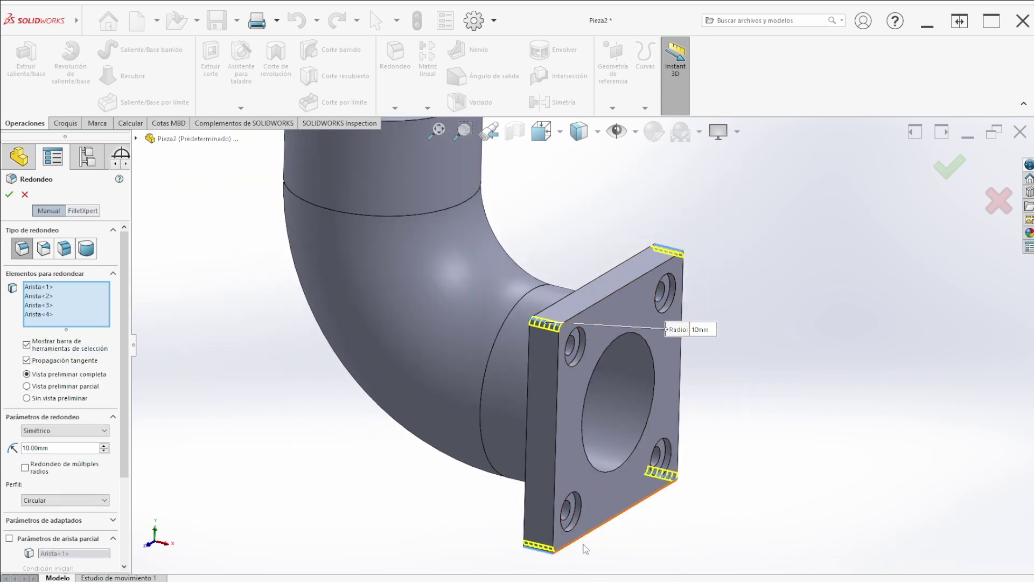
scroll(584, 547, "down", 2)
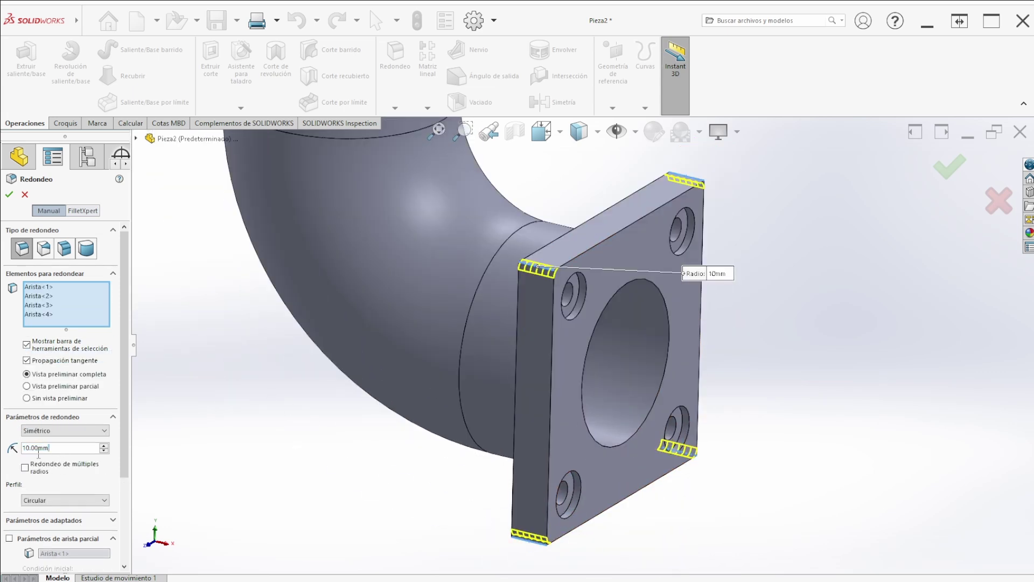
type("20")
key("Return")
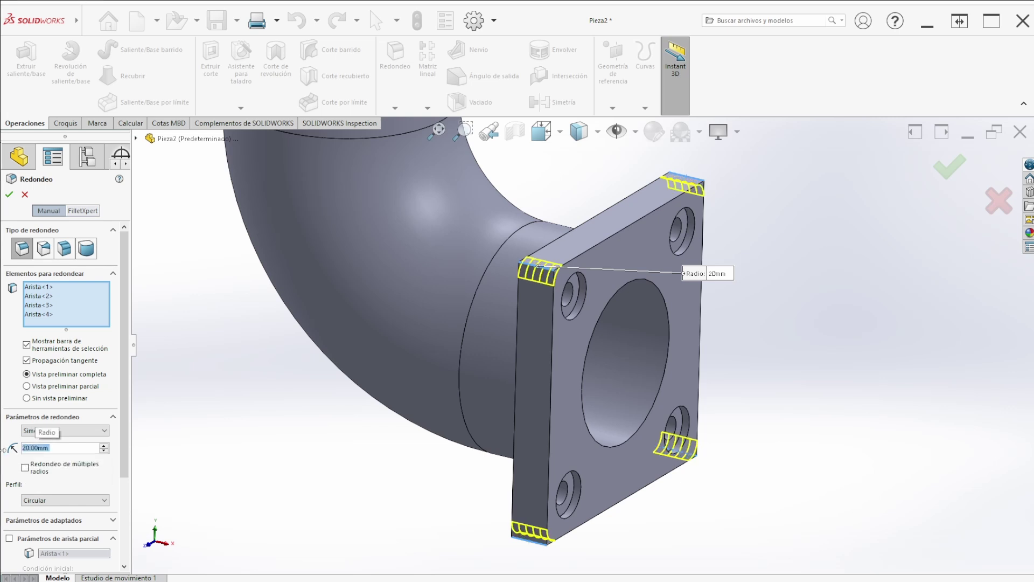
left_click(8, 194)
- Begin an extruded boss with a new sketch on the annular face at the pipe's free end
scroll(571, 302, "up", 4)
middle_click_drag(567, 294, 535, 280)
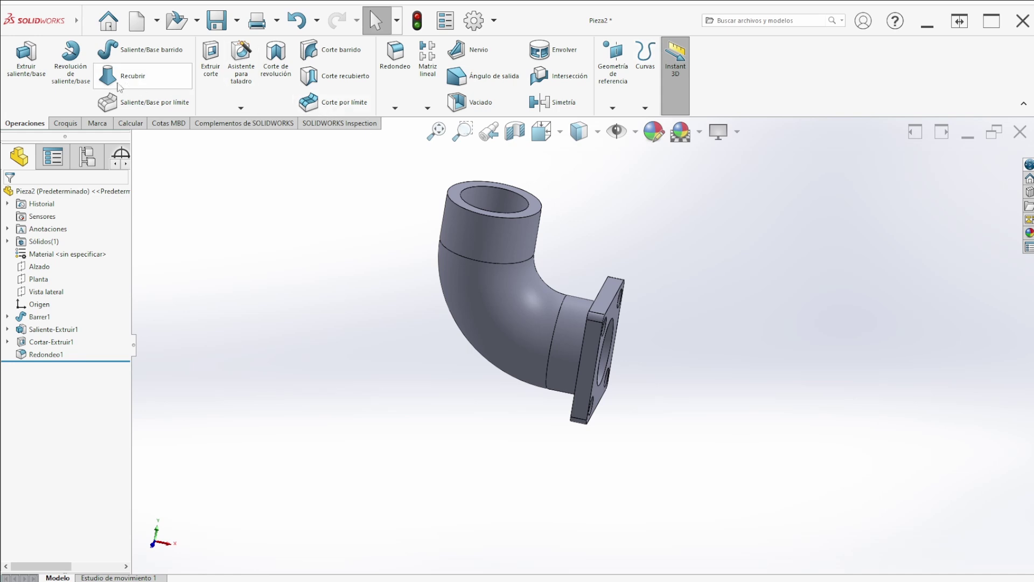
left_click(26, 57)
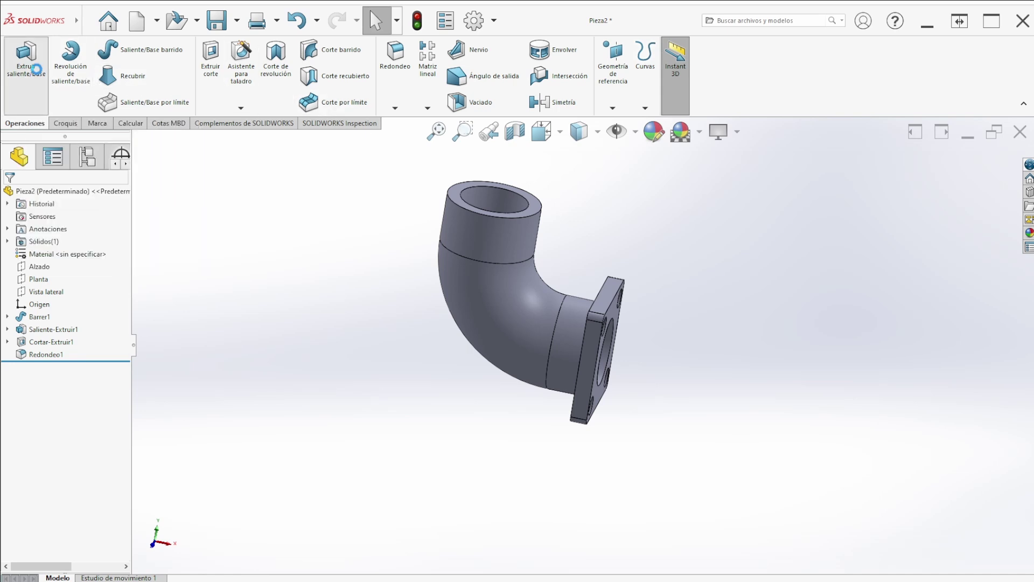
left_click(539, 208)
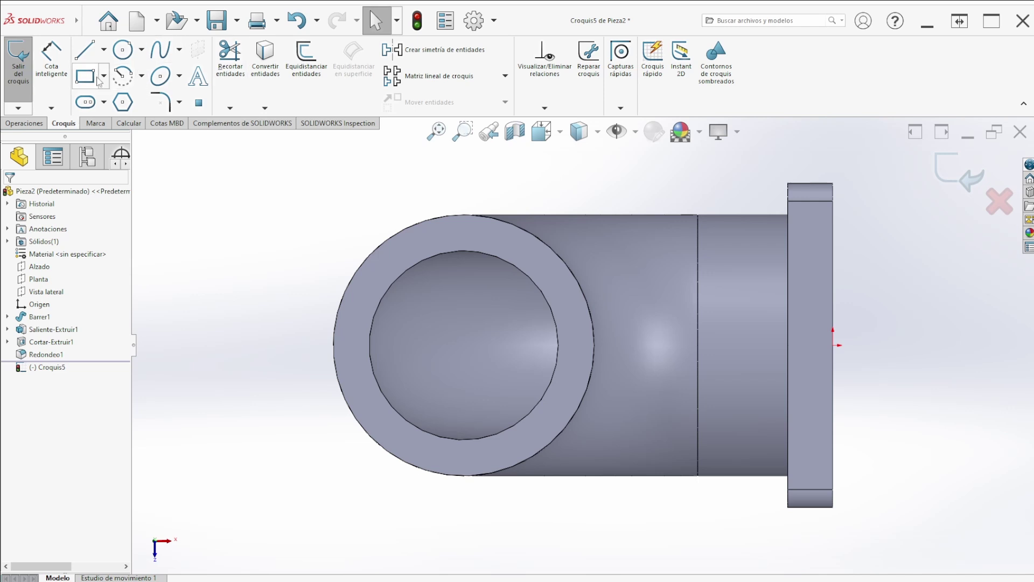
- Sketch a 3-point center rectangle about 424 by 352 mm, centered on the pipe's circular opening
left_click(87, 79)
left_click(52, 270)
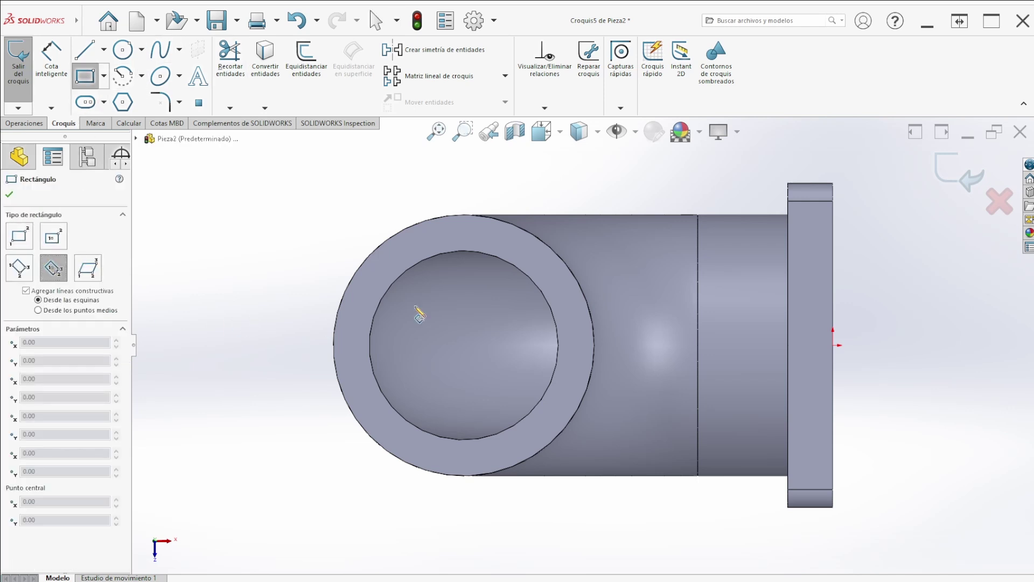
left_click(464, 346)
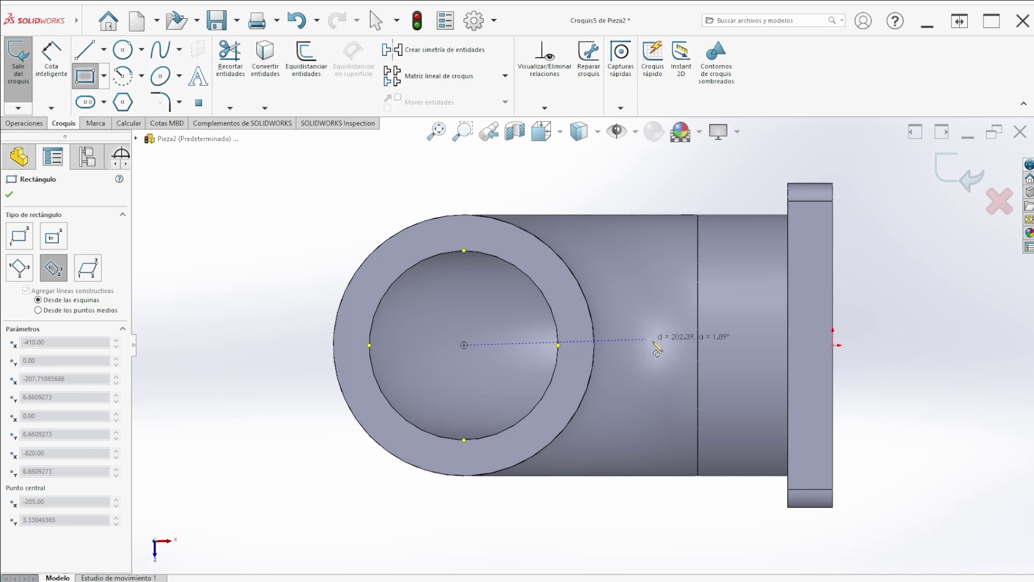
left_click(655, 503)
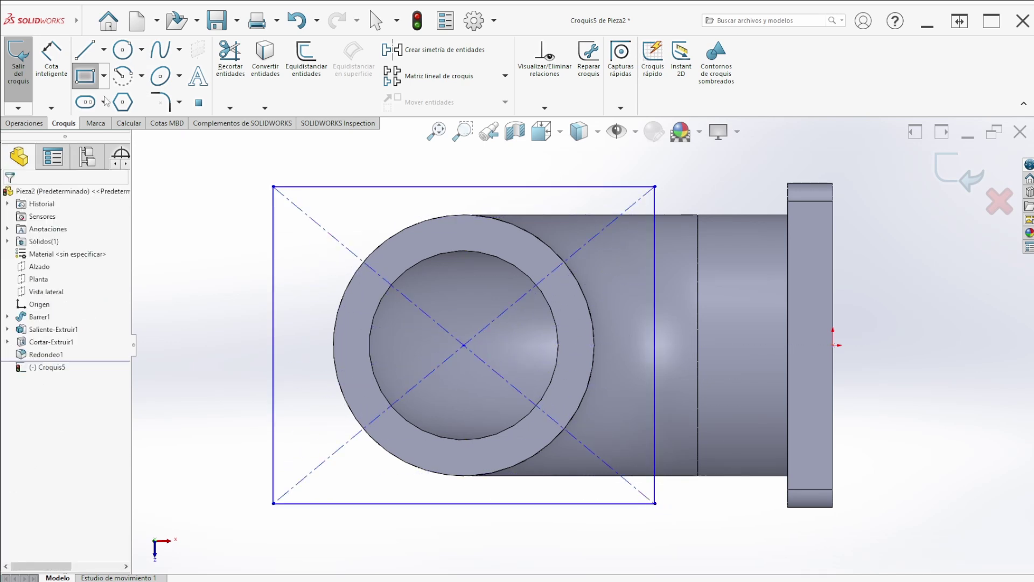
key("Escape")
- Dimension the rectangle's left and upper sides to 360 mm each
left_click(51, 56)
left_click(272, 256)
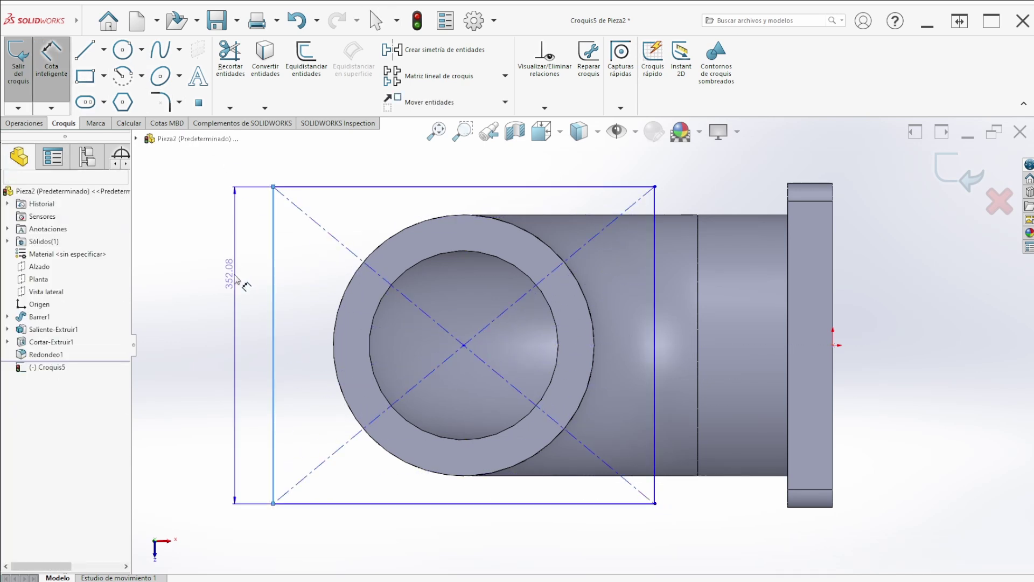
left_click(235, 276)
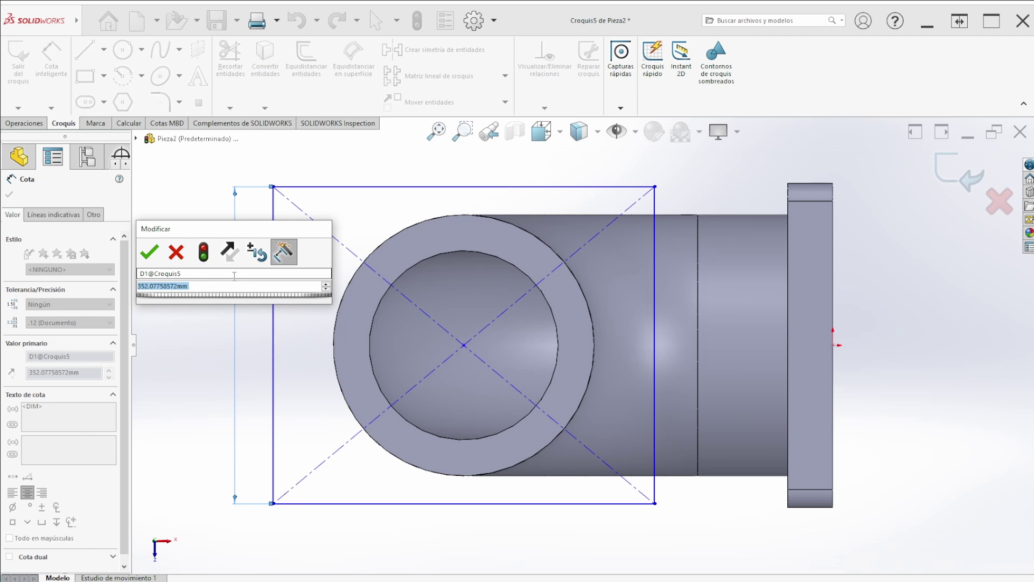
type("360")
key("Return")
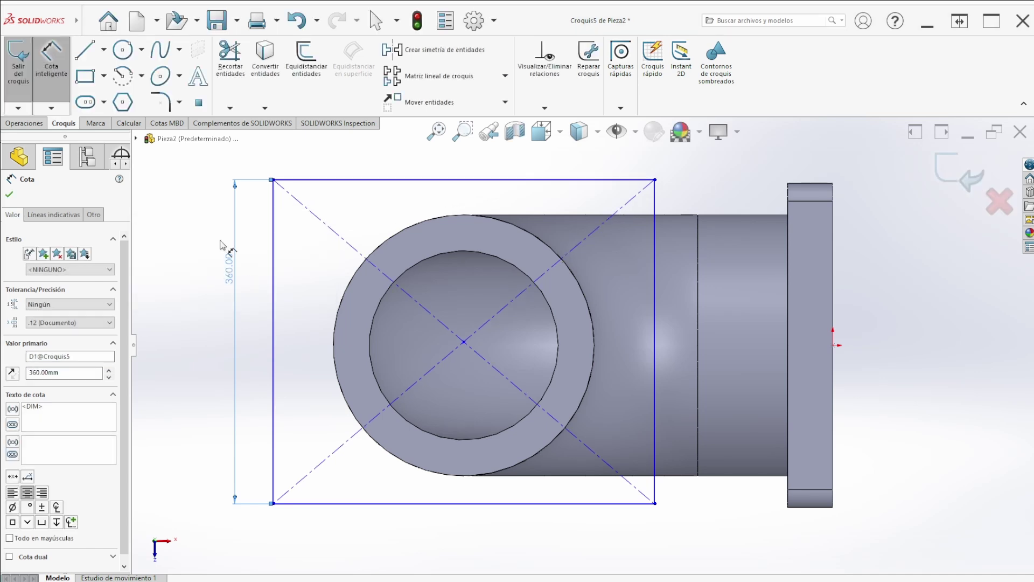
left_click(339, 179)
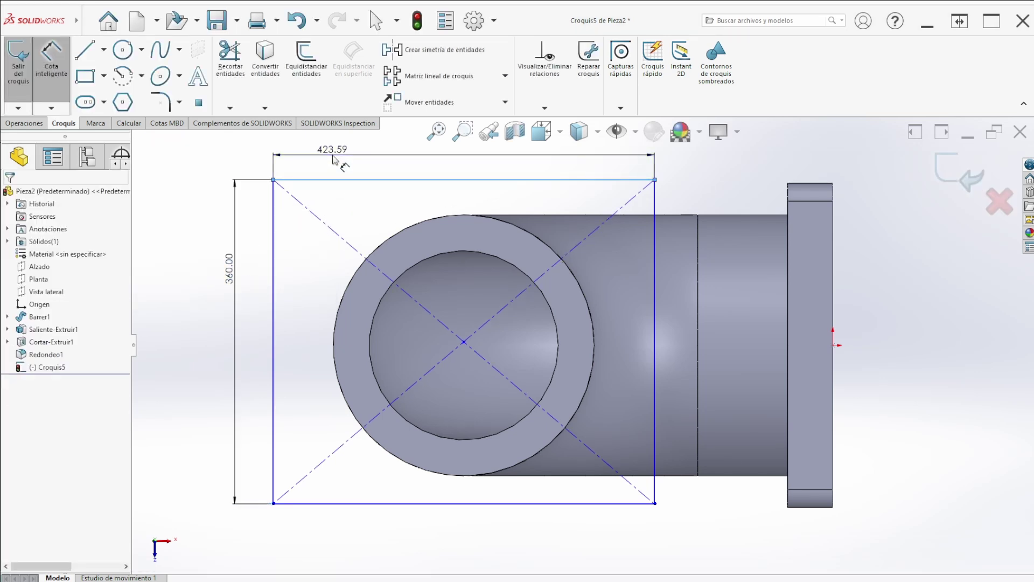
left_click(340, 156)
type("360")
key("Return")
key("Escape")
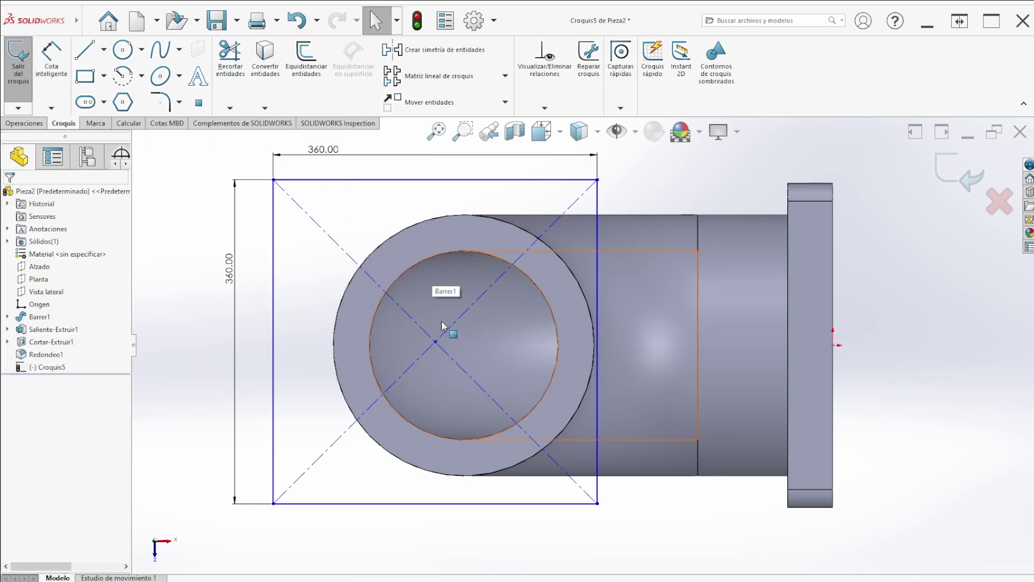
- Add a concentric relation between the square's center point and the pipe's inner circular edge
left_click(435, 341)
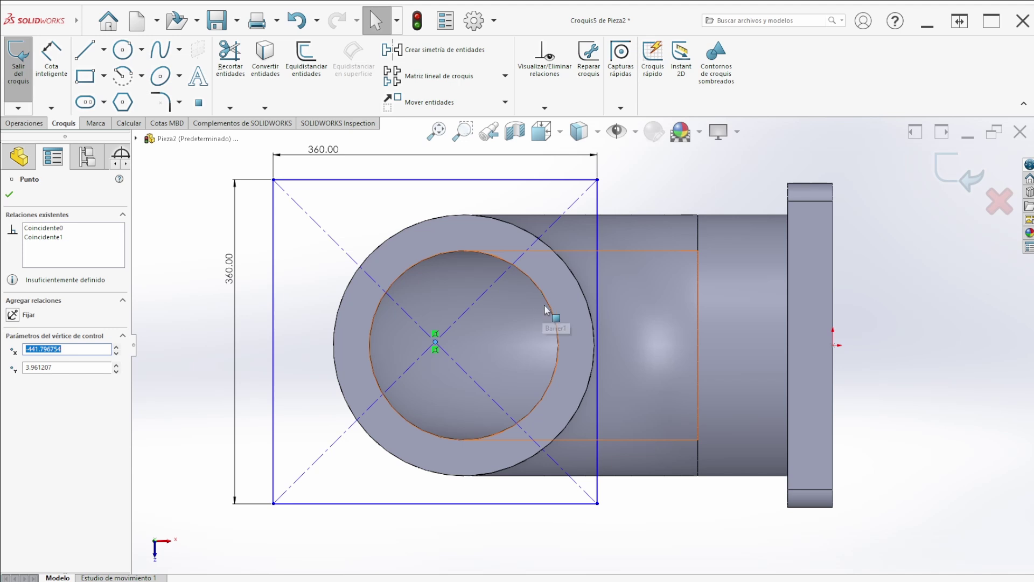
left_click(550, 310, "ctrl")
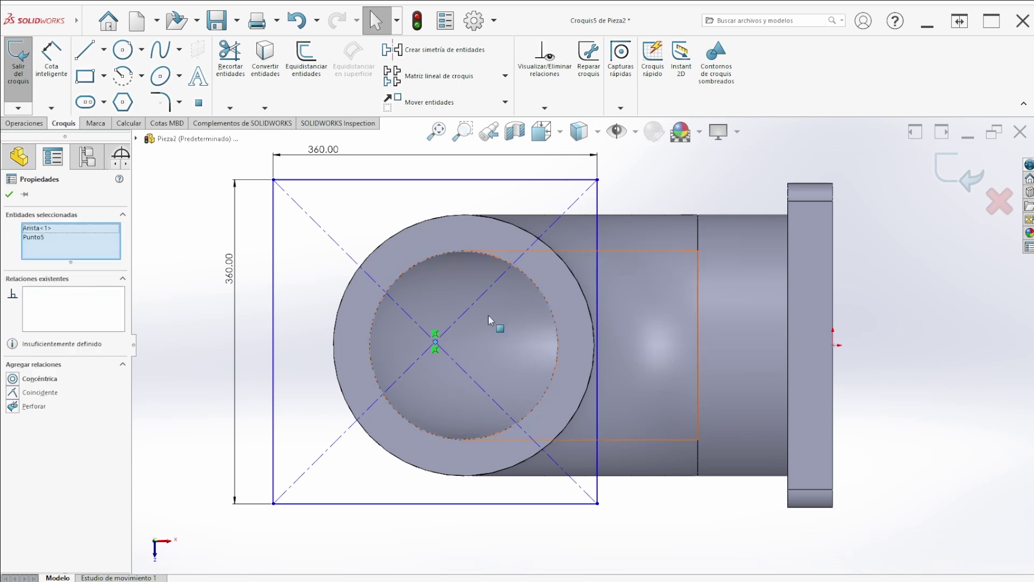
left_click(16, 384)
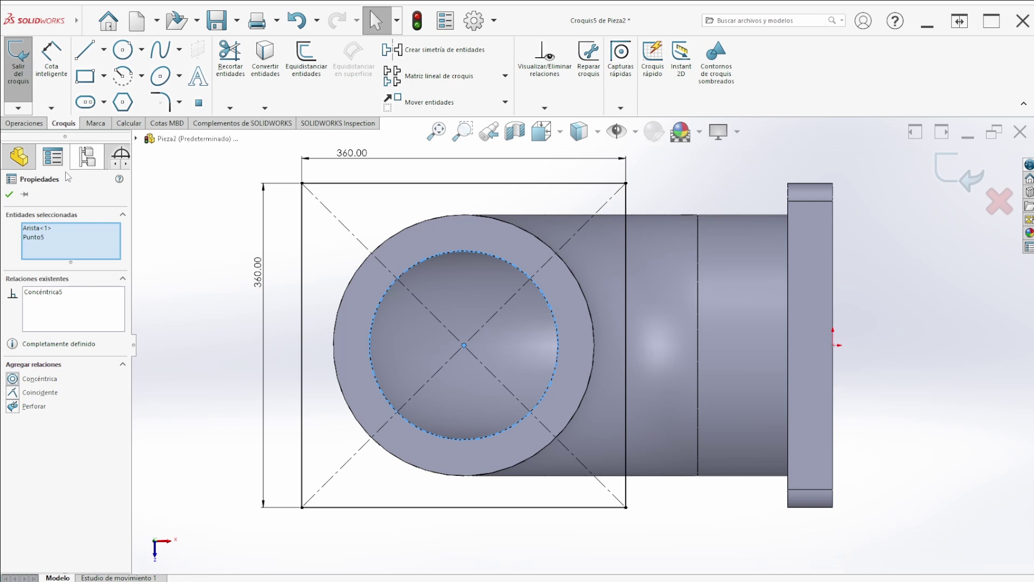
left_click(9, 194)
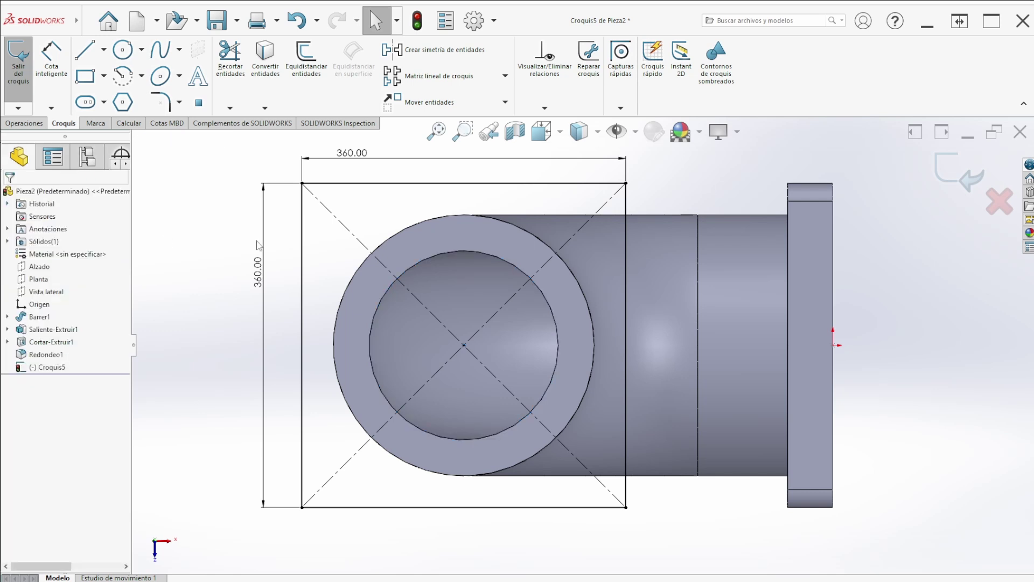
- Sketch four circles, one near each corner of the square, with the upper-left one about 15 mm in radius
left_click(123, 50)
left_click(356, 206)
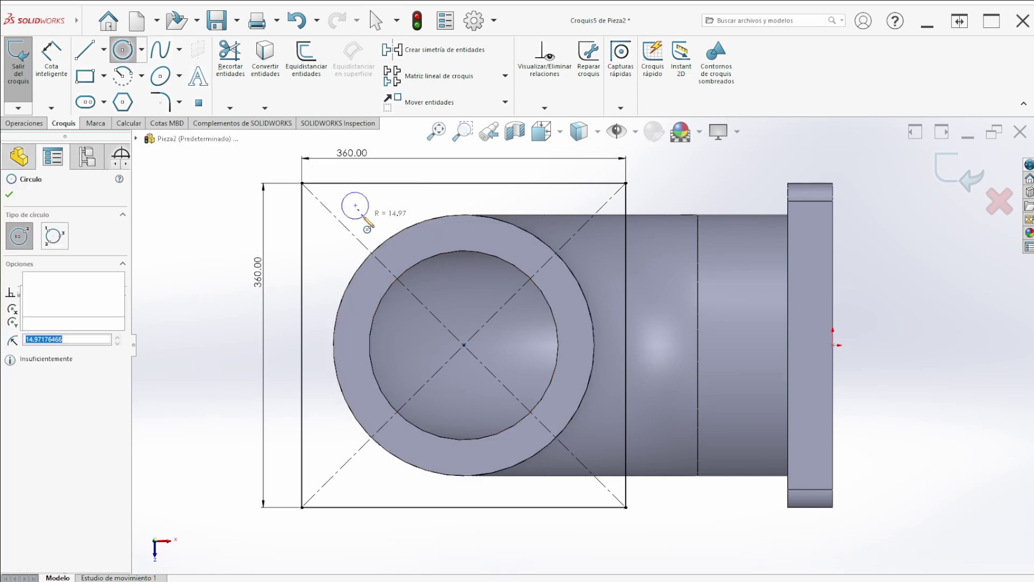
left_click(370, 205)
left_click(578, 206)
left_click(592, 218)
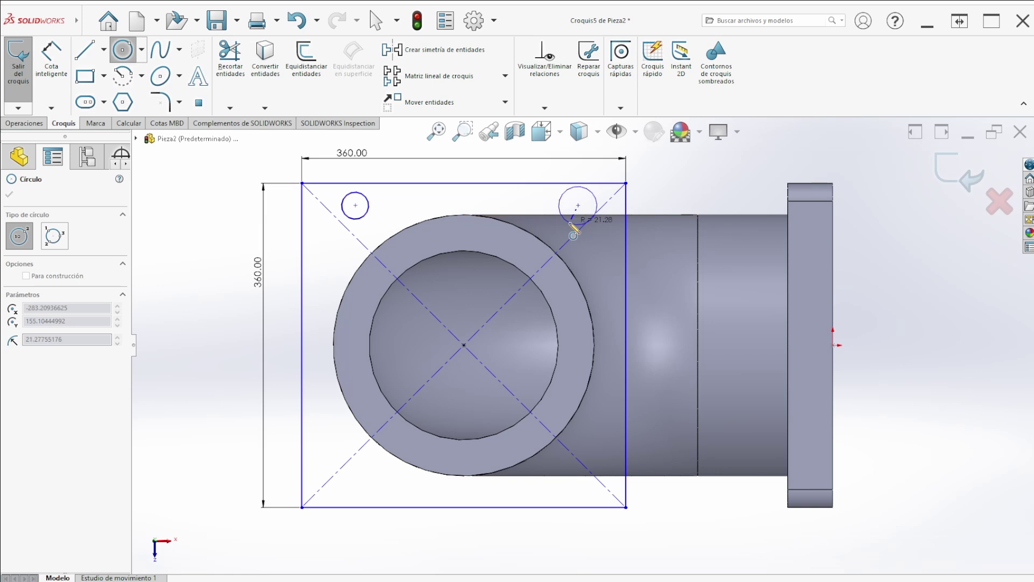
left_click(596, 448)
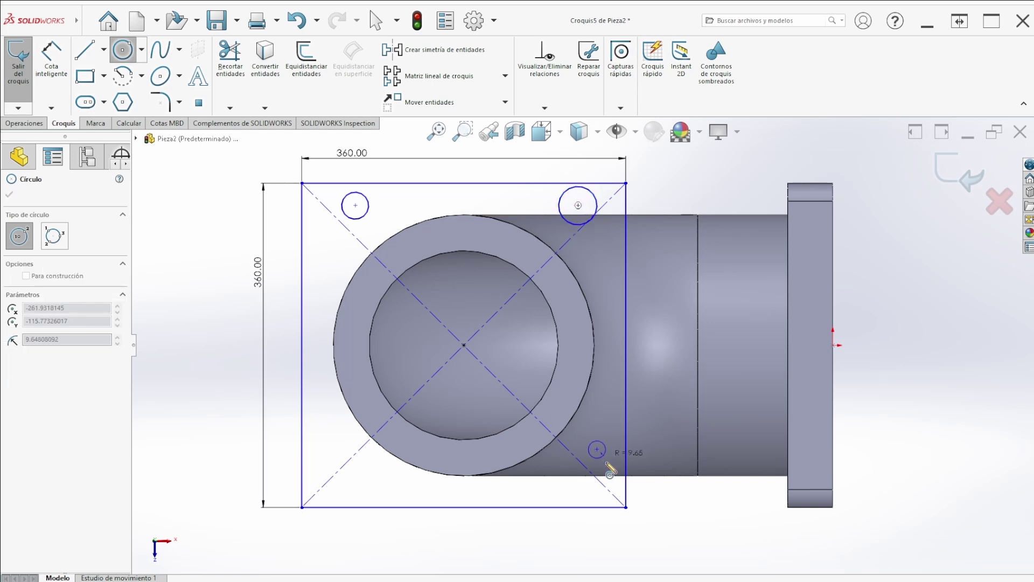
left_click(612, 464)
left_click(323, 449)
left_click(336, 462)
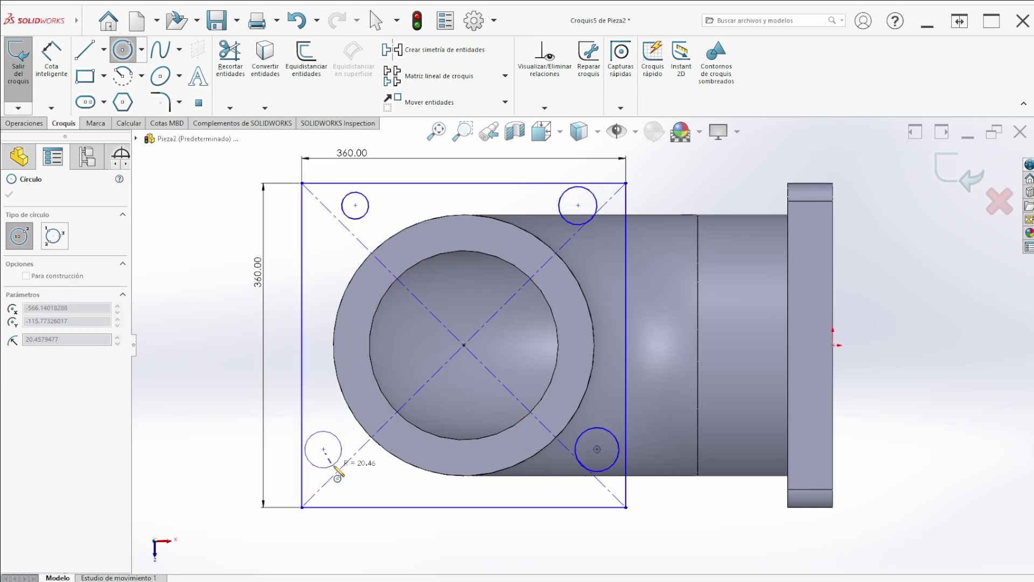
key("Escape")
- Dimension the upper-left circle's center 50 mm from the square's left side
left_click(52, 60)
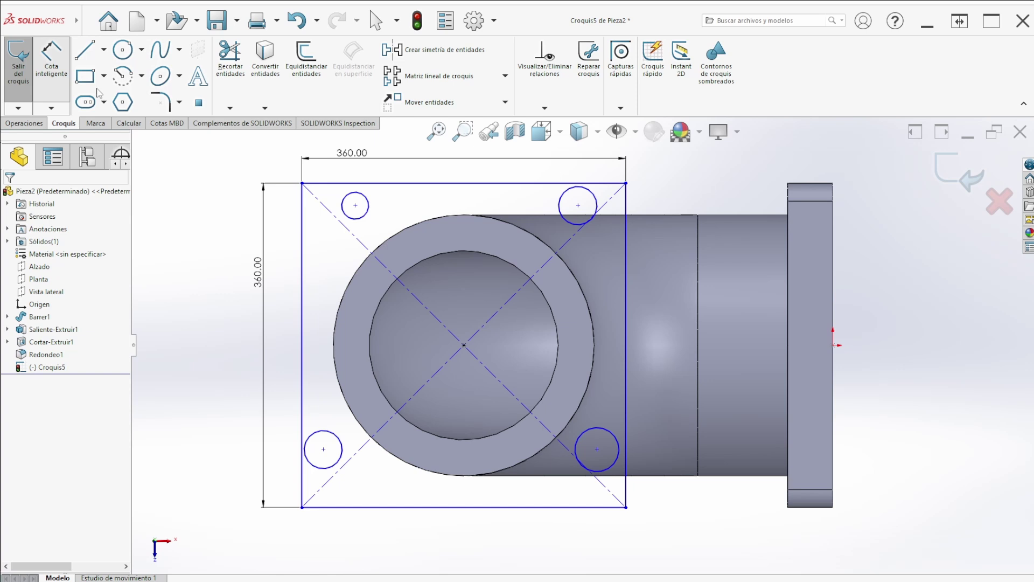
left_click(356, 206)
left_click(302, 232)
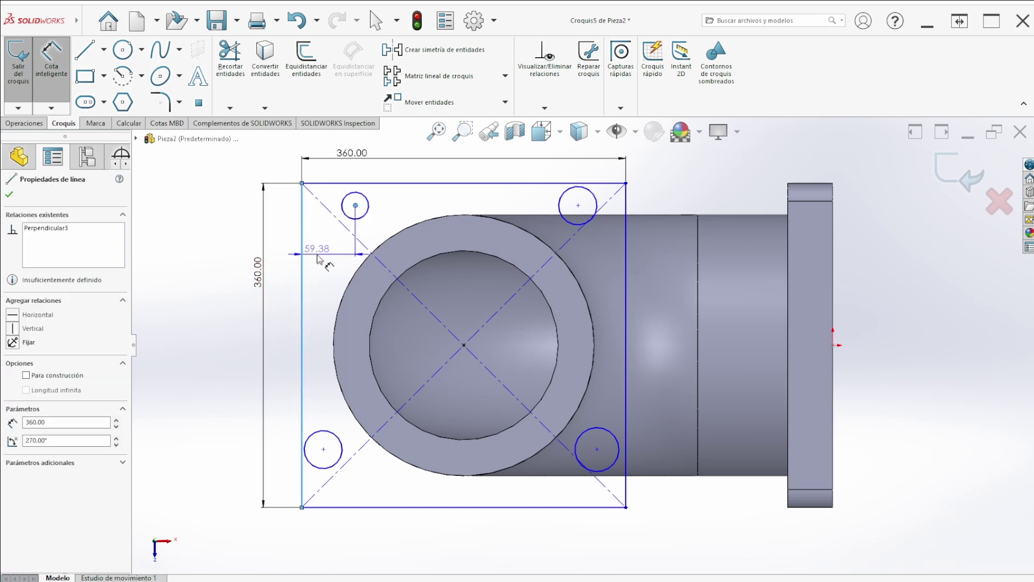
left_click(318, 257)
type("50")
key("Return")
key("Escape")
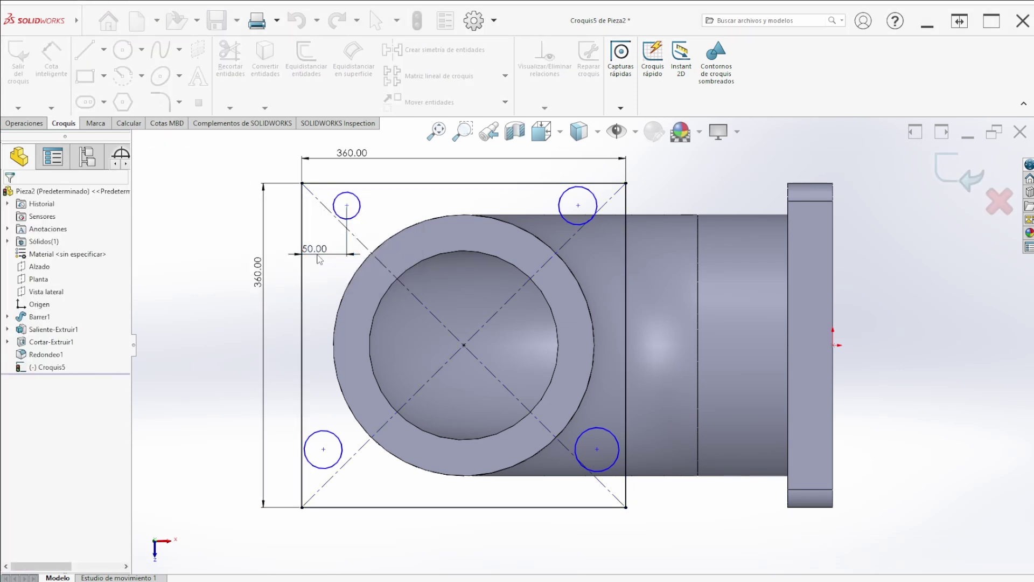
- Dimension the upper-left circle's center 50 mm from the square's upper side
left_click(54, 73)
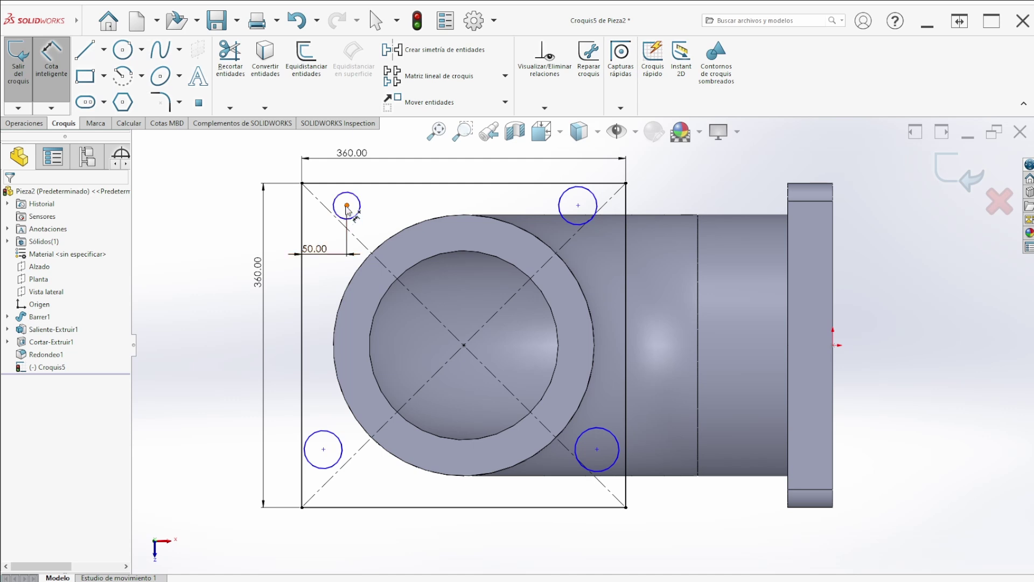
left_click(347, 206)
left_click(353, 184)
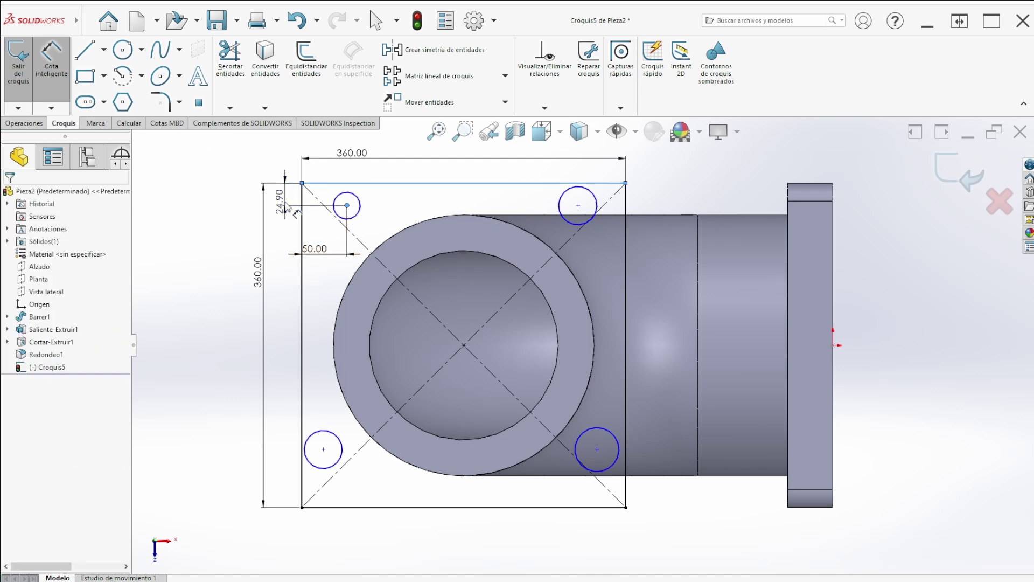
left_click(285, 208)
type("50")
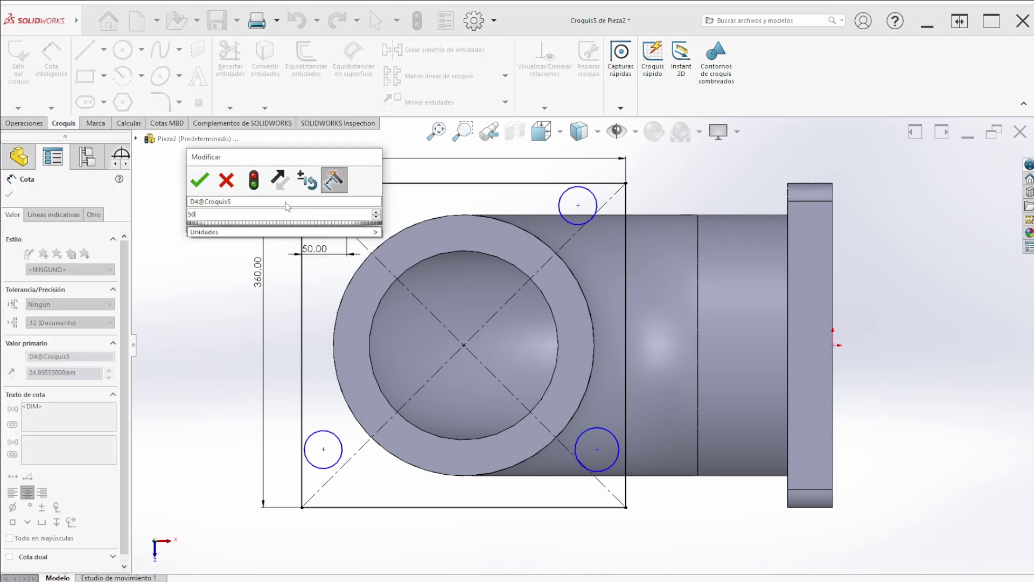
key("Return")
- Dimension the upper-left circle's diameter to 30 mm
left_click(51, 59)
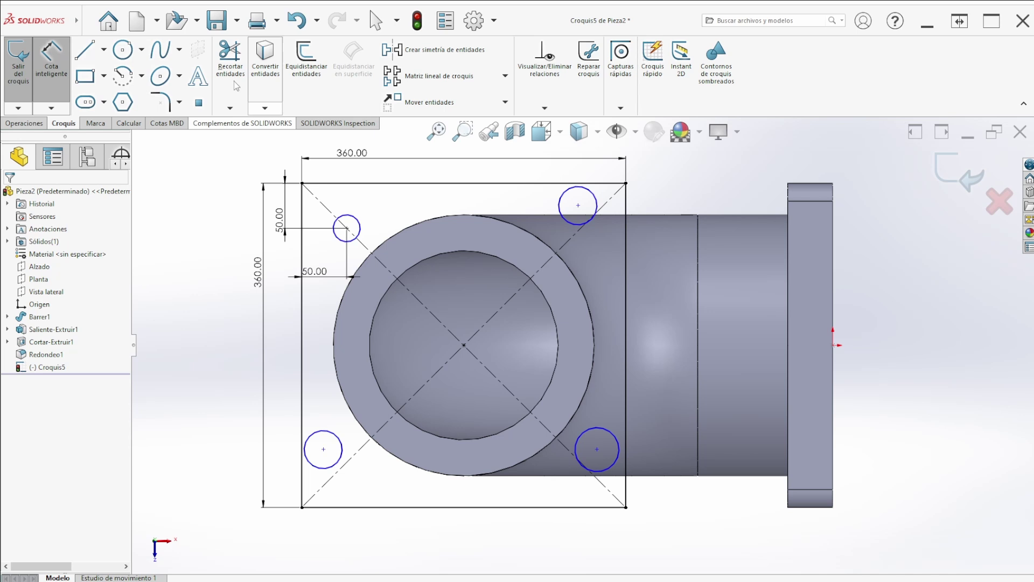
left_click(59, 70)
left_click(356, 220)
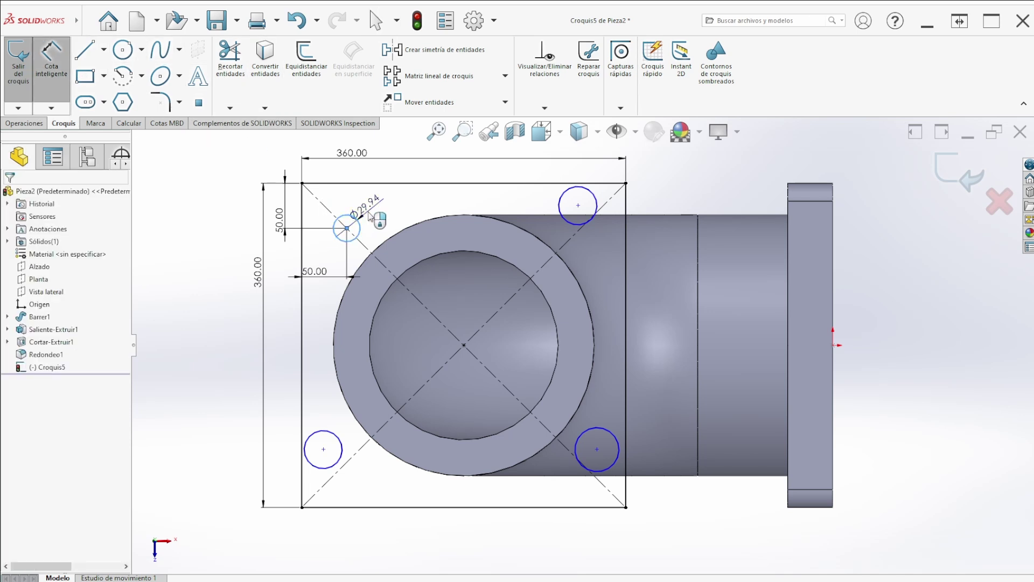
left_click(371, 214)
type("30")
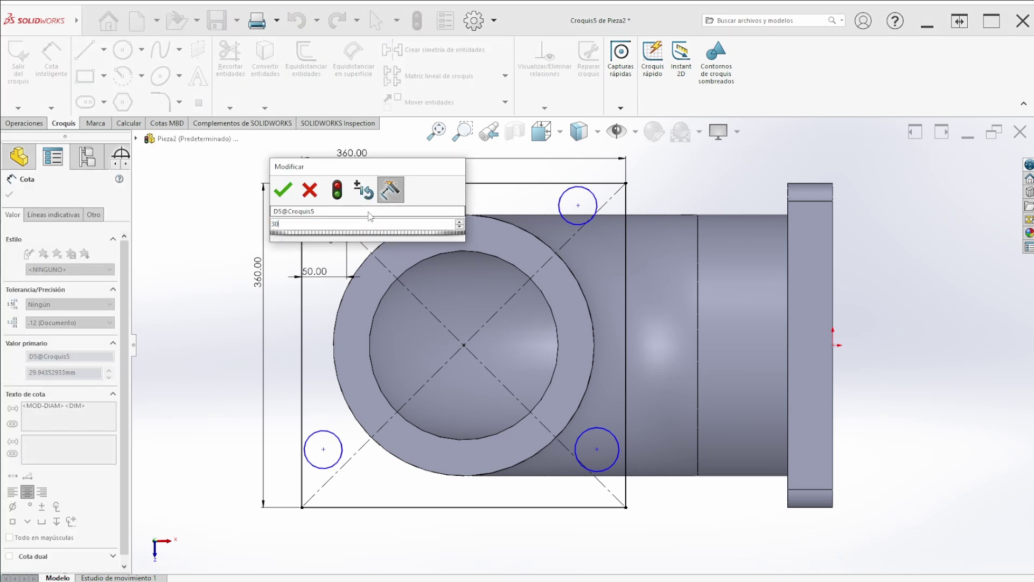
key("Return")
key("Escape")
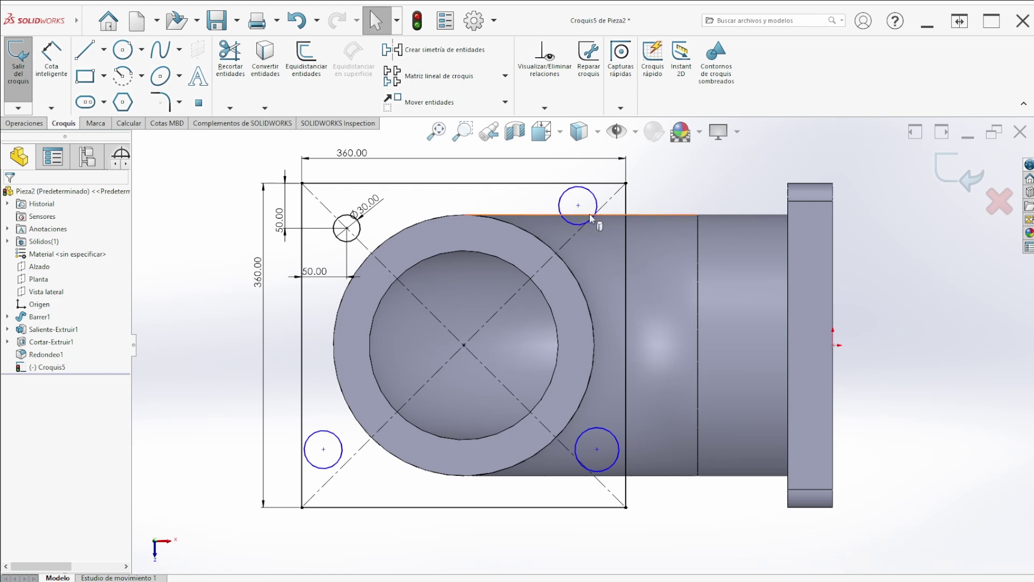
- Add an equal relation between the 30 mm circle and the other three corner circles
left_click(562, 206)
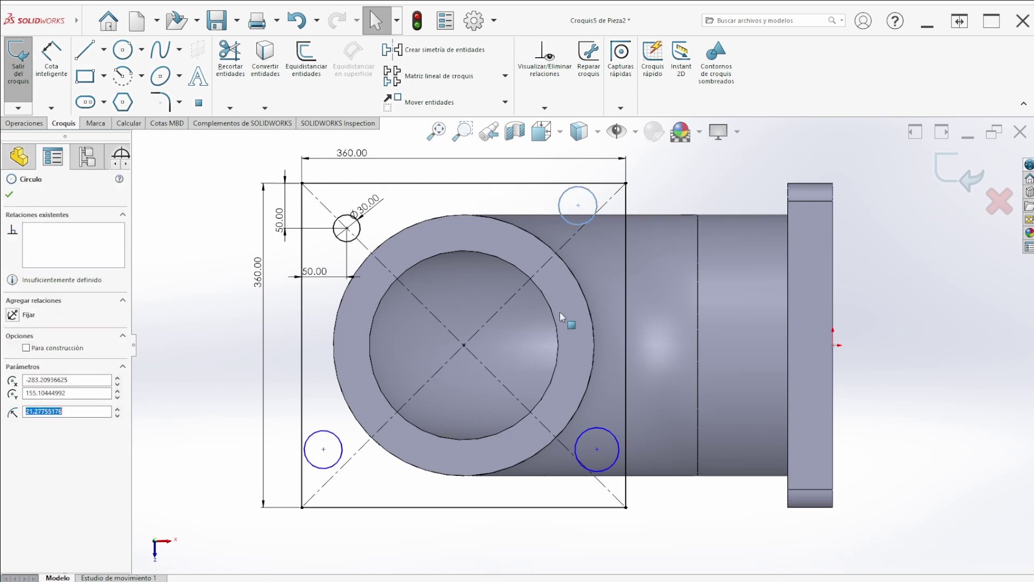
left_click(613, 435, "ctrl")
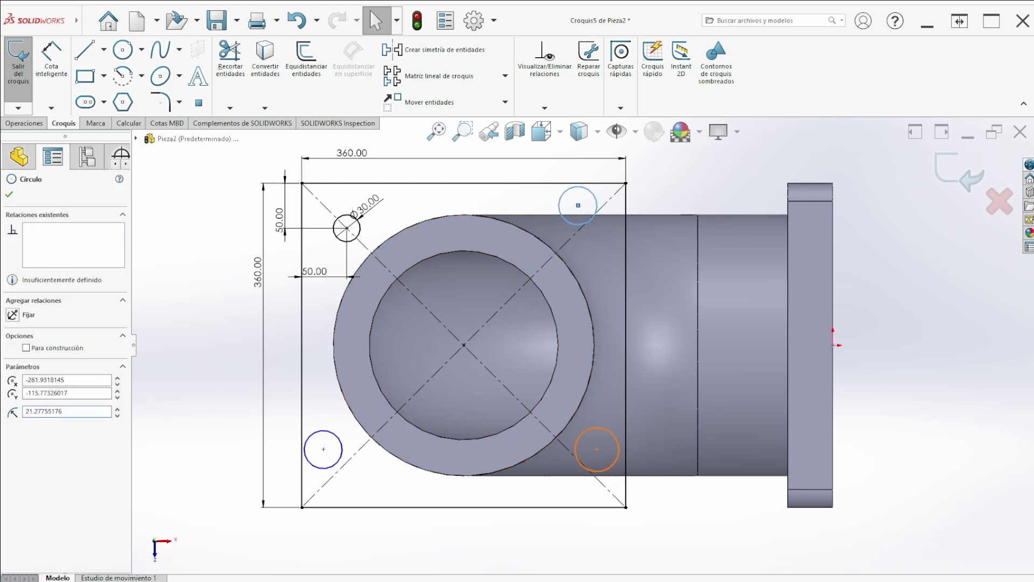
left_click(331, 437, "ctrl")
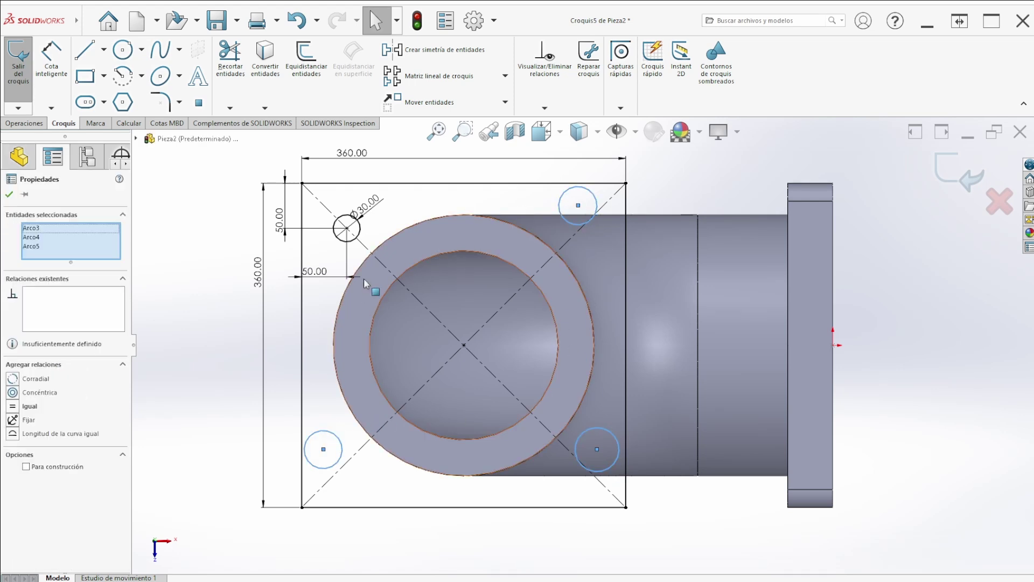
left_click(360, 232, "ctrl")
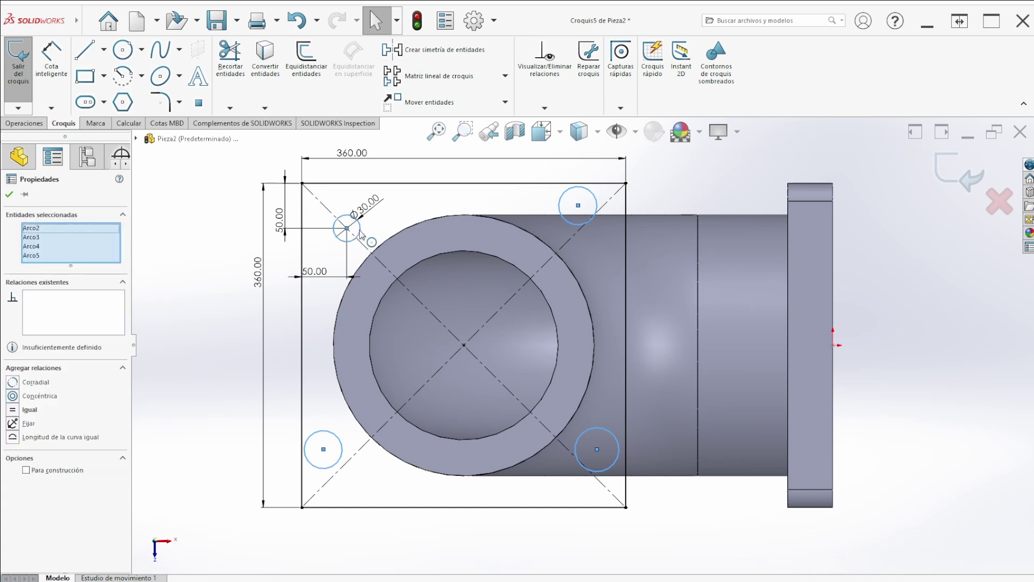
left_click(16, 409)
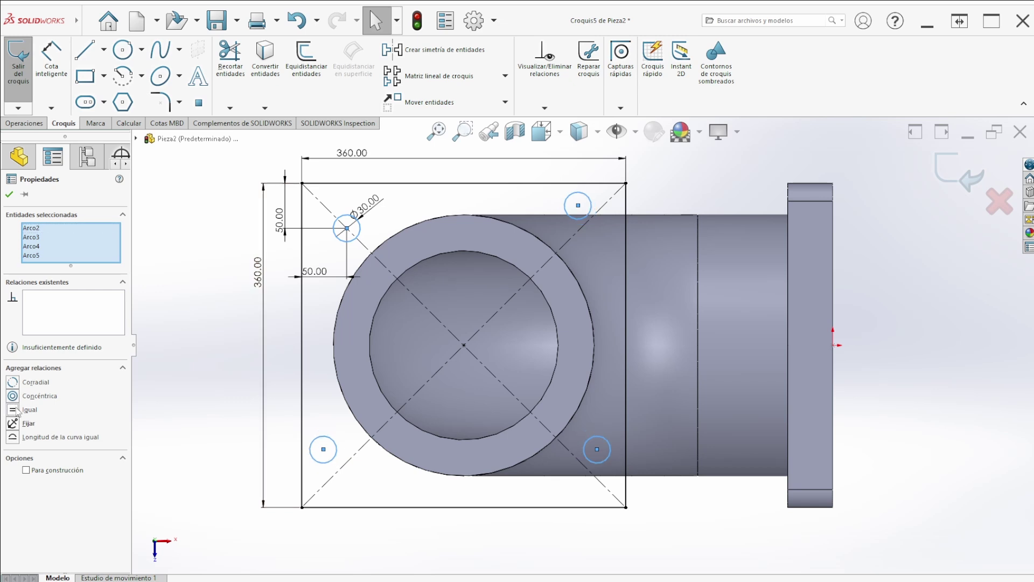
left_click(9, 195)
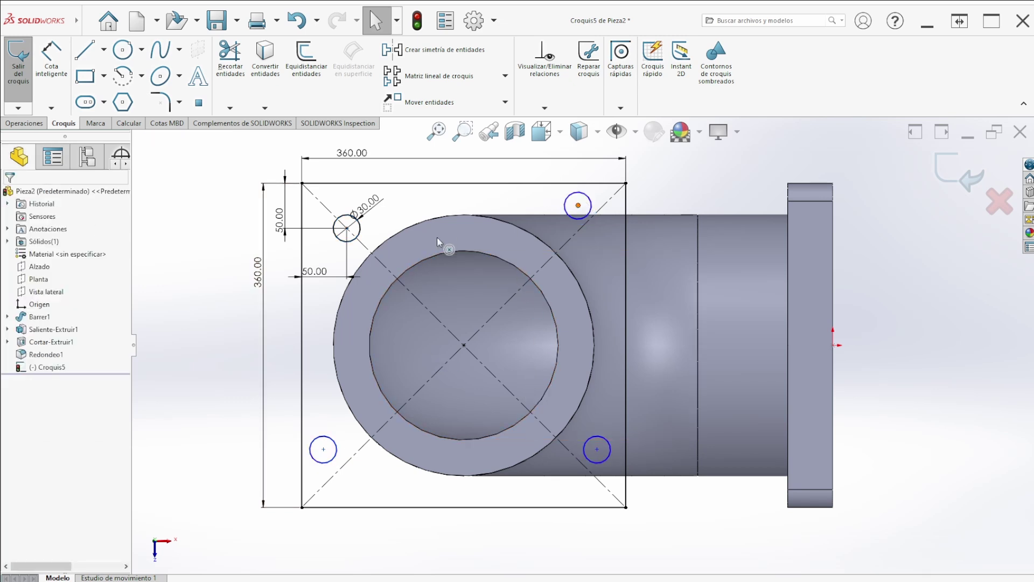
- Add a horizontal relation between the centers of the upper-left and upper-right circles
left_click(348, 229, "ctrl")
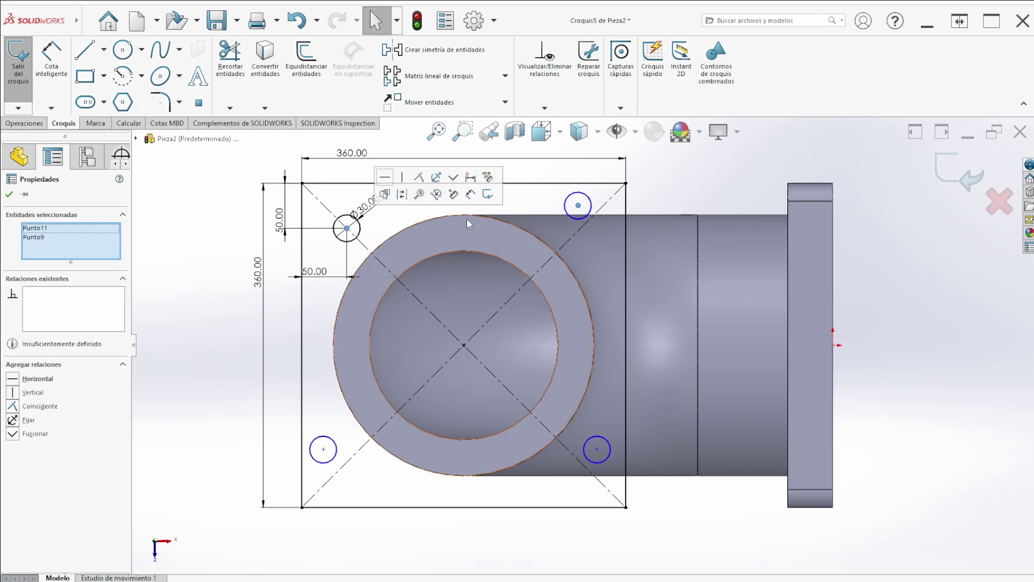
left_click(14, 381)
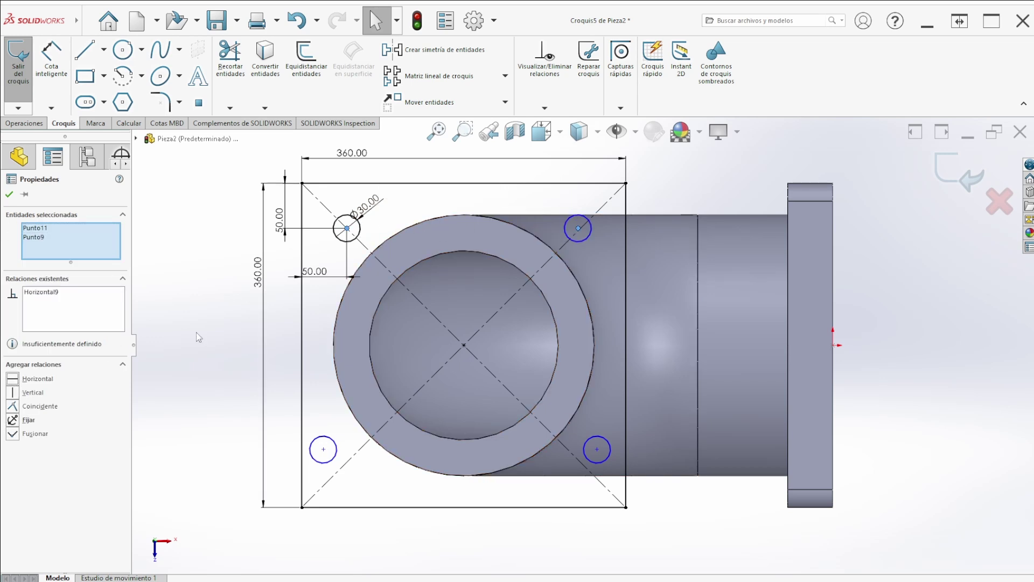
left_click(272, 331)
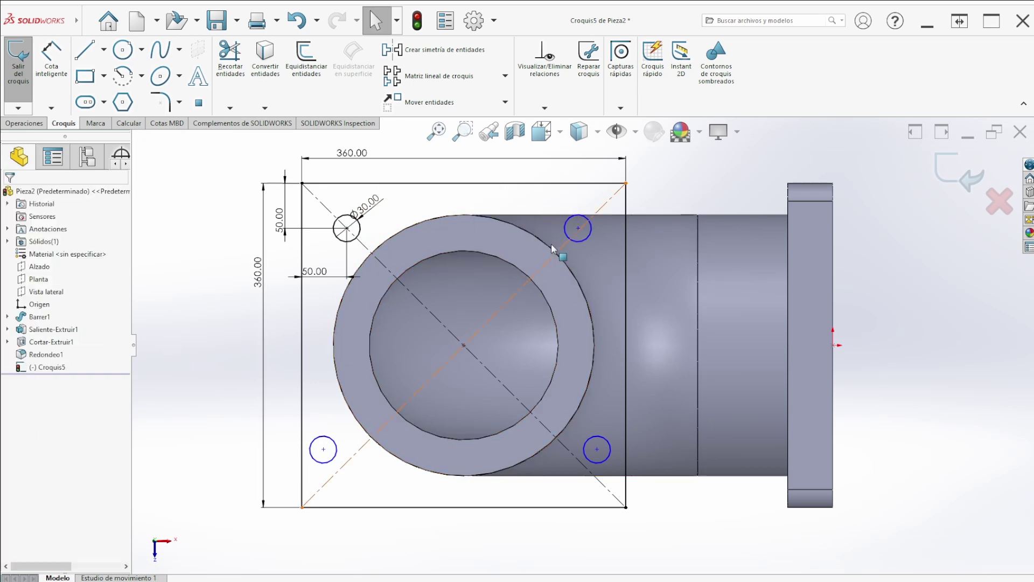
- Add a vertical relation between the centers of the lower-right and upper-right circles
left_click(597, 449)
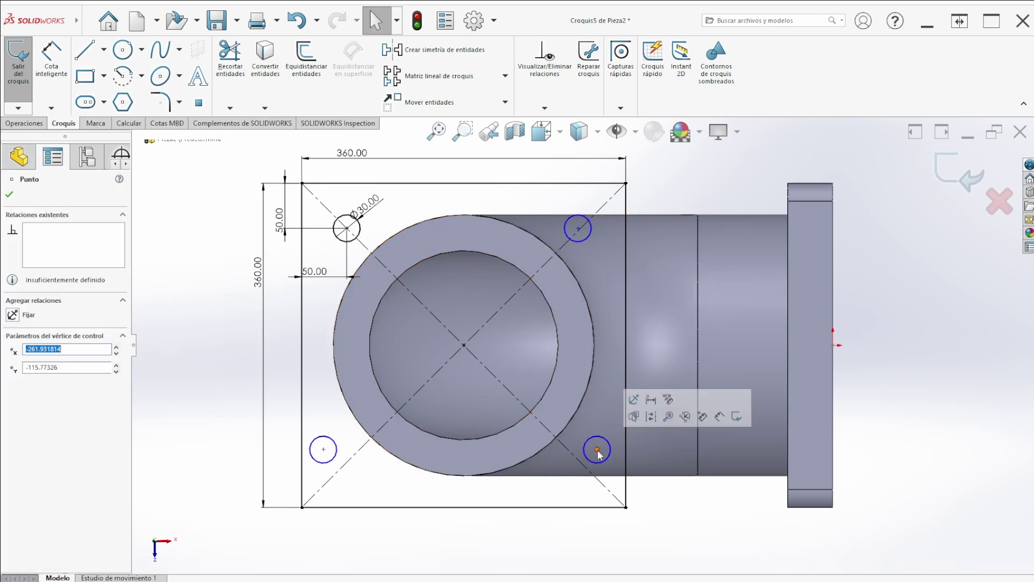
left_click(578, 229, "ctrl")
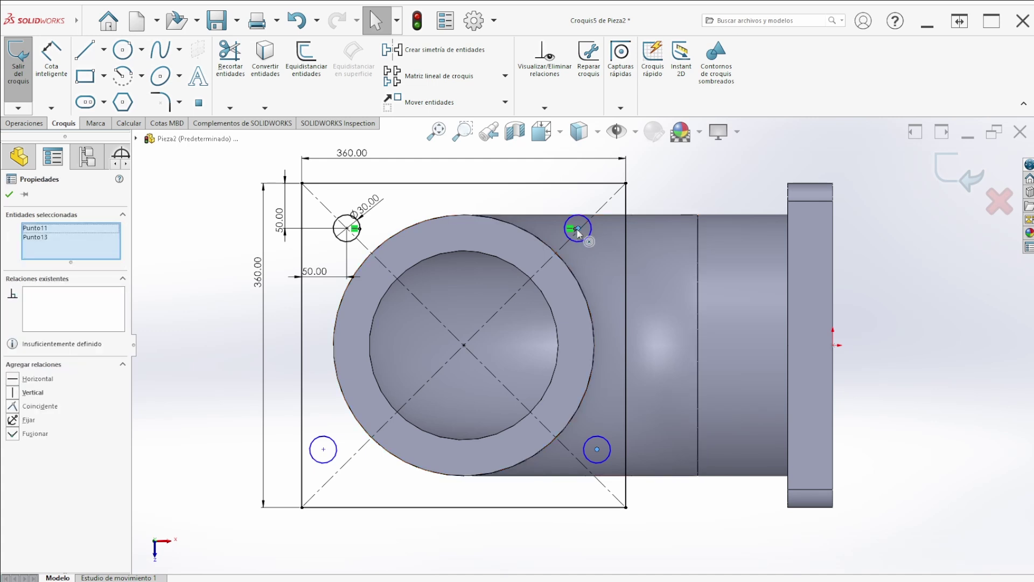
left_click(19, 393)
key("Escape")
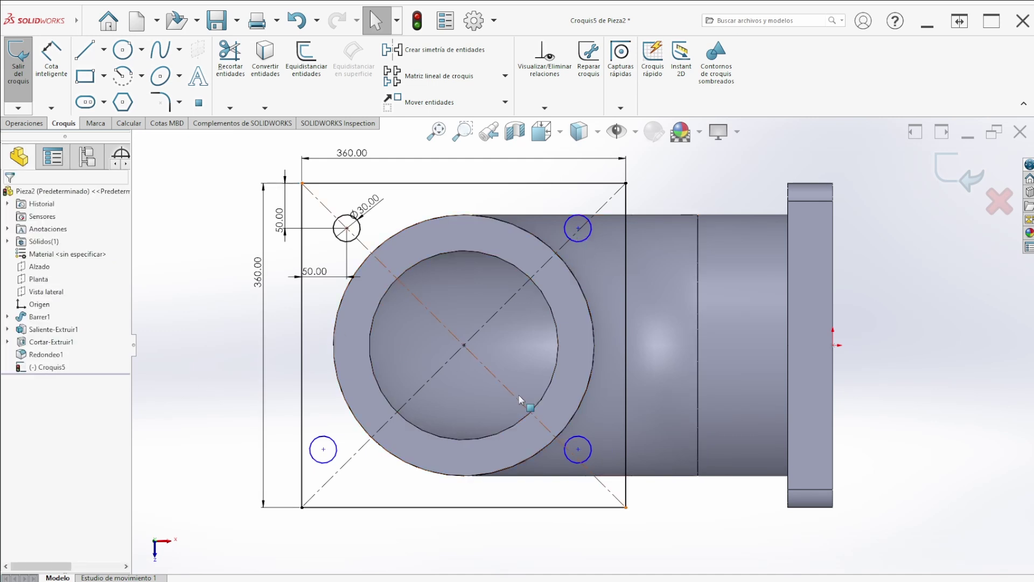
- Add a horizontal relation between the centers of the lower-right and lower-left circles
left_click(578, 449)
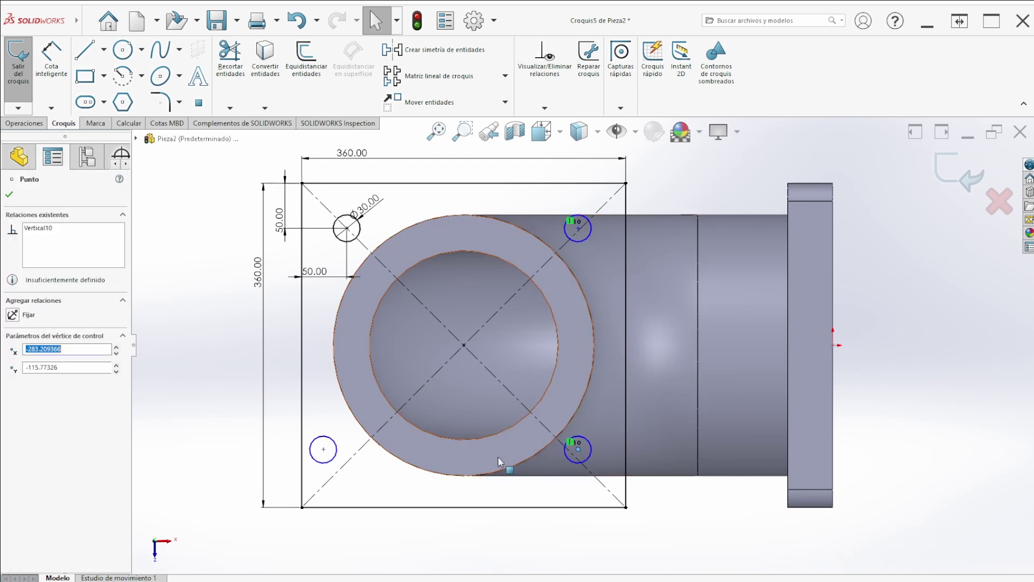
left_click(323, 449, "ctrl")
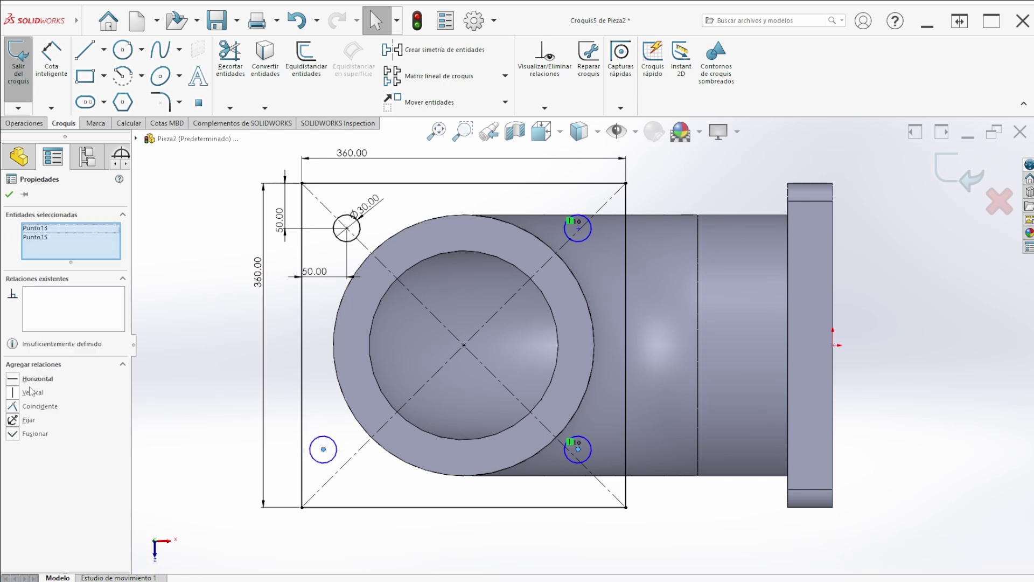
left_click(17, 382)
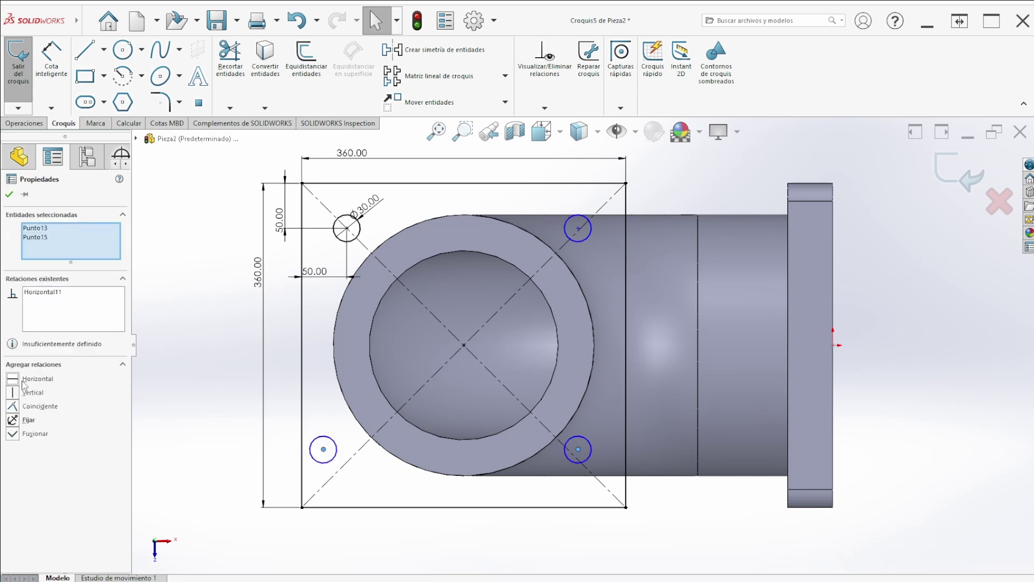
left_click(9, 195)
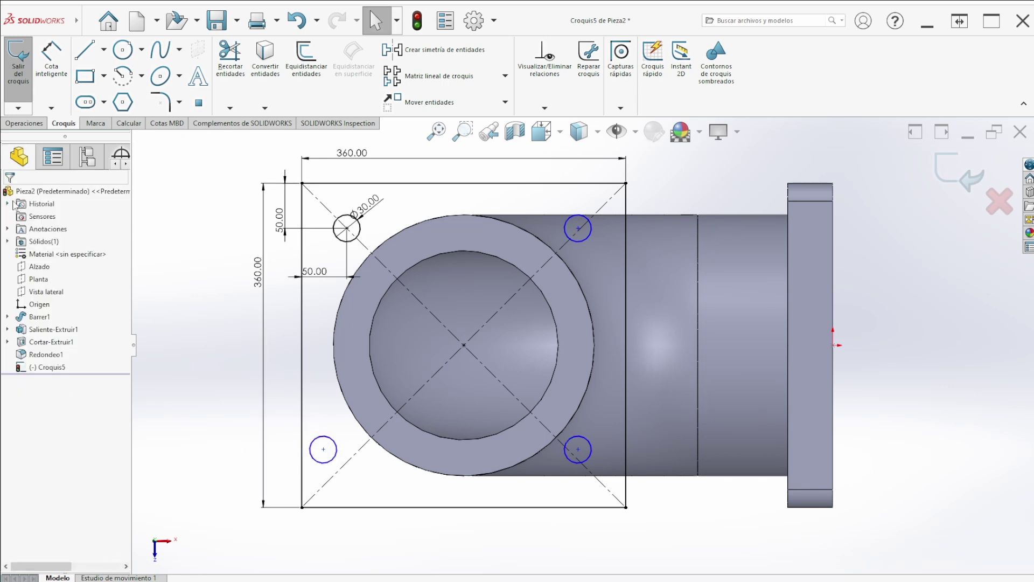
- Add a vertical relation between the centers of the lower-left and upper-left circles
left_click(324, 450)
left_click(347, 229, "ctrl")
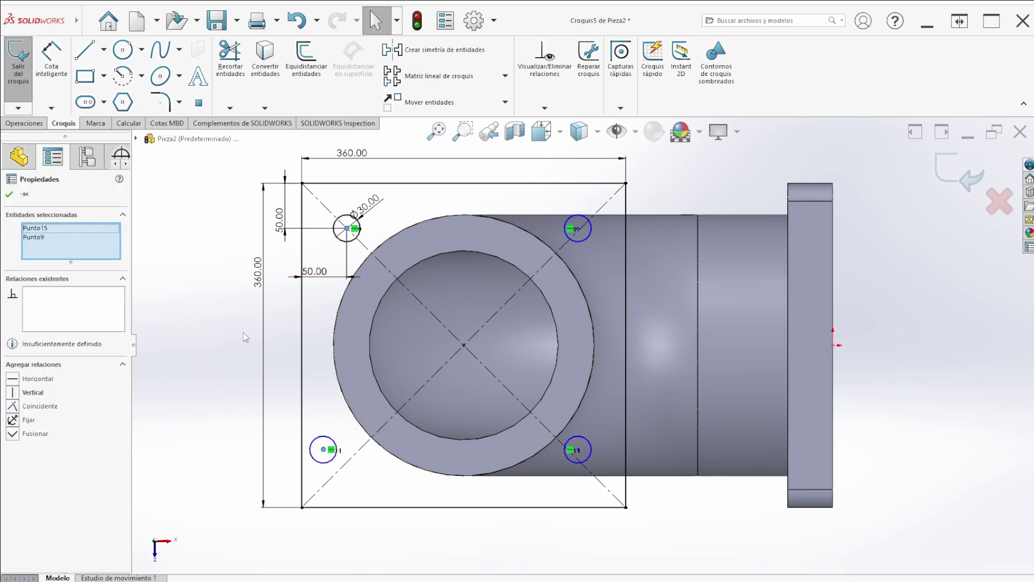
left_click(17, 394)
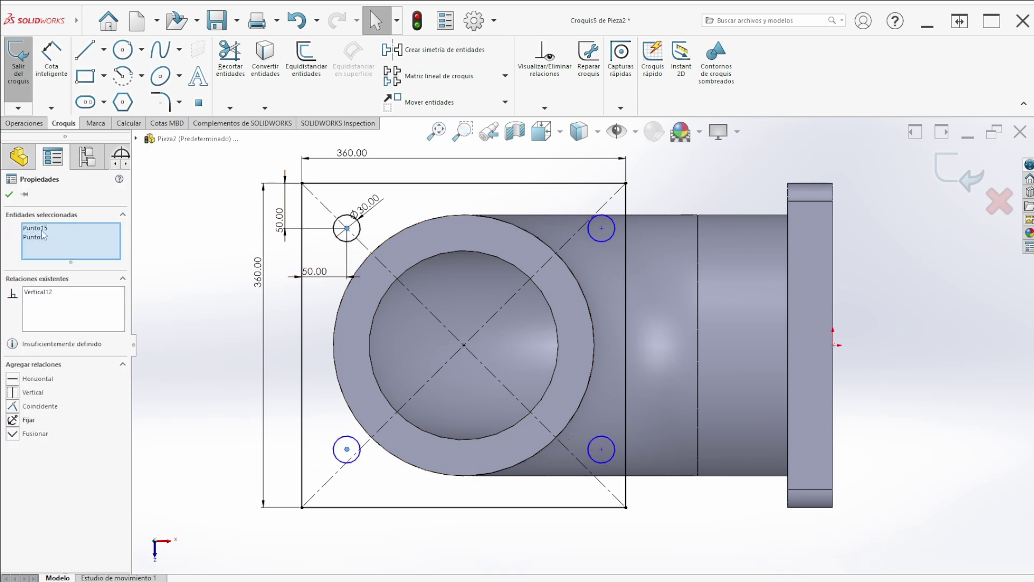
left_click(9, 194)
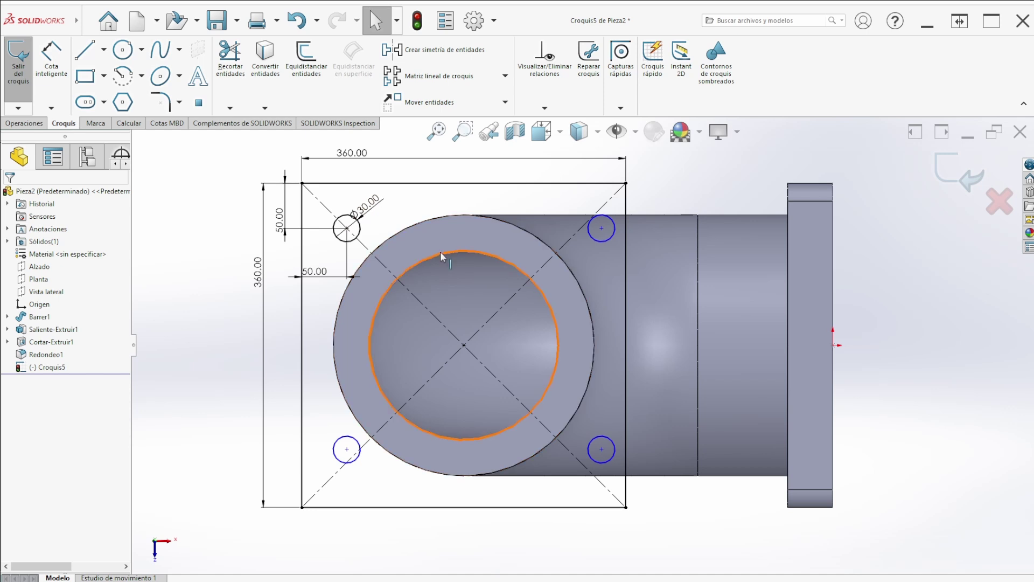
- Dimension the horizontal distance between the two upper circles' centers to 260 mm
left_click(51, 49)
left_click(347, 229)
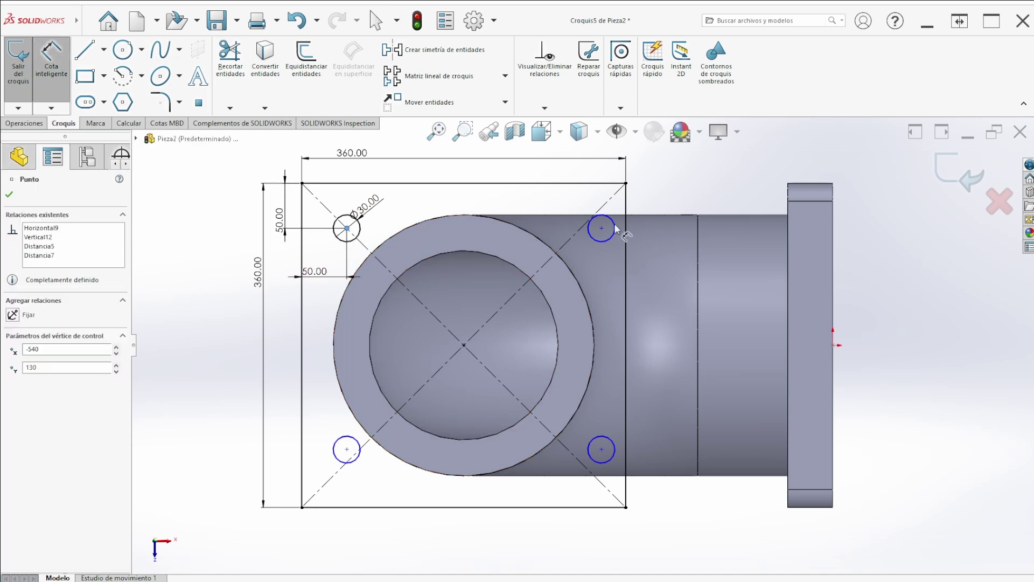
left_click(603, 231)
left_click(468, 174)
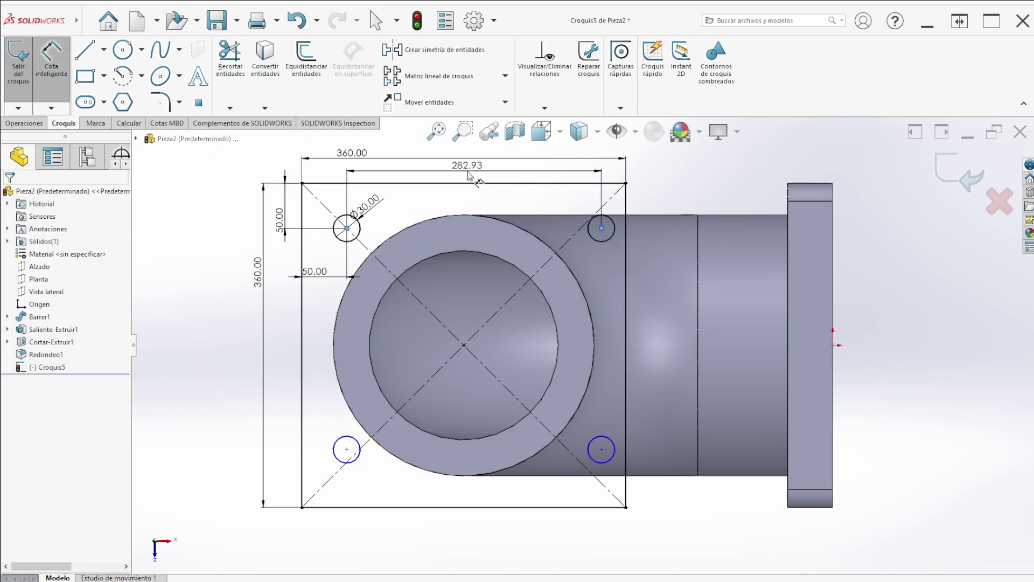
type("260")
key("Return")
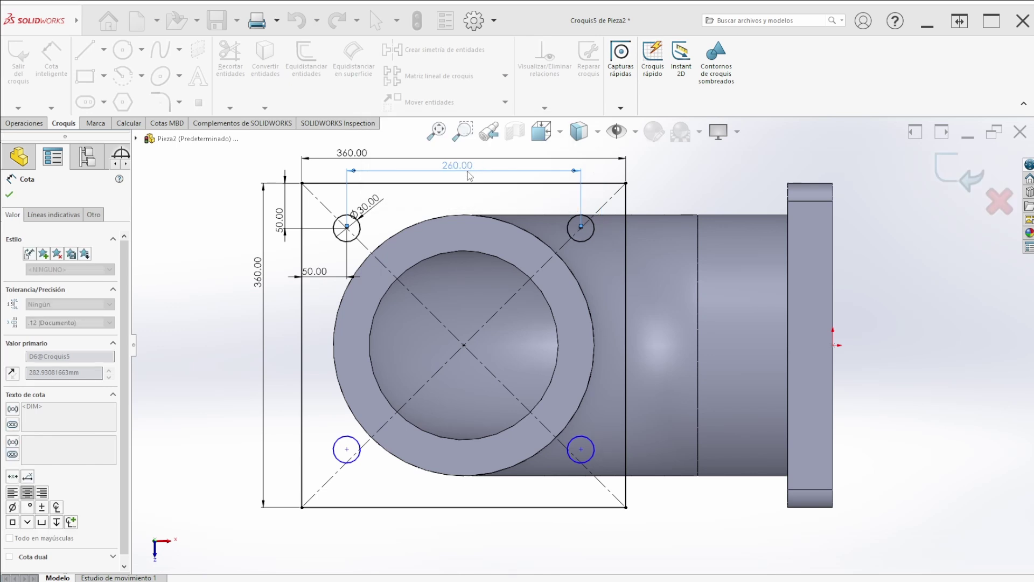
key("Escape")
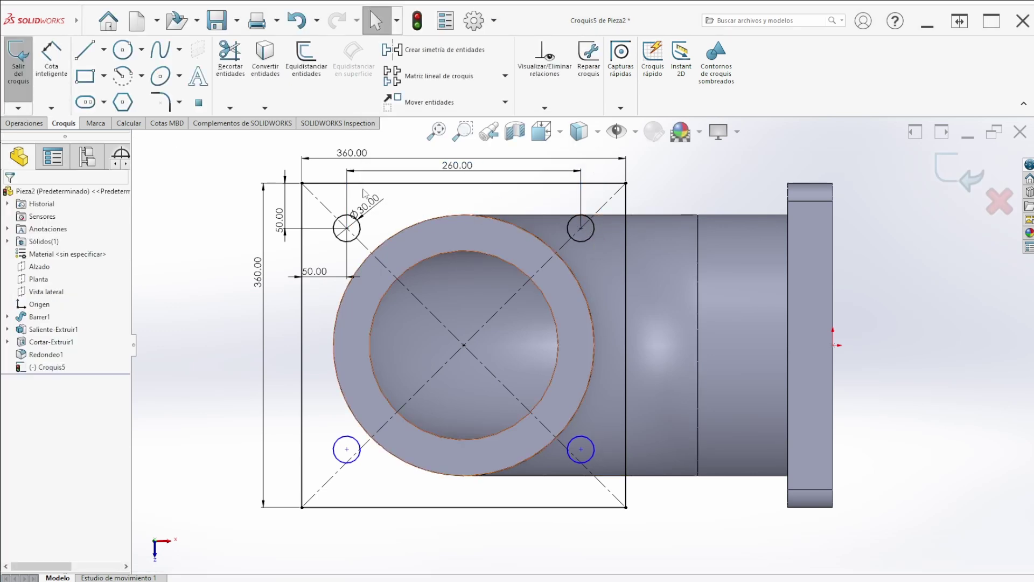
- Dimension the vertical distance between the two right-hand circles' centers to 260 mm
left_click(48, 71)
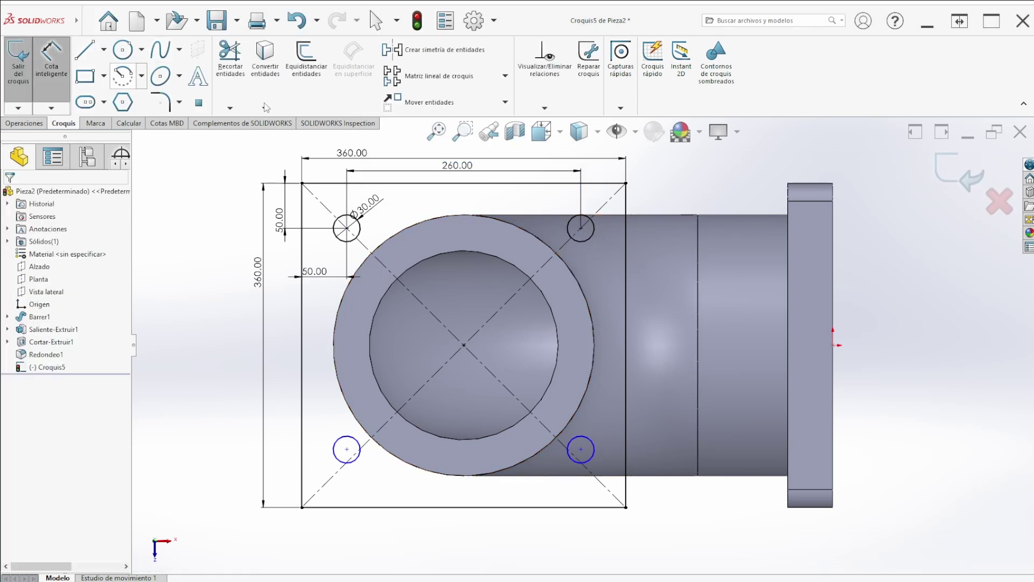
left_click(581, 228)
left_click(581, 449)
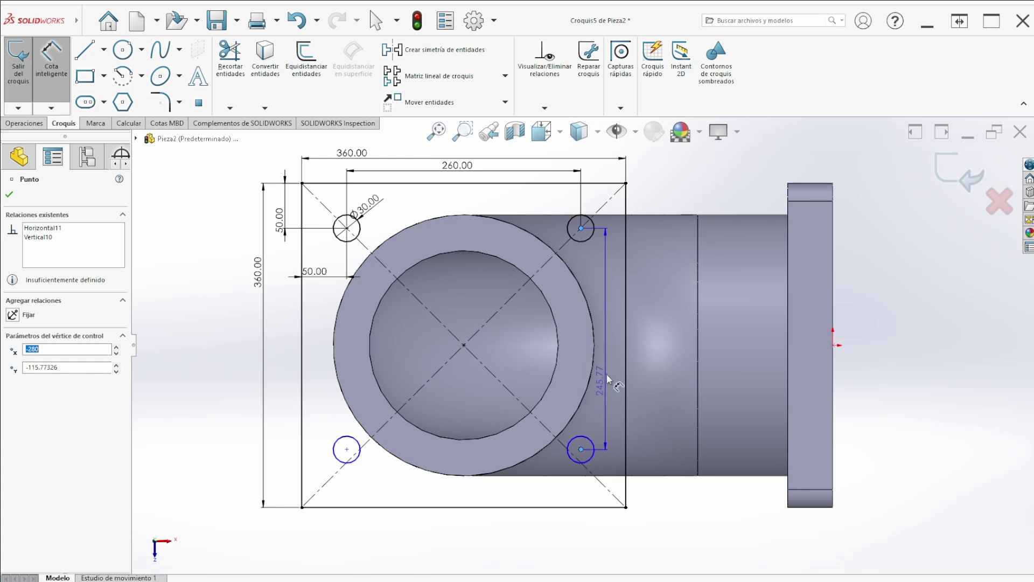
left_click(607, 373)
type("260")
key("Return")
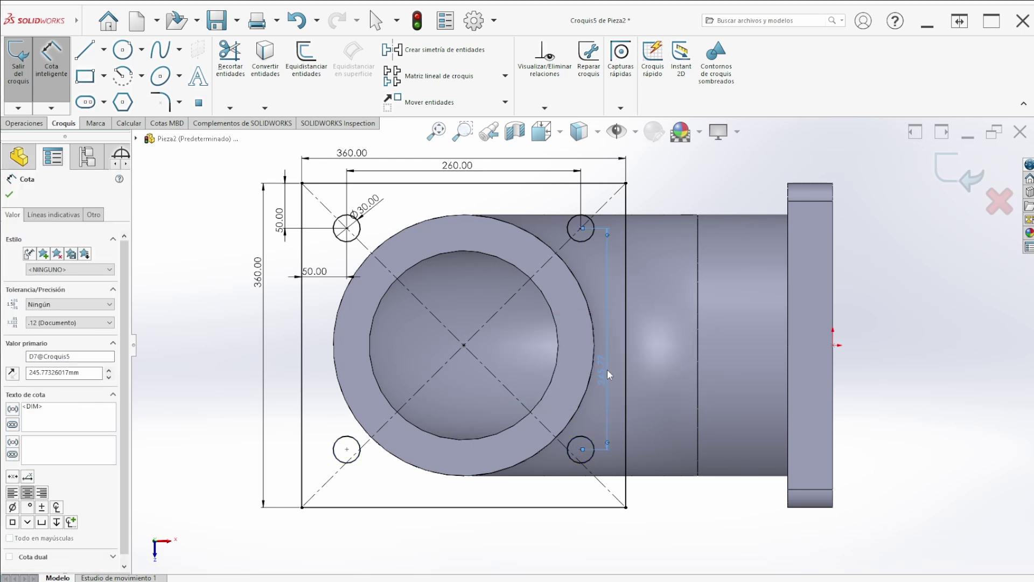
key("Escape")
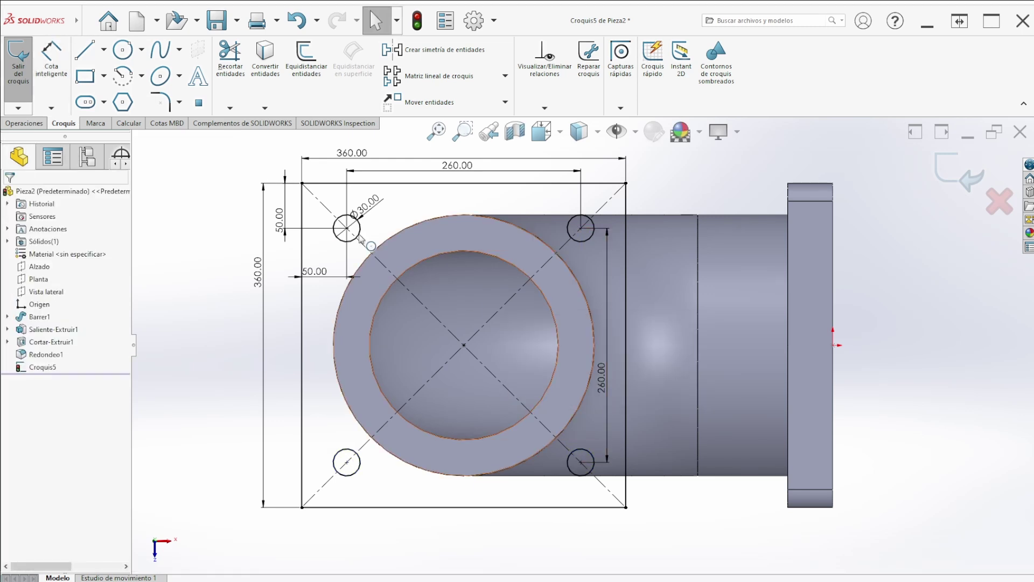
- Extrude the square flange sketch 50 mm in the reversed direction, back along the pipe, merged with the elbow
left_click(9, 64)
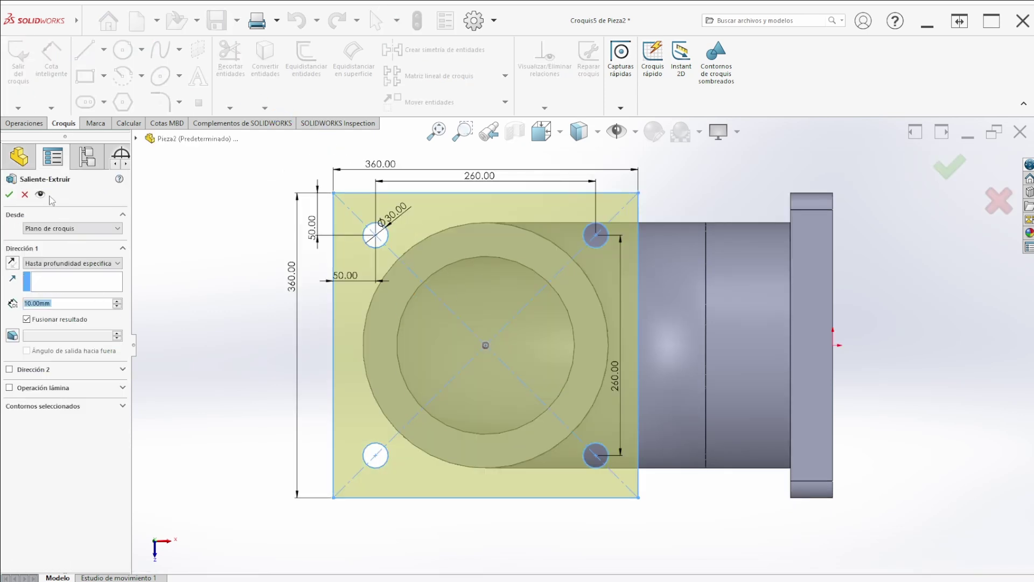
scroll(439, 317, "up", 1)
middle_click_drag(444, 318, 696, 428)
scroll(713, 435, "down", 1)
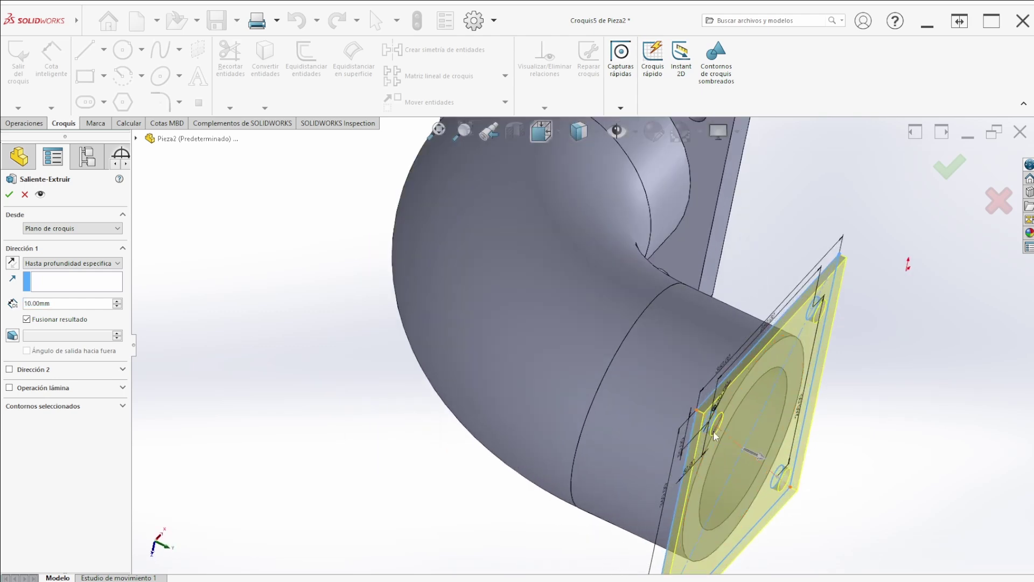
left_click(15, 263)
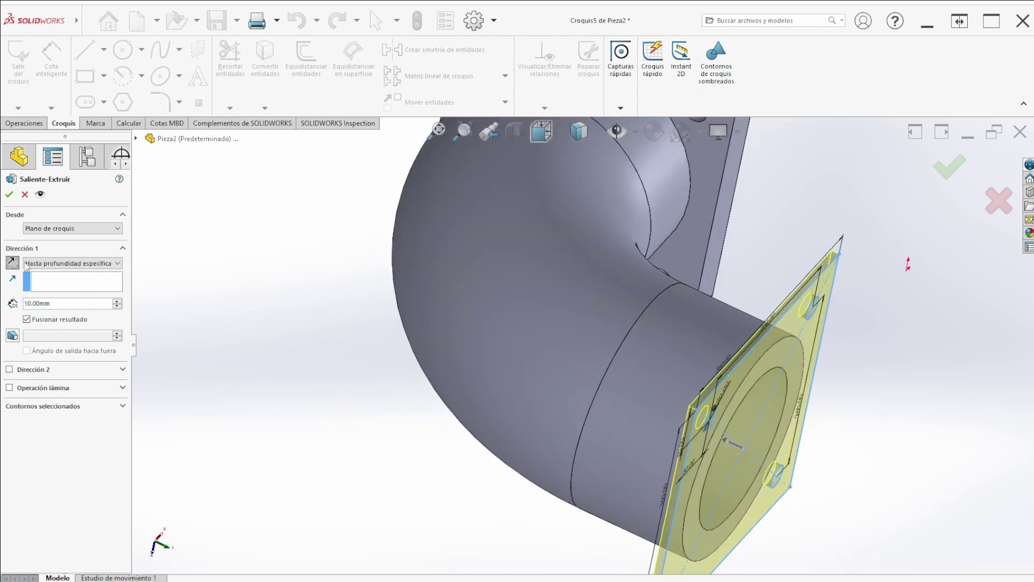
type("50")
key("Return")
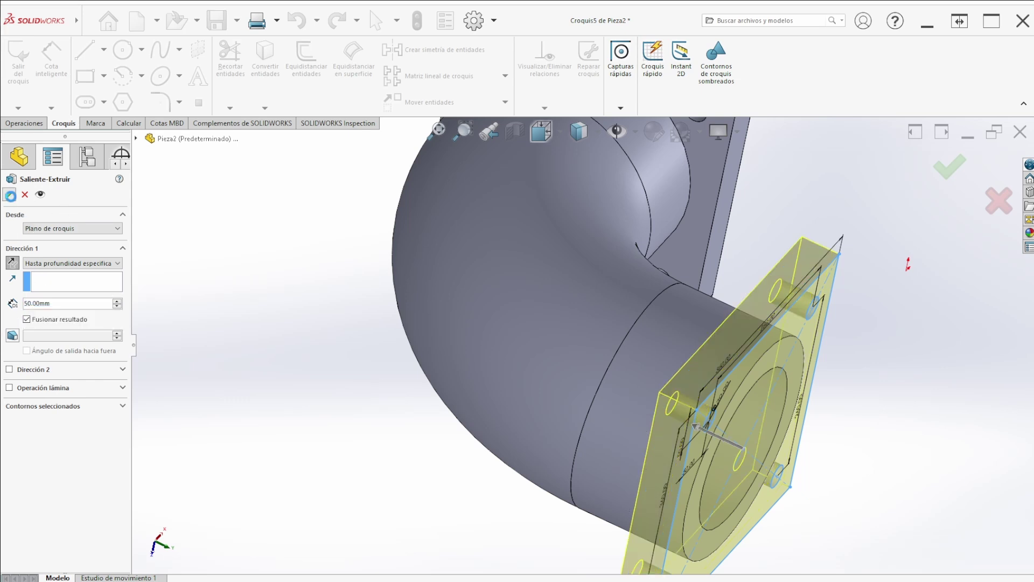
left_click(10, 194)
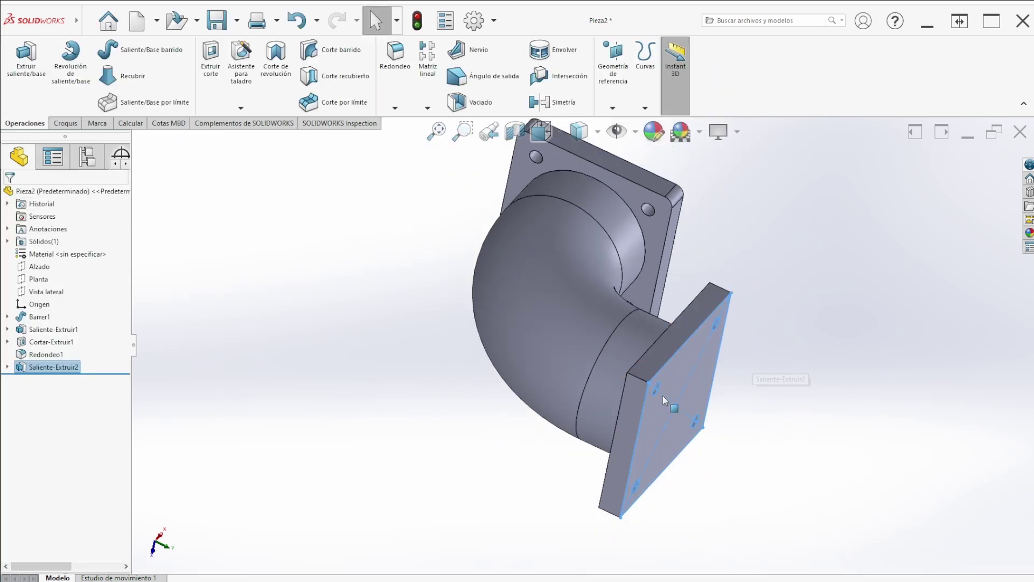
- Start an extruded cut with a new sketch on the outer face of the new square flange
scroll(667, 395, "down", 2)
middle_click_drag(667, 395, 671, 385)
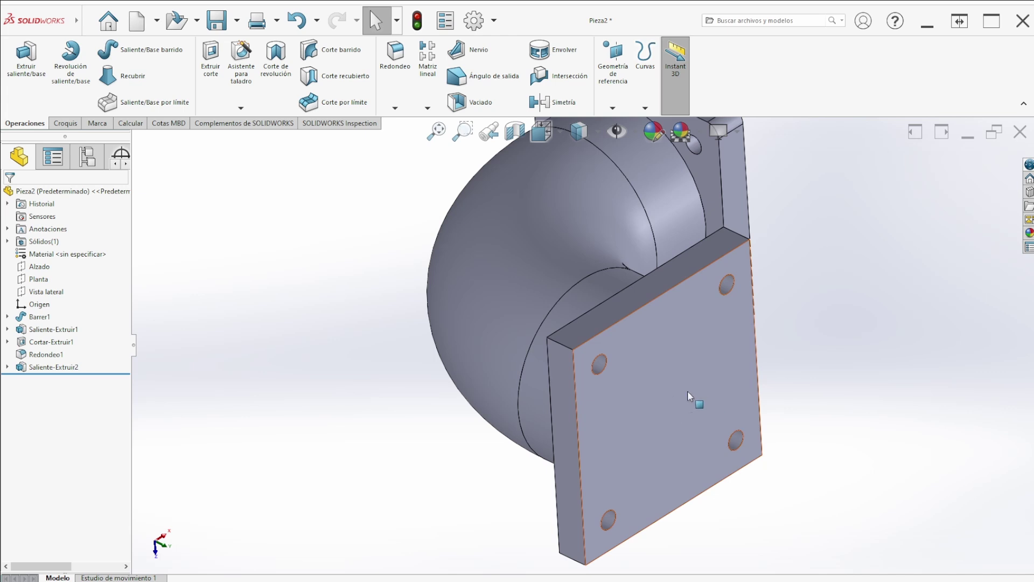
left_click(211, 70)
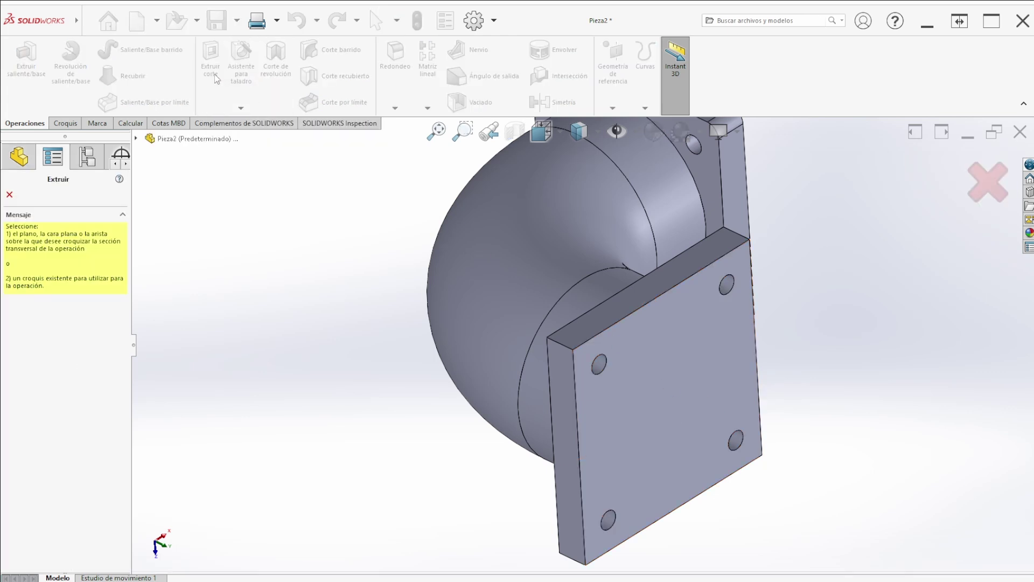
left_click(666, 381)
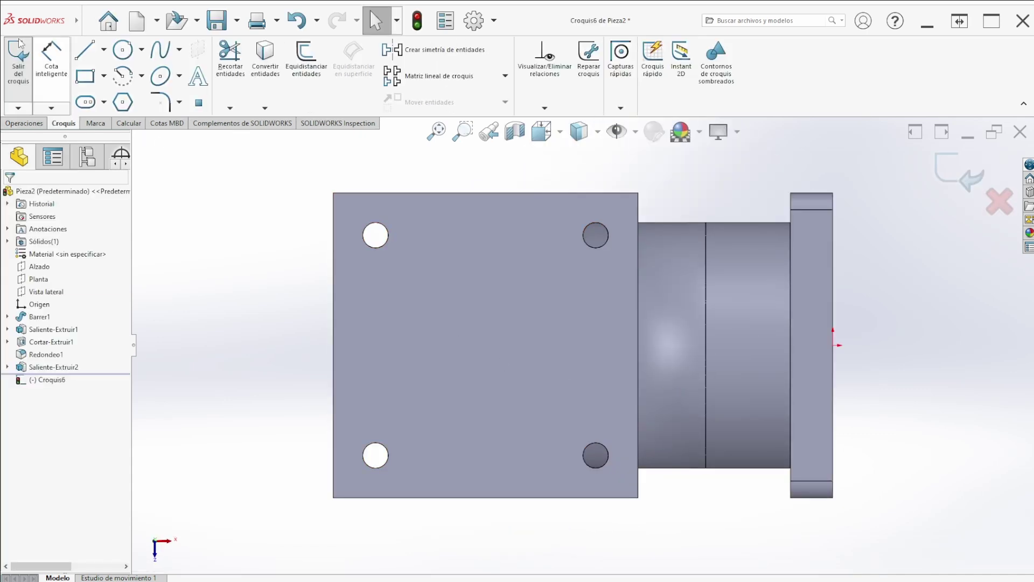
- Sketch a vertical line from the midpoint of the flange's upper edge down past the face's center
left_click(123, 50)
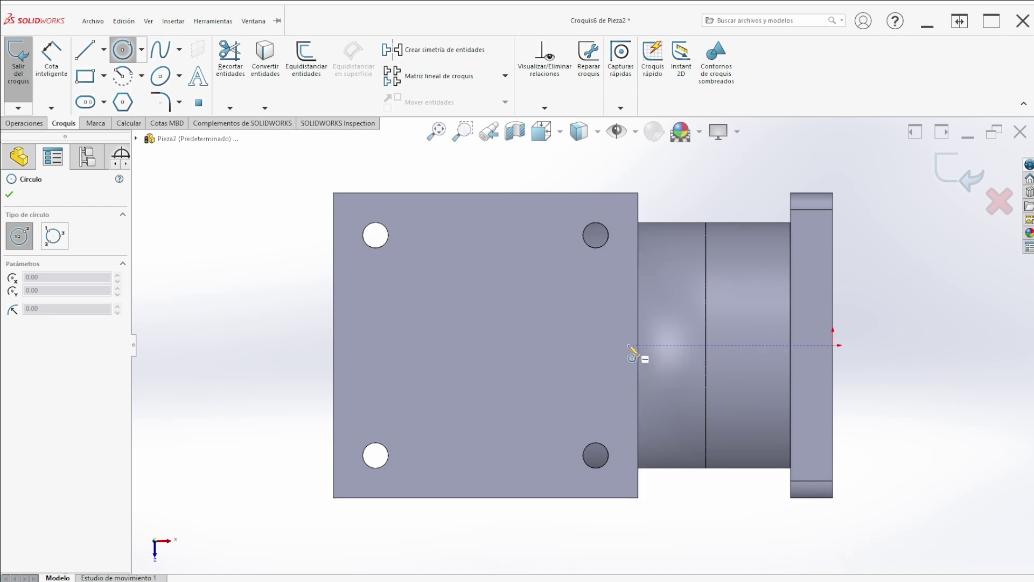
left_click(85, 50)
left_click(485, 193)
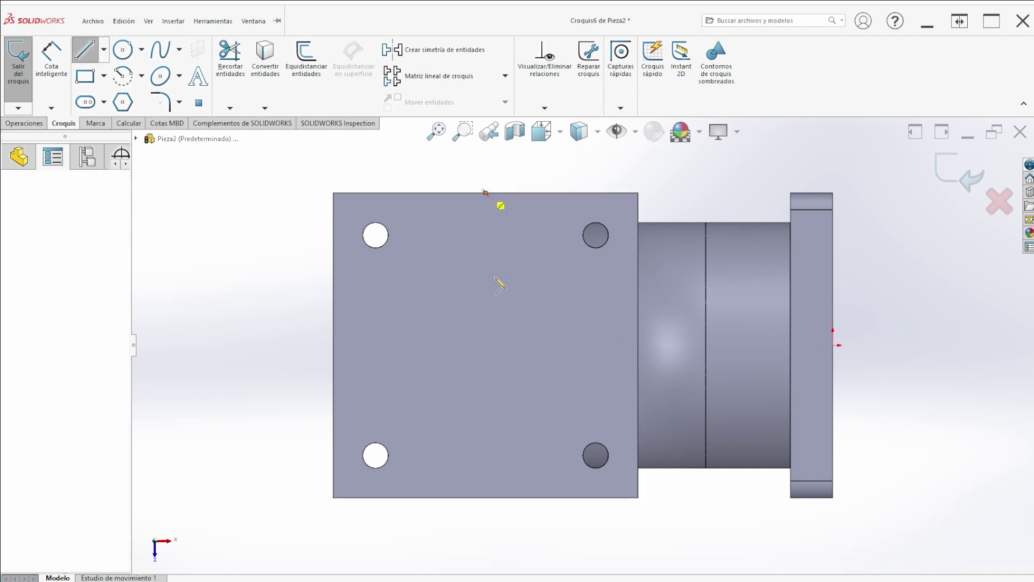
left_click(486, 384)
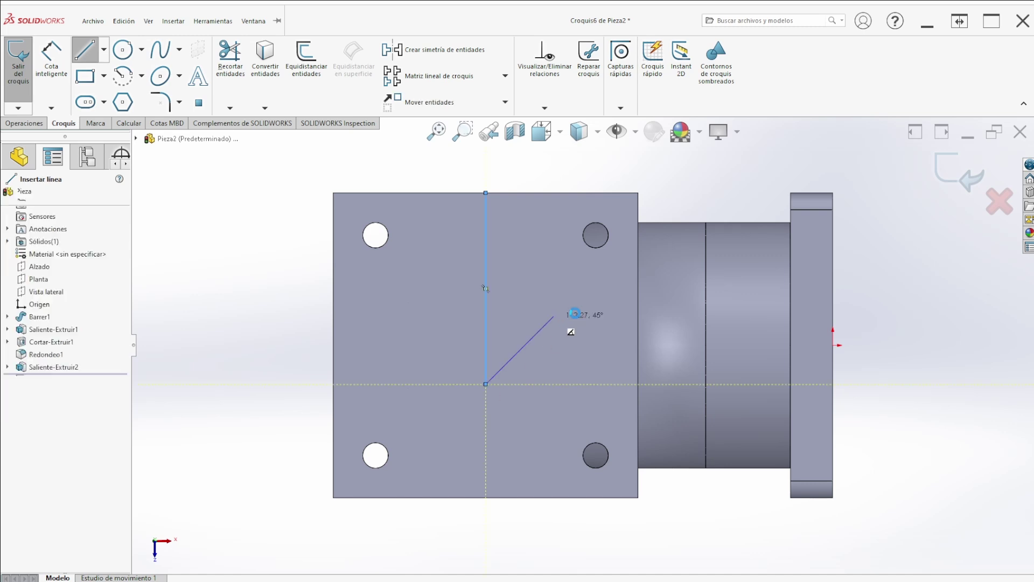
key("Escape")
- Sketch a horizontal line from the midpoint of the flange's right edge to just past the vertical line
left_click(87, 51)
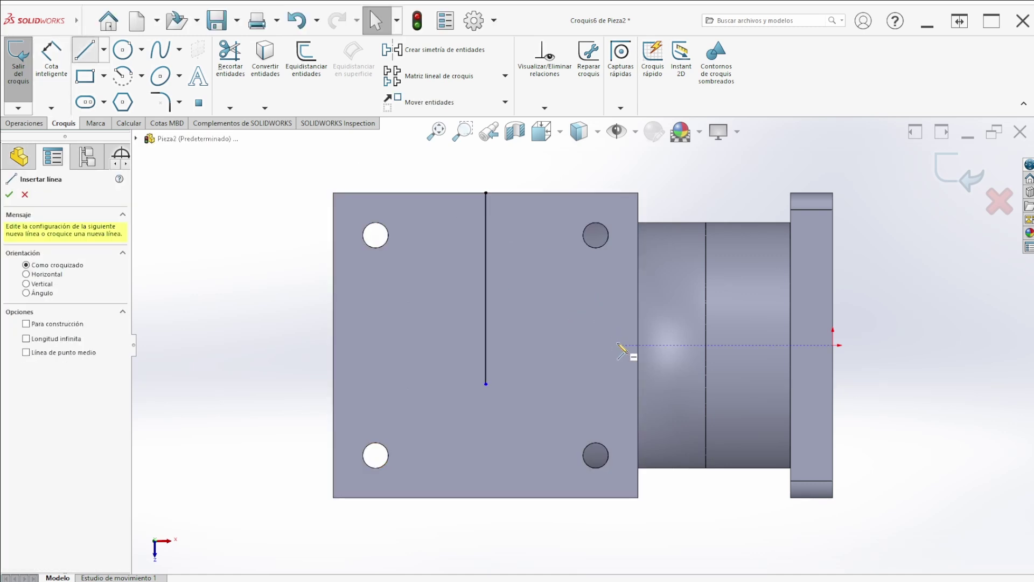
left_click(639, 345)
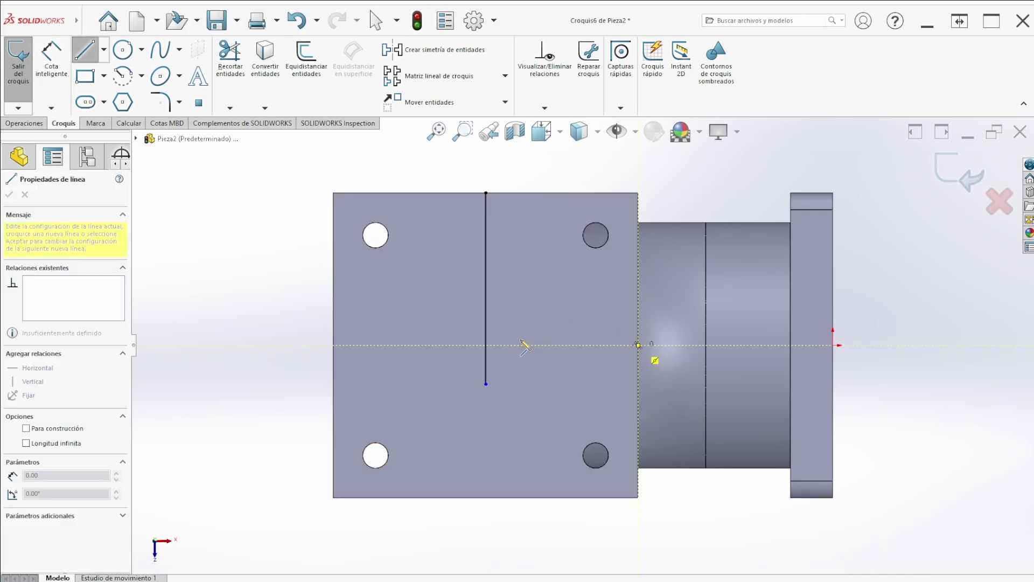
left_click(454, 345)
key("Escape")
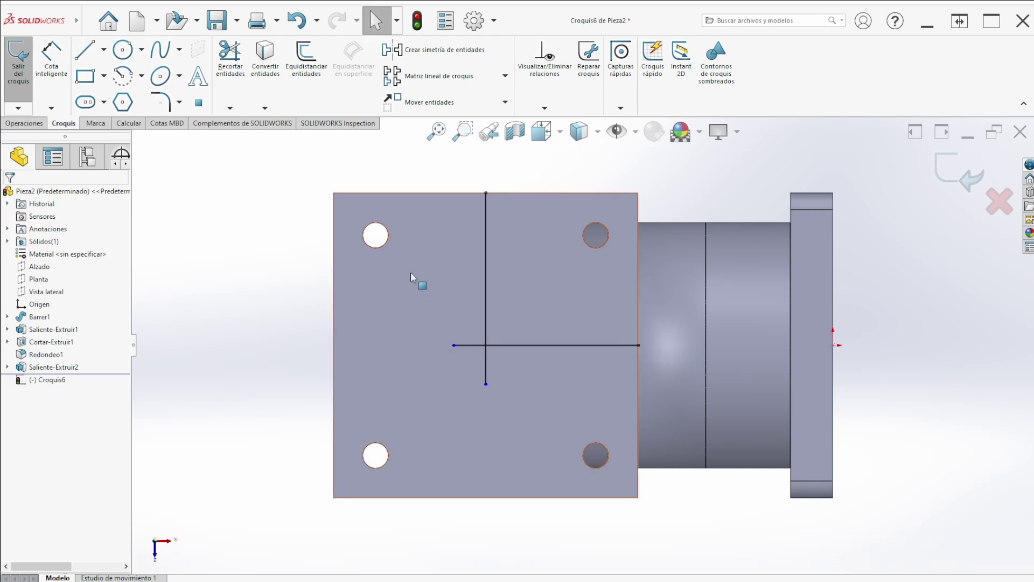
- Trim the overshooting ends of the vertical and horizontal lines back to their intersection at the face's center
left_click(93, 20)
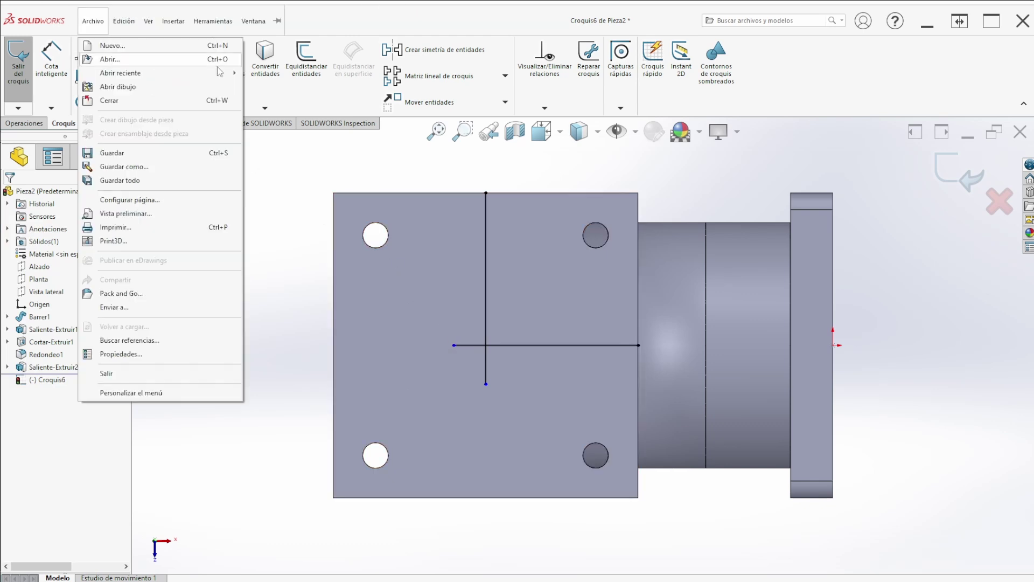
left_click(268, 93)
key("Escape")
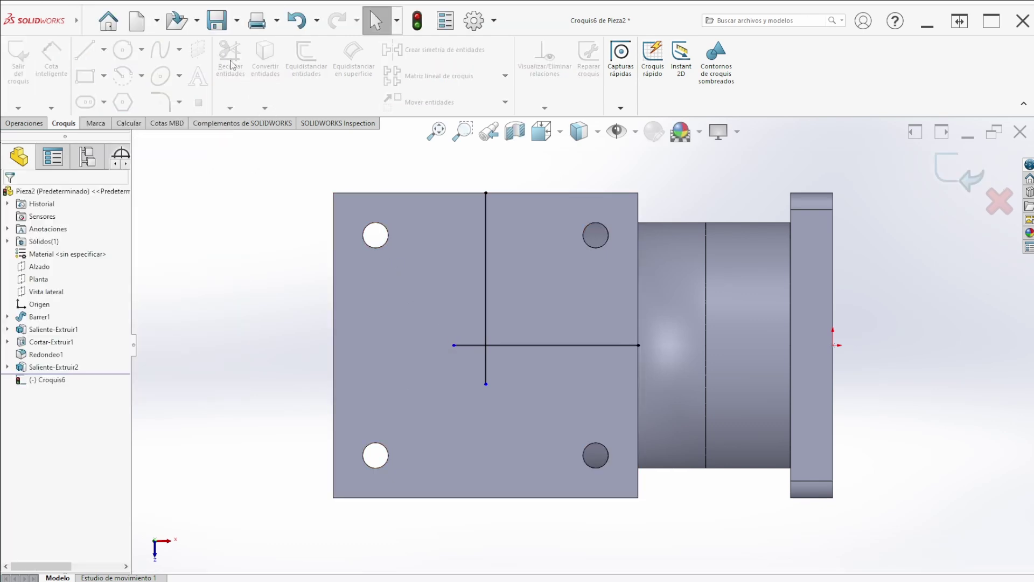
left_click(231, 72)
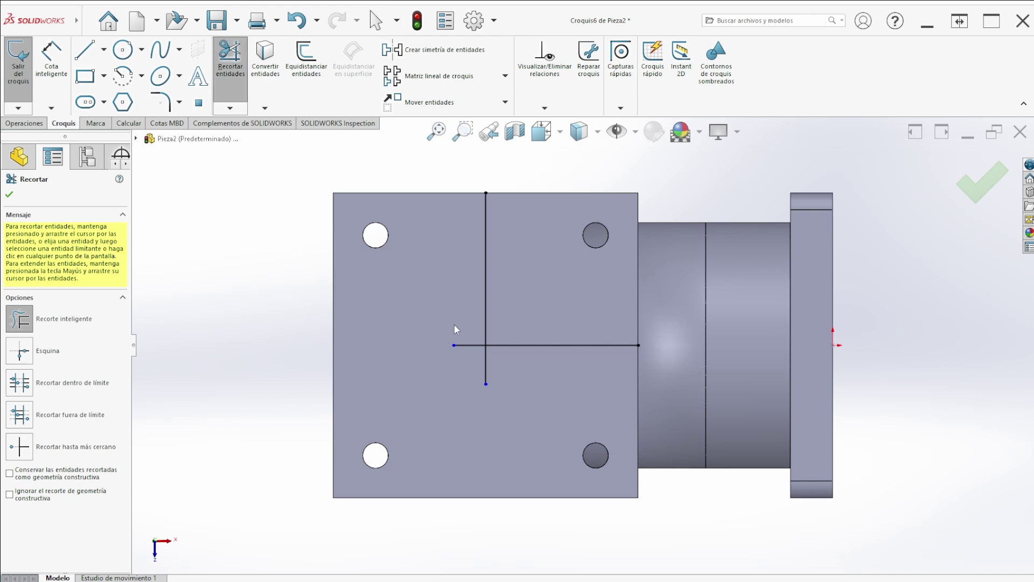
left_click_drag(505, 385, 503, 351)
key("Escape")
- Convert the horizontal and vertical center lines of the flange sketch to construction geometry
right_click(505, 346)
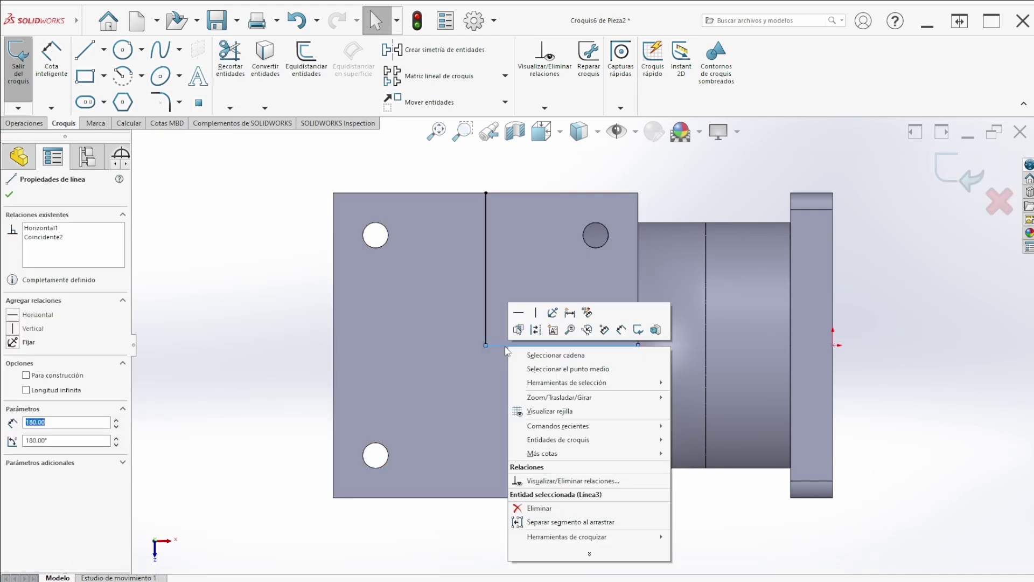
left_click(536, 329)
key("Escape")
right_click(486, 304)
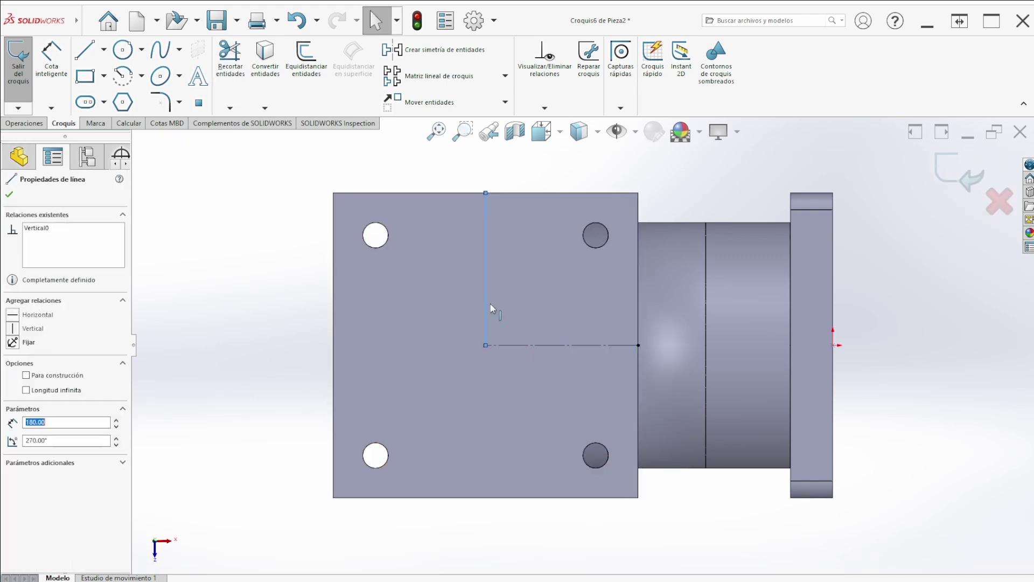
key("Escape")
left_click(486, 295)
right_click(490, 295)
left_click(532, 272)
- Add a Fix relation to the horizontal construction line
right_click(533, 343)
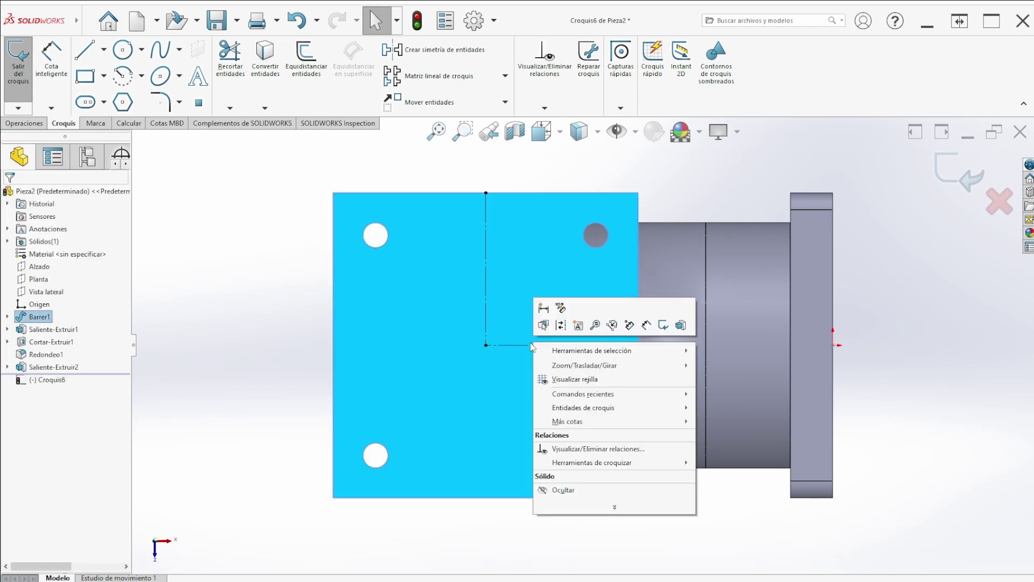
left_click(529, 344)
right_click(531, 345)
left_click(580, 309)
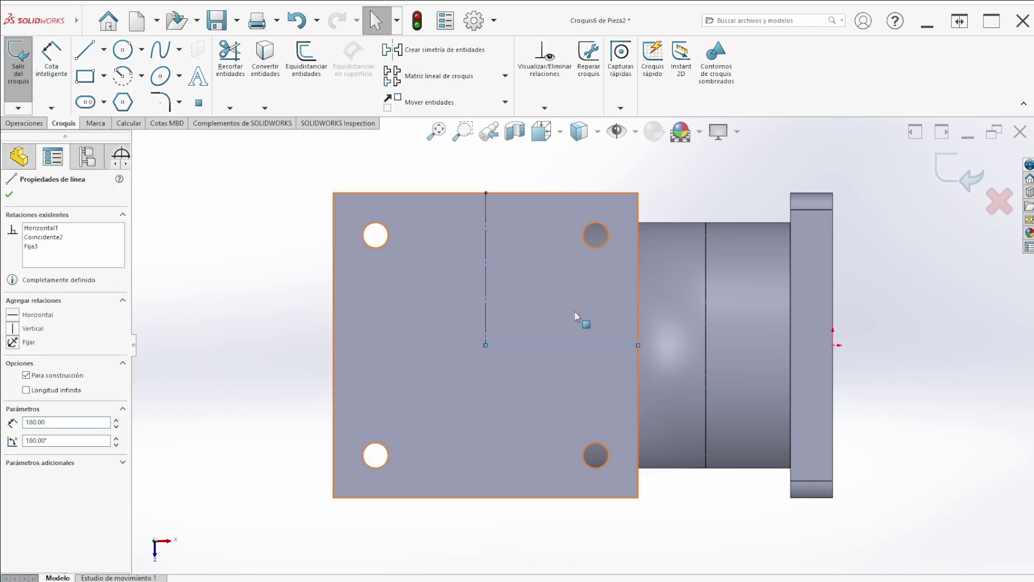
- Sketch a circle about 149 mm in diameter centered where the two construction lines meet
left_click(123, 49)
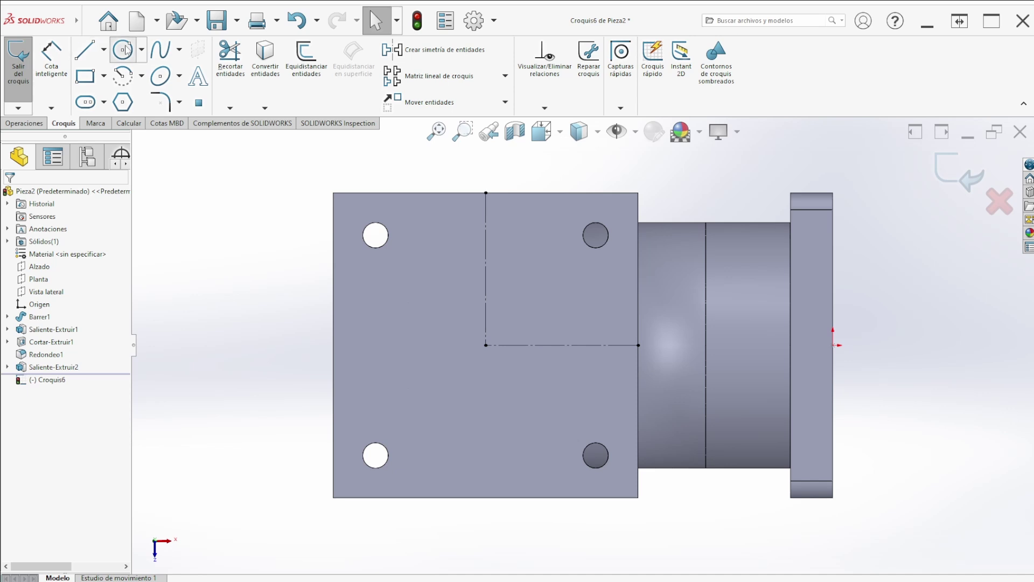
left_click(485, 345)
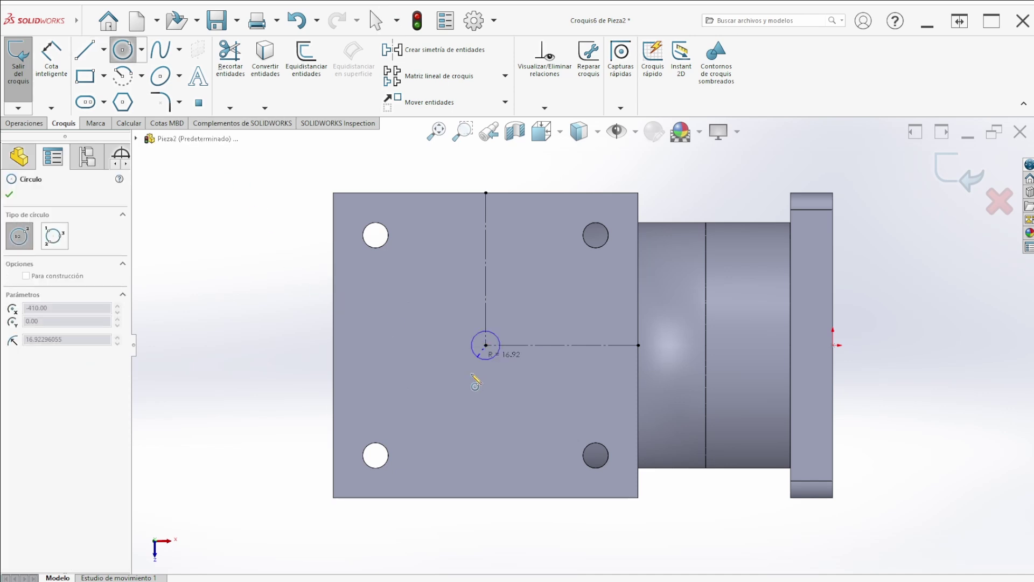
left_click(473, 408)
key("Escape")
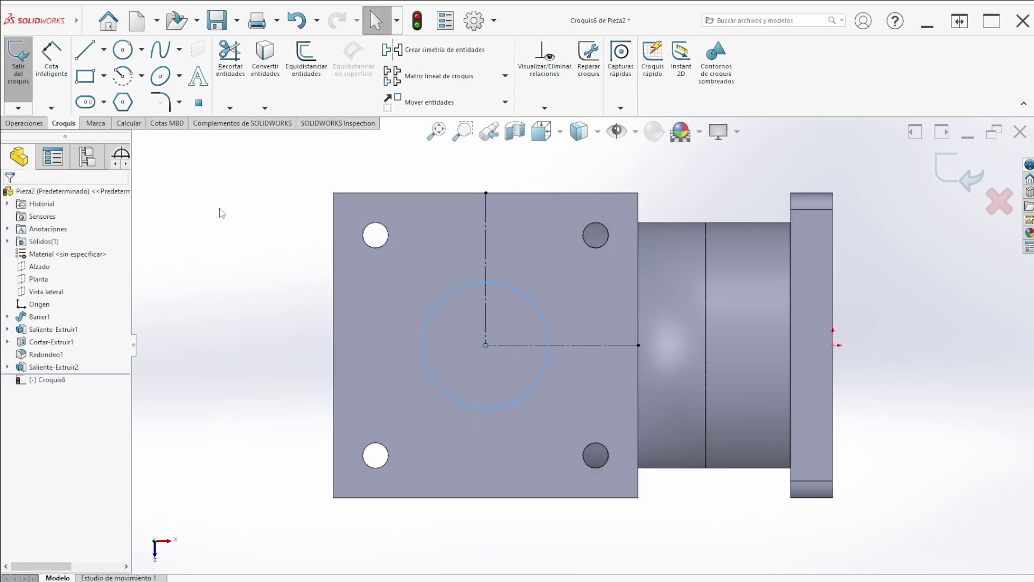
- Dimension the center circle's diameter and set it to 210 mm
left_click(51, 59)
left_click(404, 348)
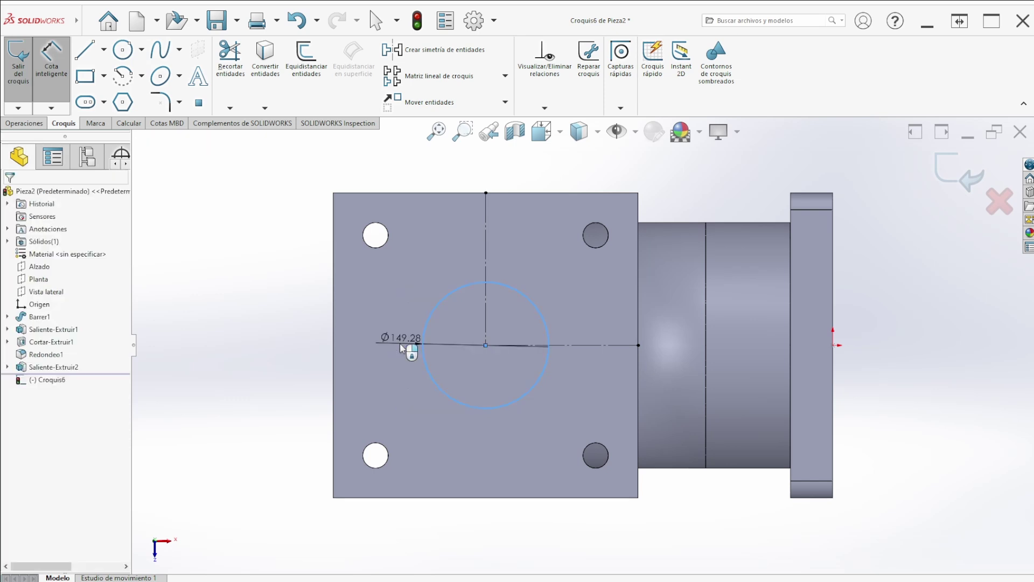
left_click(403, 347)
key("Return")
key("Escape")
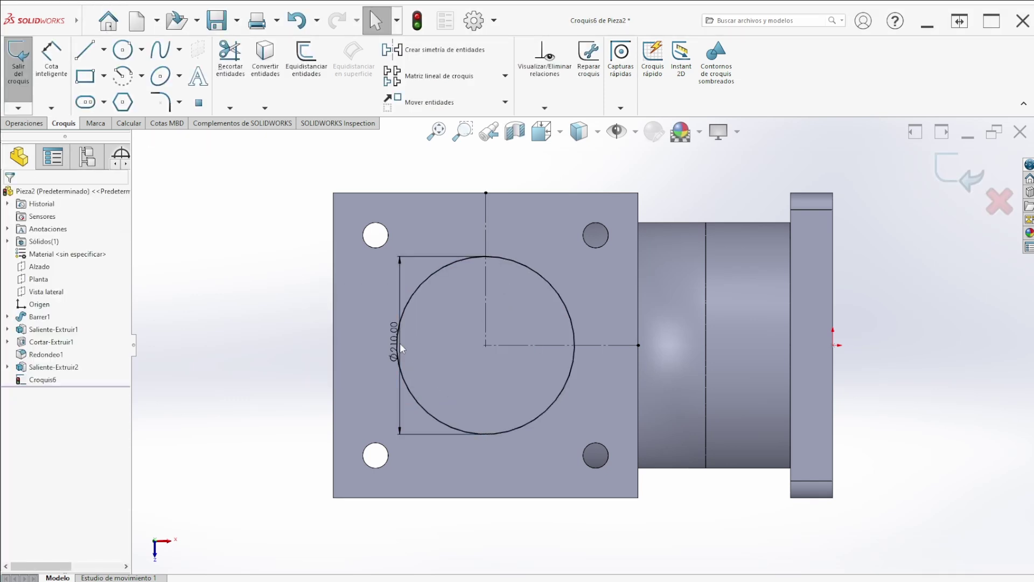
- Exit the sketch and cut the 210 mm circle 50 mm deep through the second flange
left_click(16, 73)
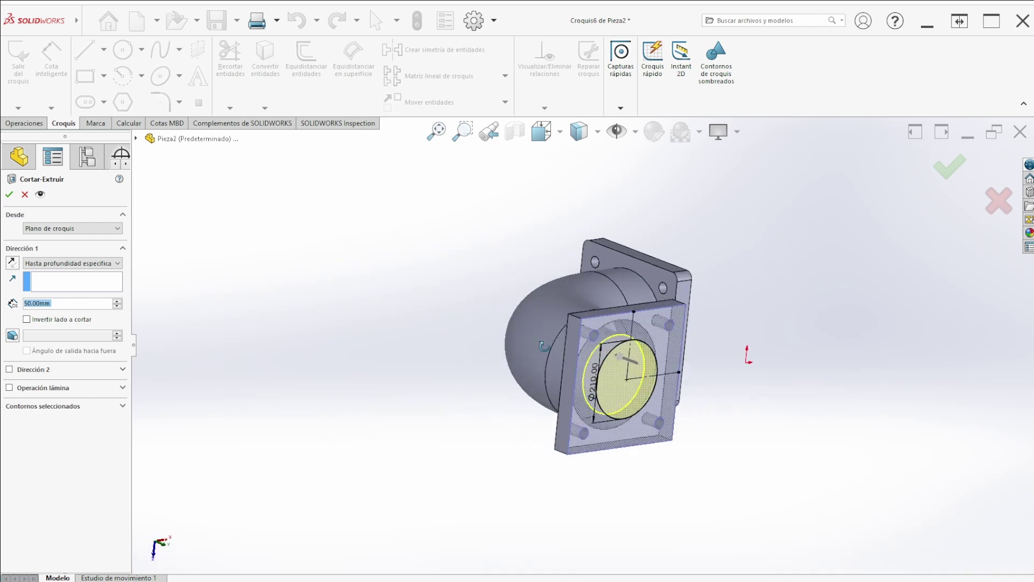
scroll(678, 389, "down", 5)
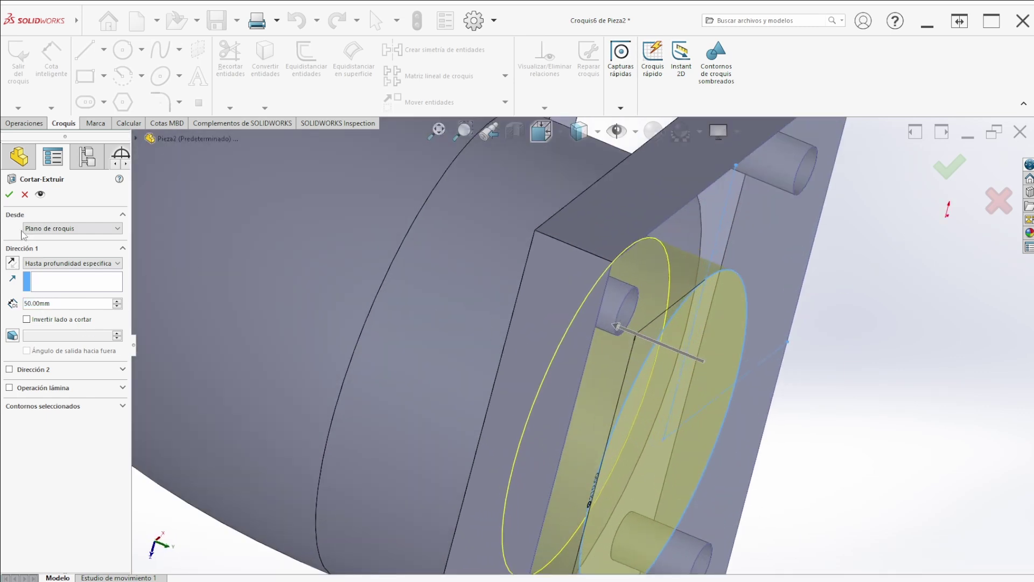
left_click(10, 194)
- Start another extruded cut with a new sketch on the outer face of the second flange
scroll(625, 293, "up", 5)
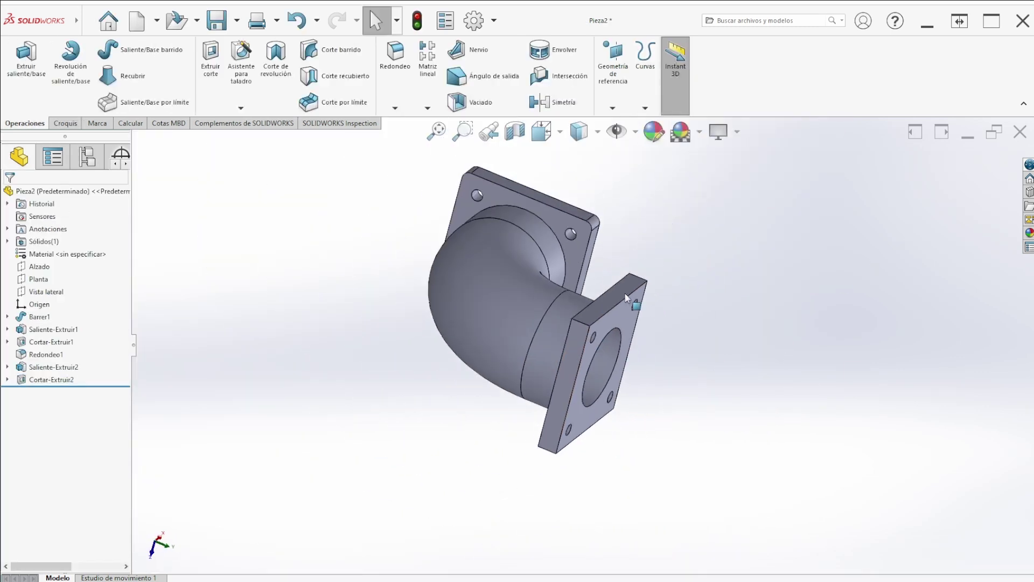
middle_click_drag(564, 342, 595, 307)
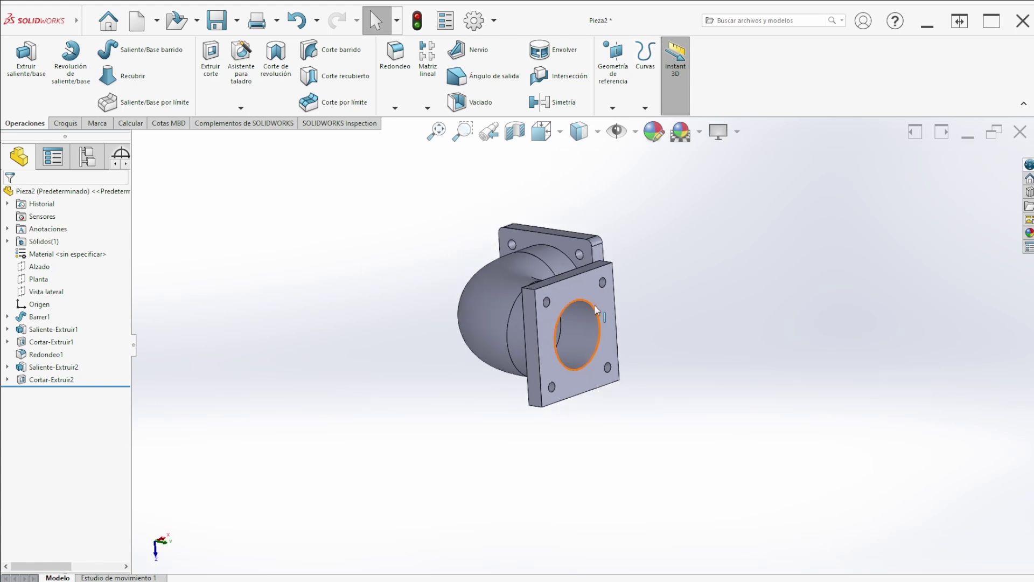
scroll(593, 297, "down", 3)
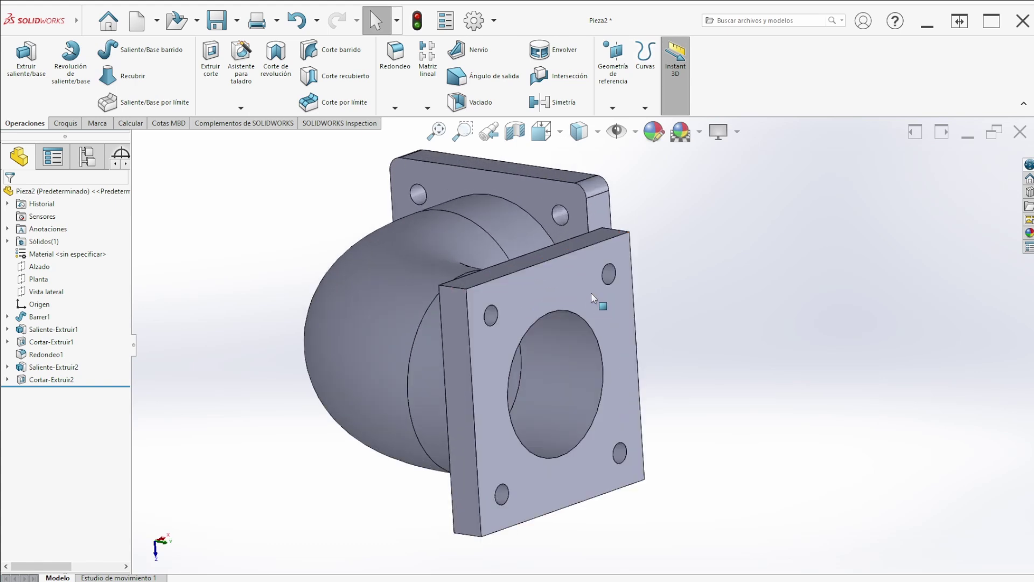
left_click(212, 61)
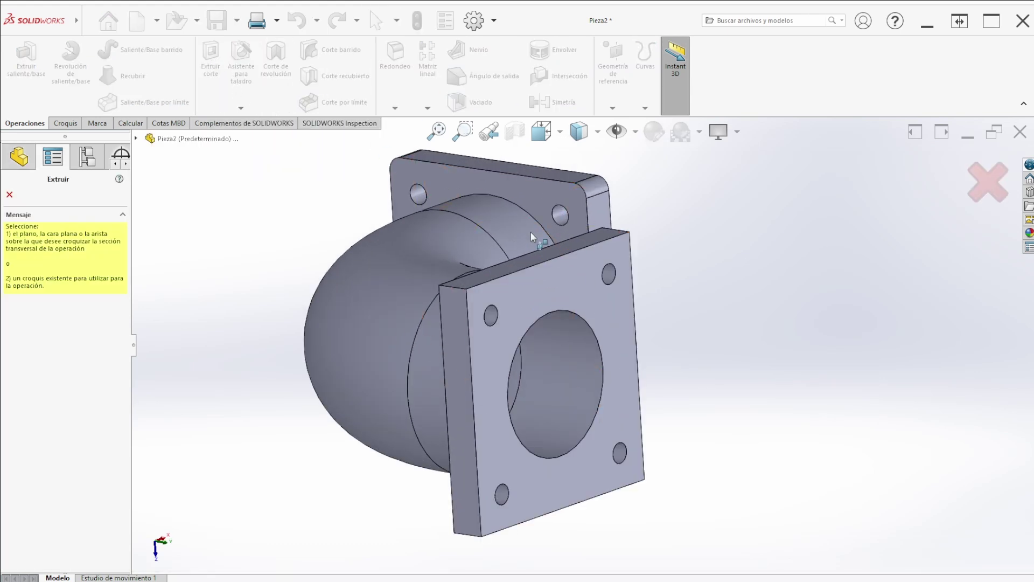
left_click(572, 282)
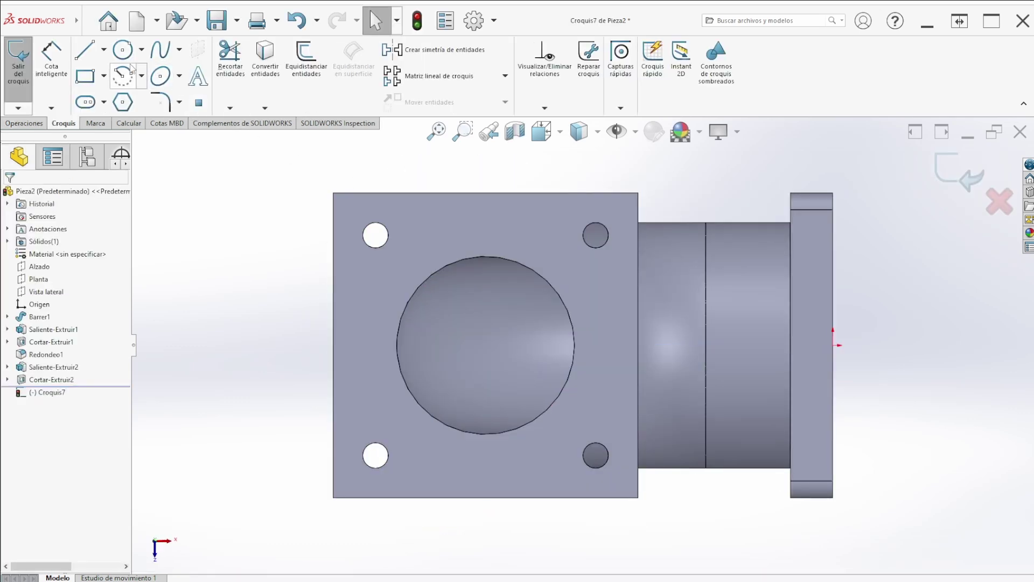
- Sketch a circle about 53 mm in diameter or slightly larger, centered on each of the flange's four corner bolt holes
left_click(122, 49)
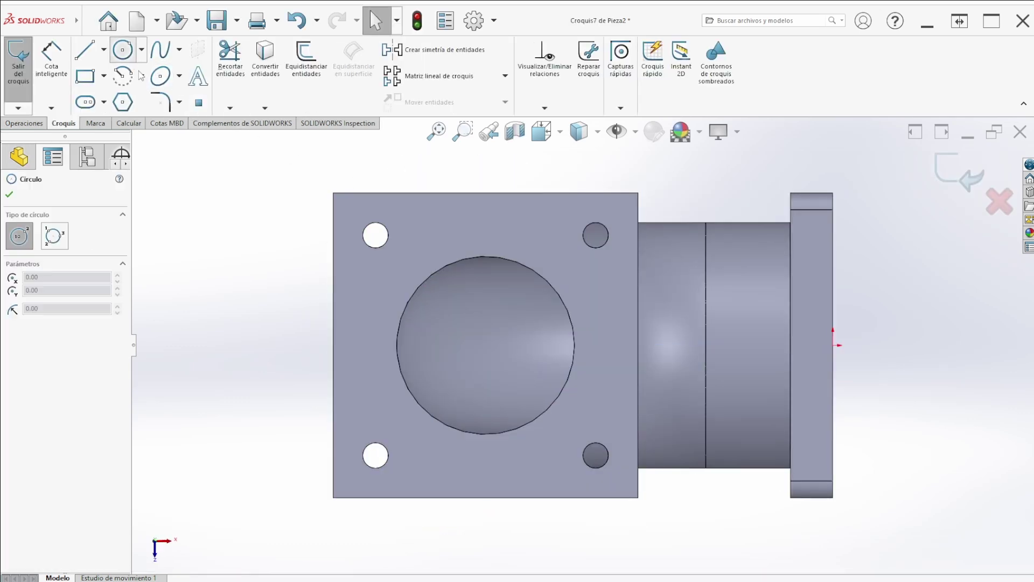
left_click(376, 236)
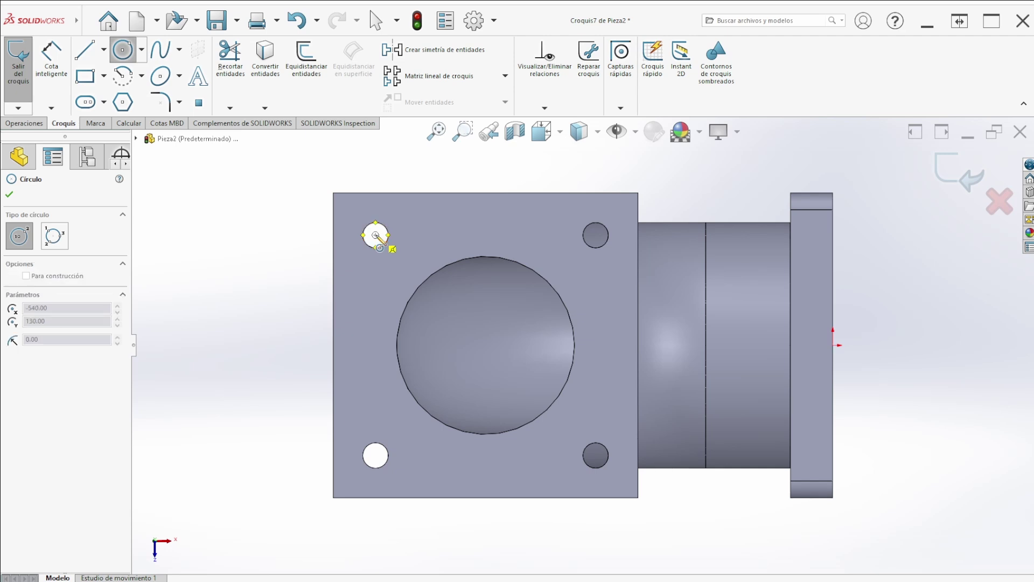
left_click(393, 249)
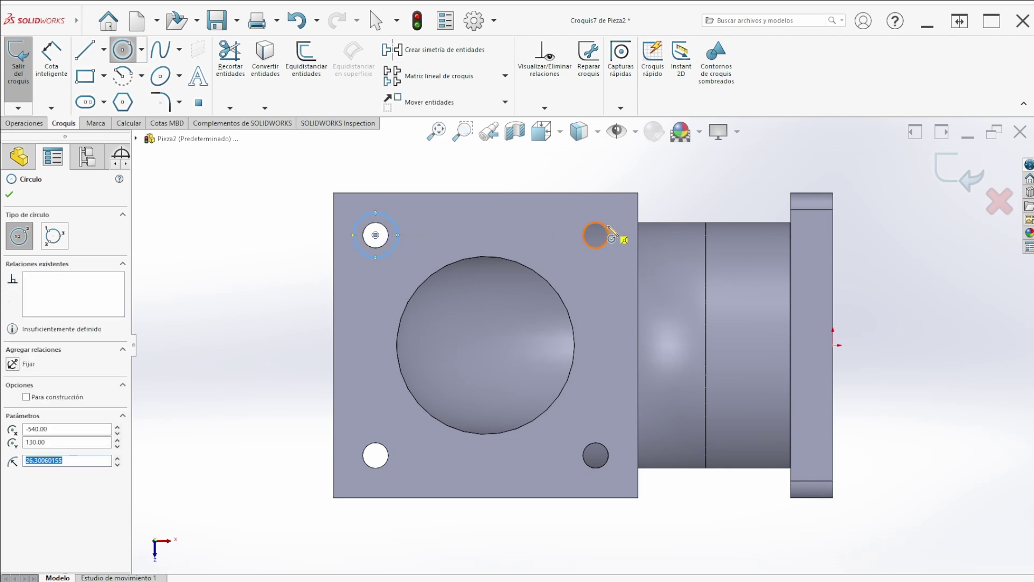
key("Escape")
left_click(104, 50)
left_click(122, 50)
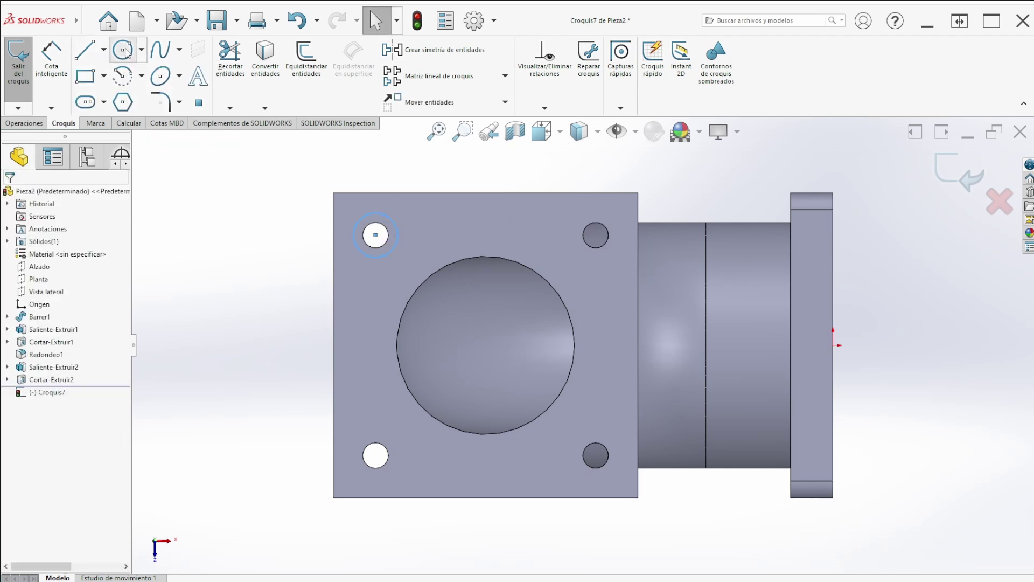
left_click(596, 235)
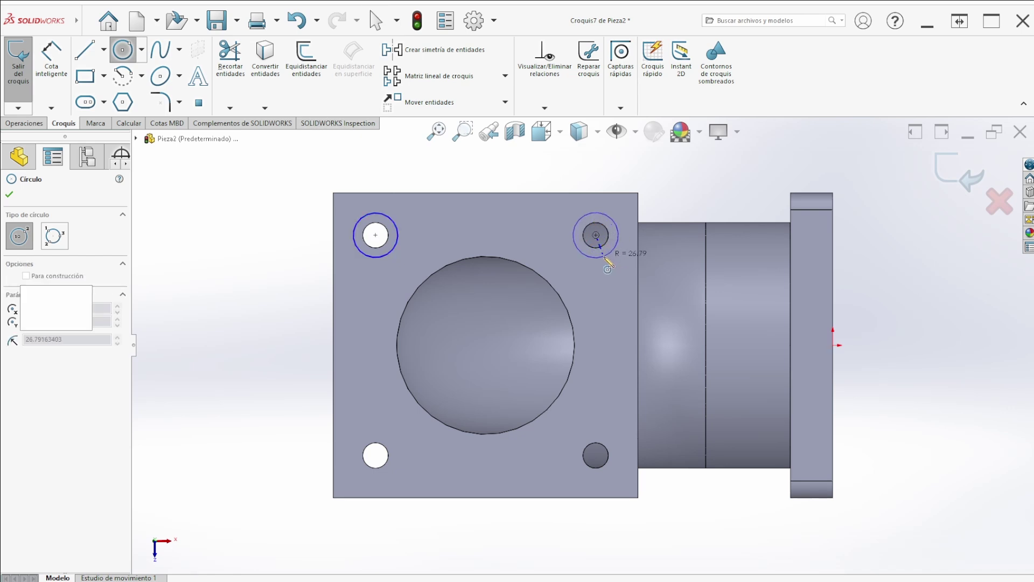
left_click(617, 238)
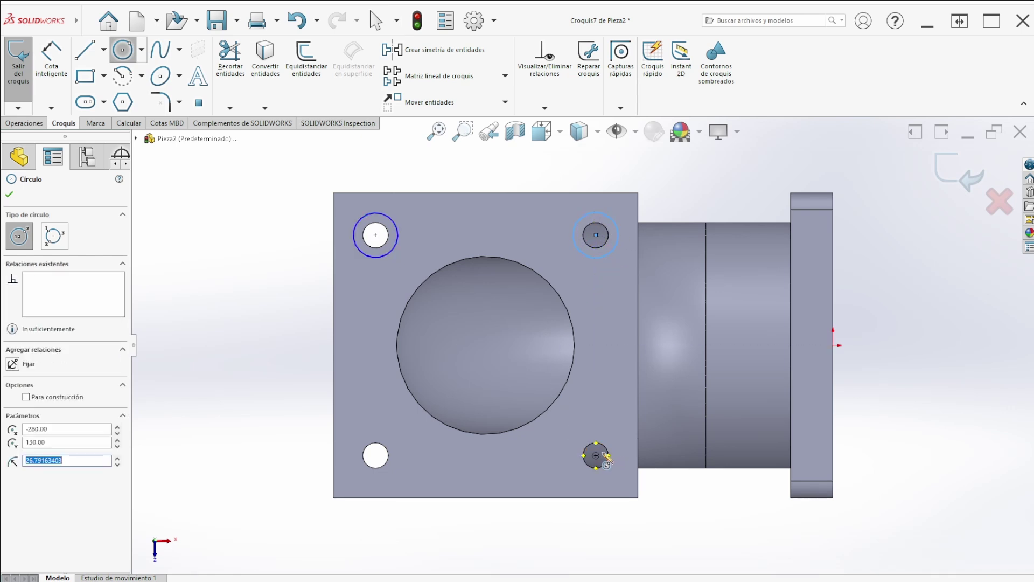
left_click(596, 455)
left_click(617, 457)
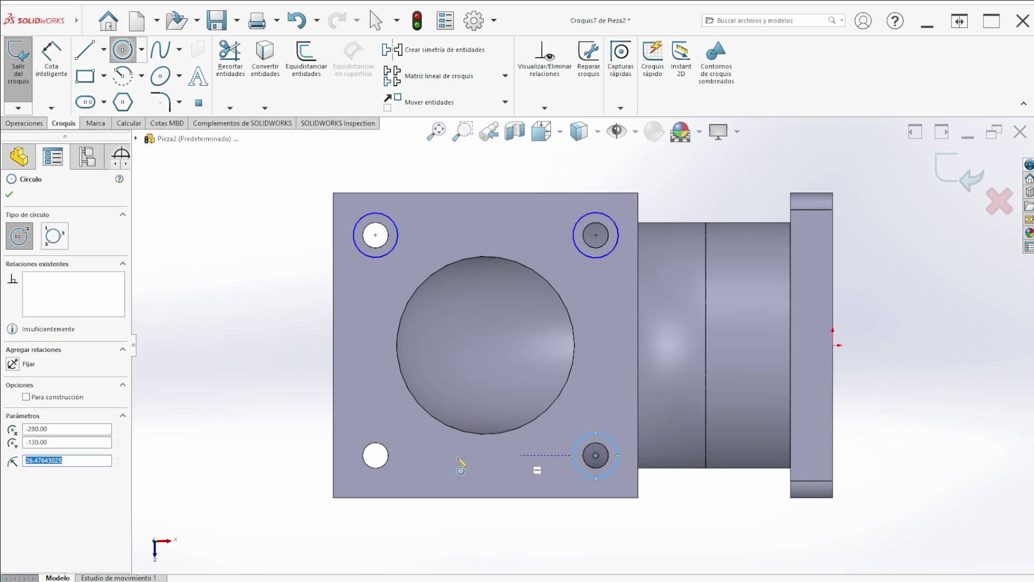
left_click(375, 455)
left_click(401, 457)
key("Escape")
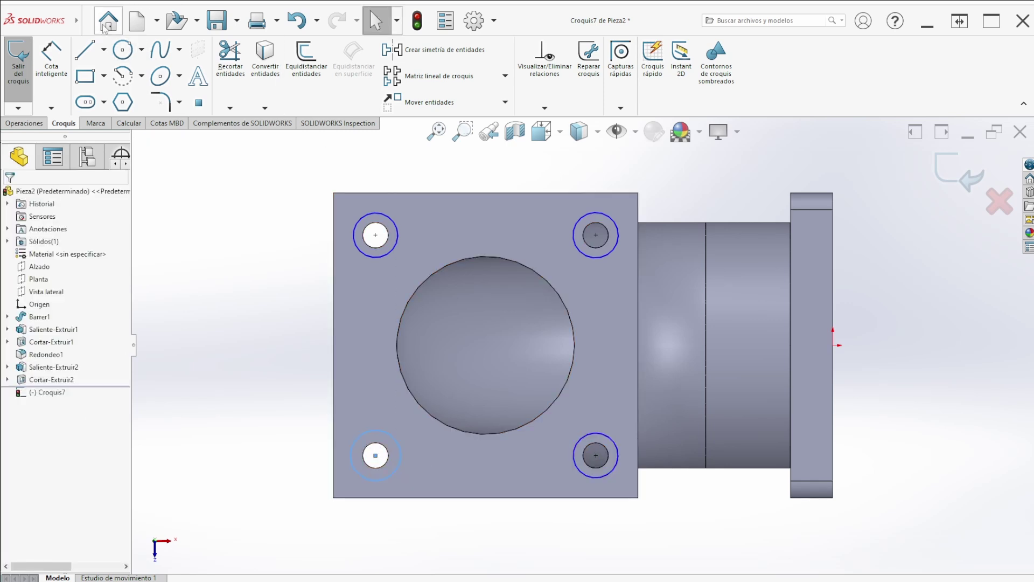
- Dimension the circle around the upper-left bolt hole with a diameter of 60 mm
left_click(46, 74)
left_click(392, 223)
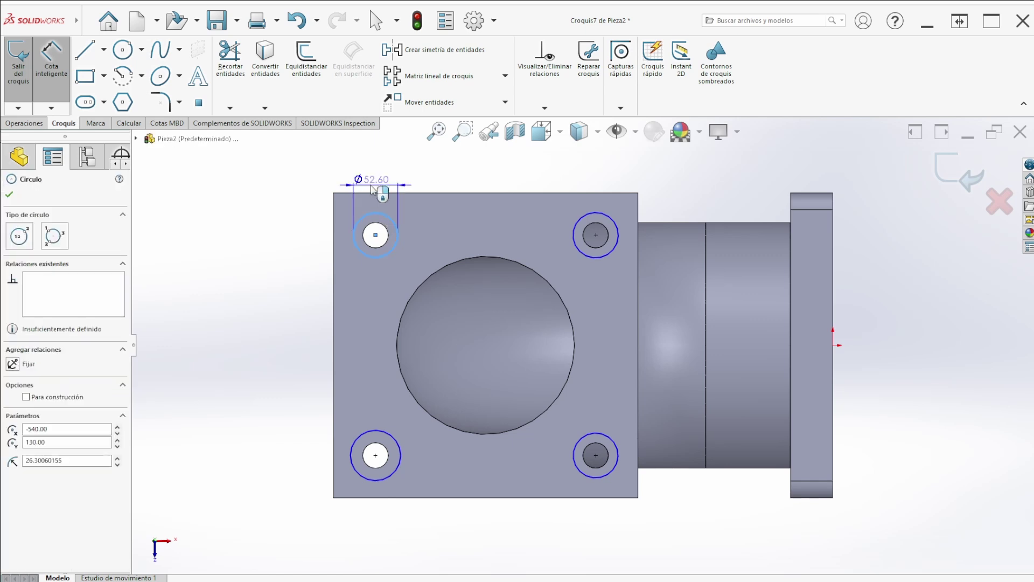
left_click(371, 179)
type("60")
key("Return")
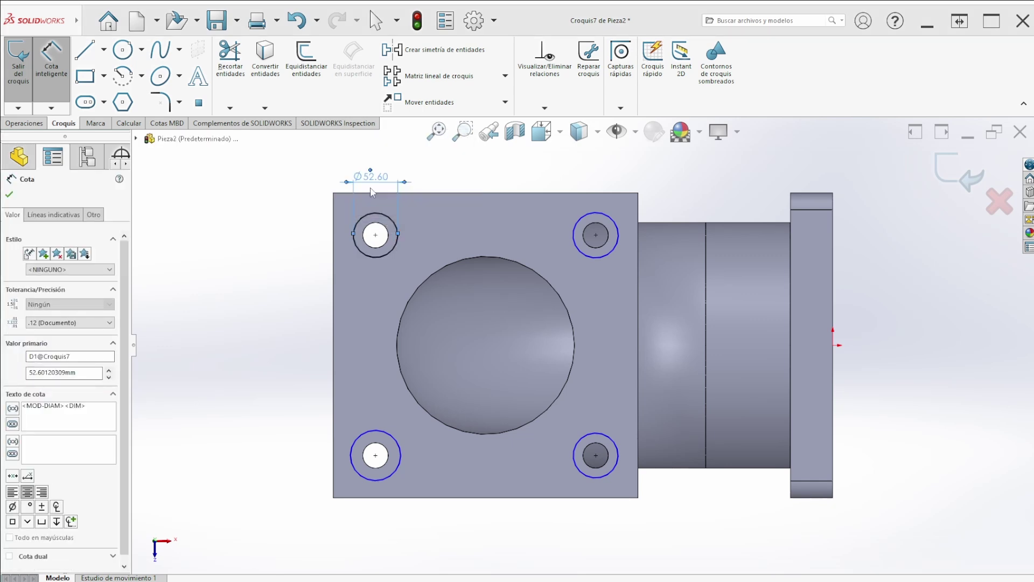
key("Escape")
- Apply an Equal relation to all four circles around the bolt holes
left_click(582, 217)
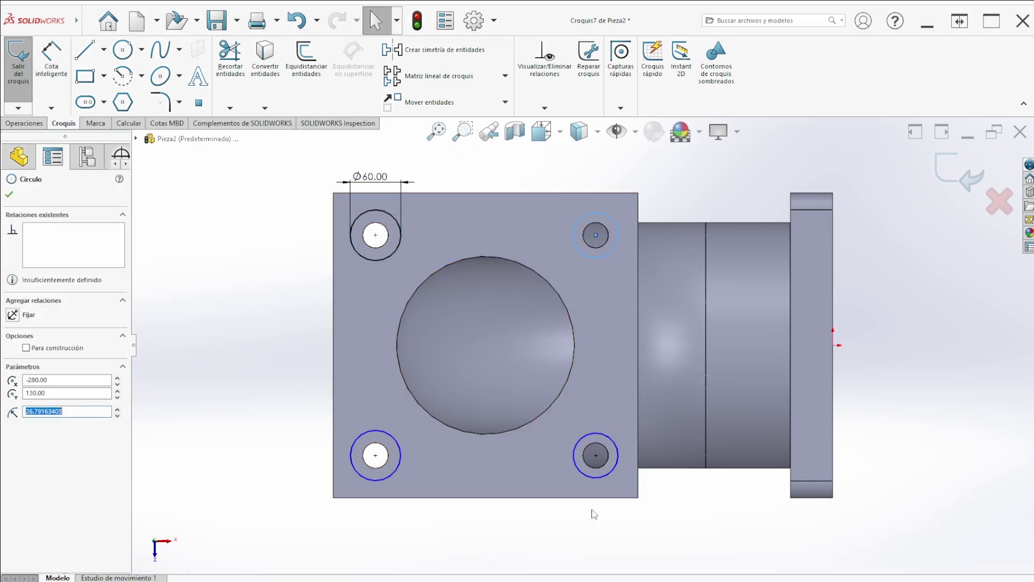
left_click(601, 434, "ctrl")
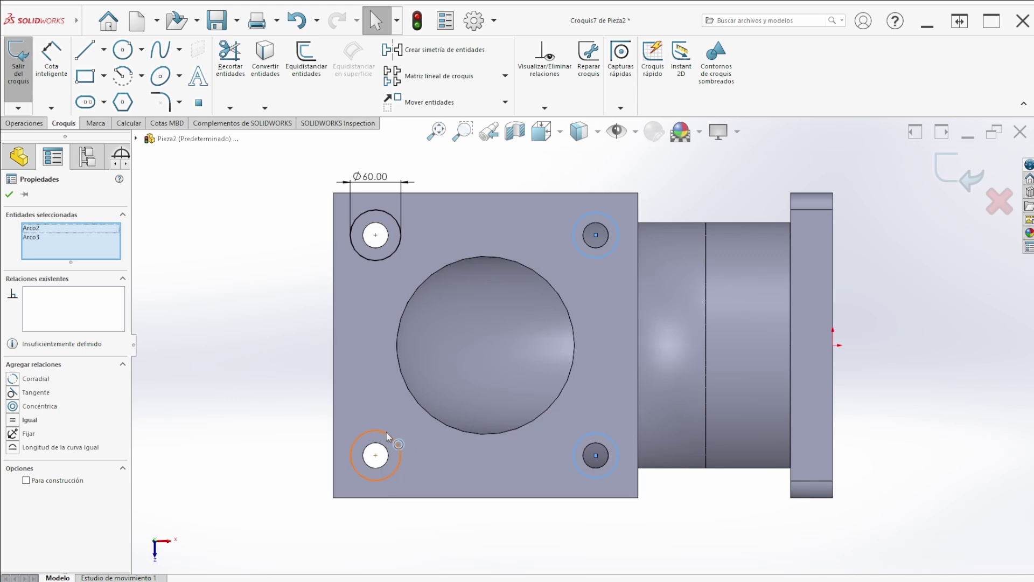
left_click(383, 436, "ctrl")
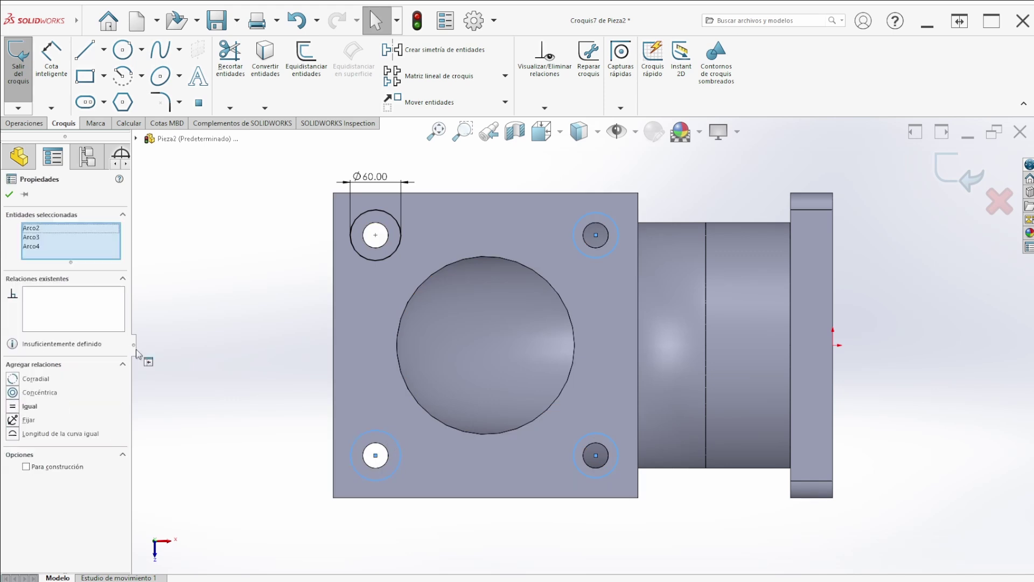
left_click(385, 258, "ctrl")
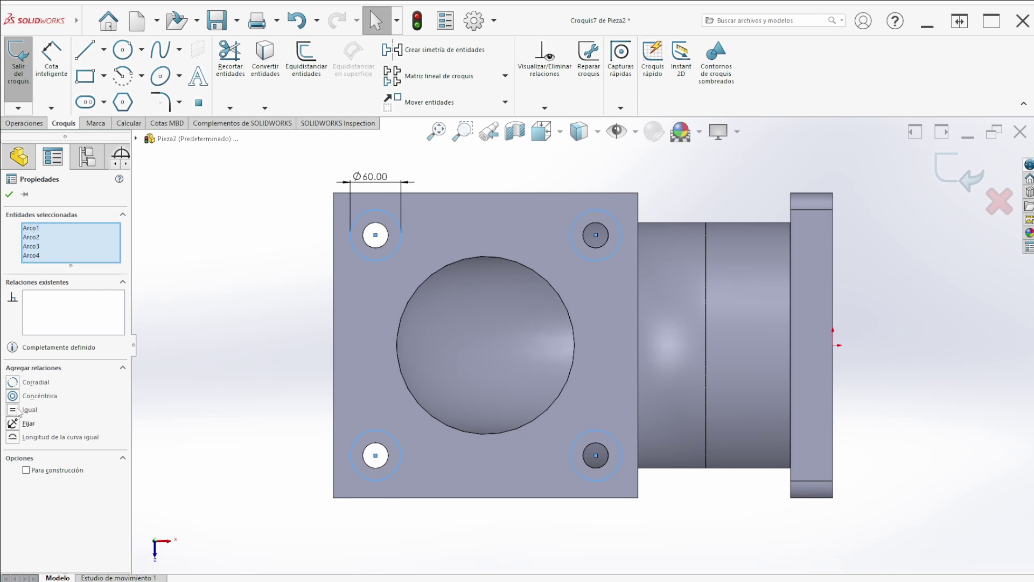
left_click(13, 410)
left_click(257, 216)
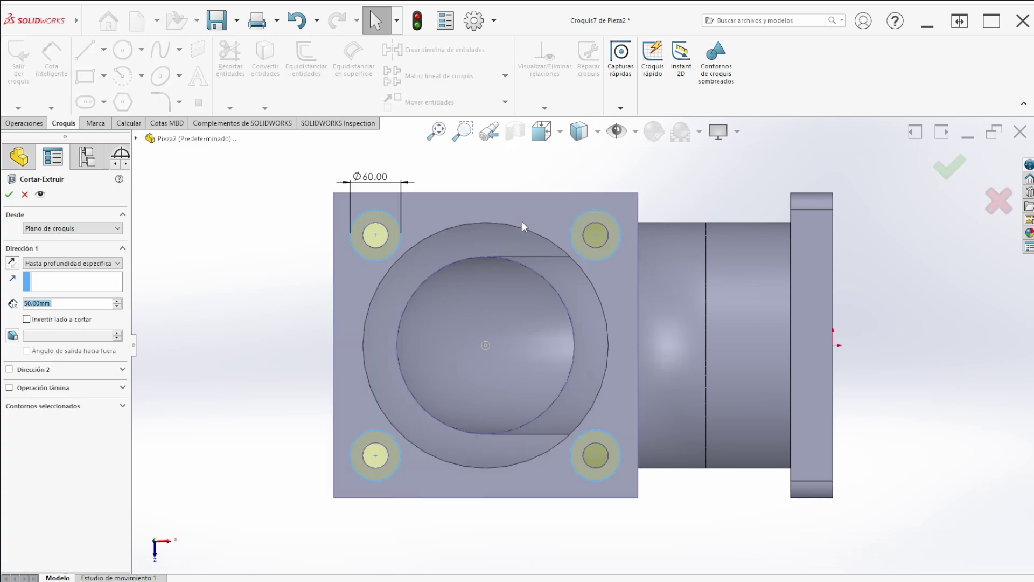
- Cut the four 60 mm circles 10 mm deep into the second flange to form the counterbores around its bolt holes
double_click(49, 302)
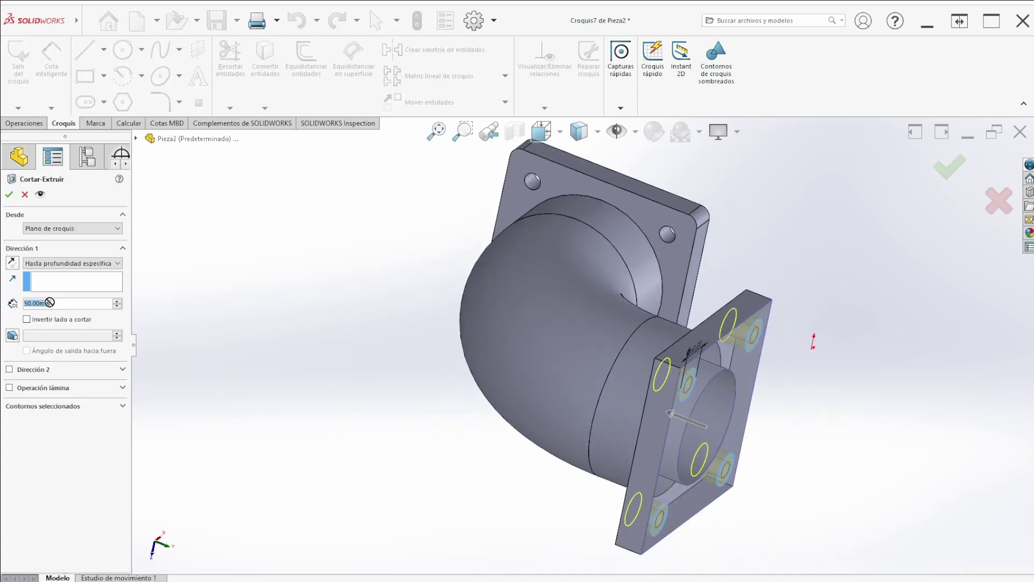
type("10")
key("Return")
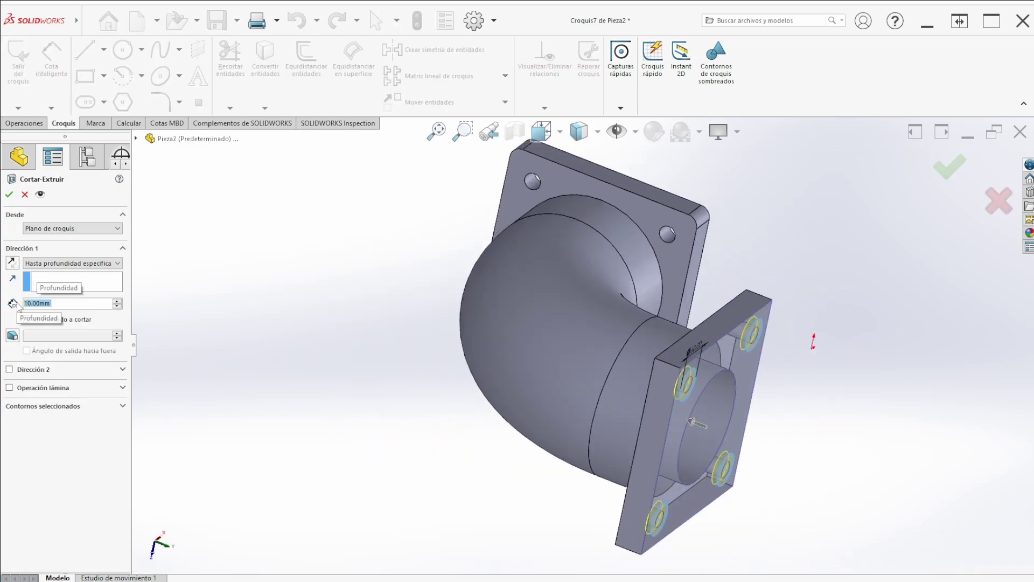
scroll(770, 377, "down", 3)
middle_click_drag(770, 377, 717, 257)
scroll(716, 257, "down", 2)
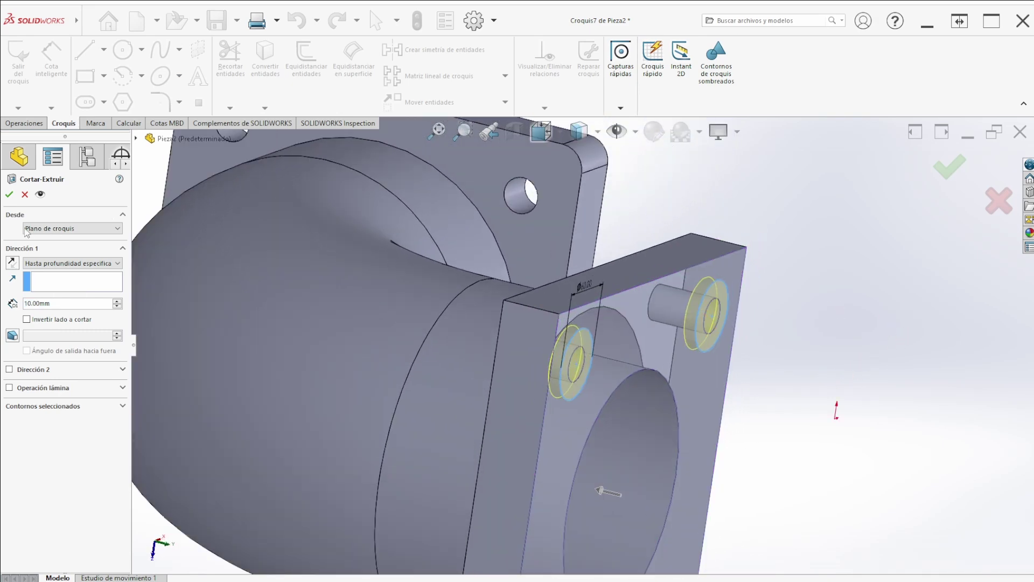
left_click(9, 195)
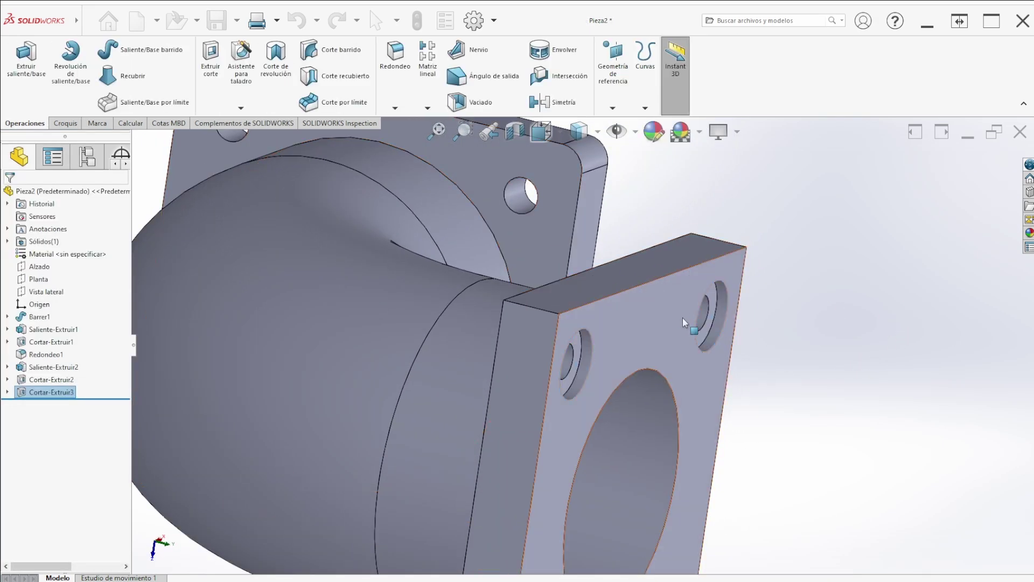
- Fillet the four corner edges of the second square flange with a symmetric 20 mm radius
scroll(711, 296, "up", 4)
middle_click_drag(647, 429, 597, 411)
scroll(596, 410, "down", 4)
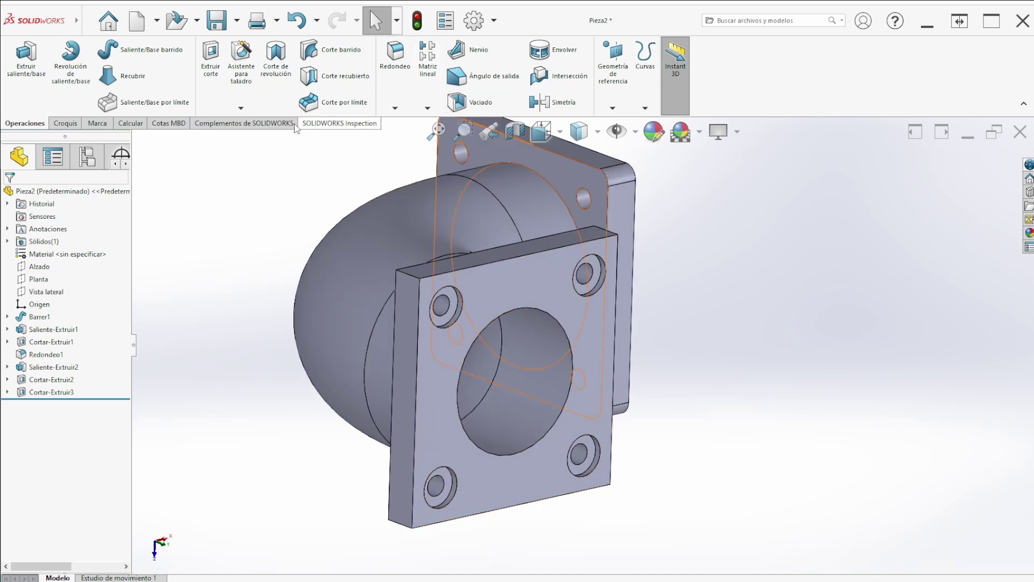
left_click(395, 66)
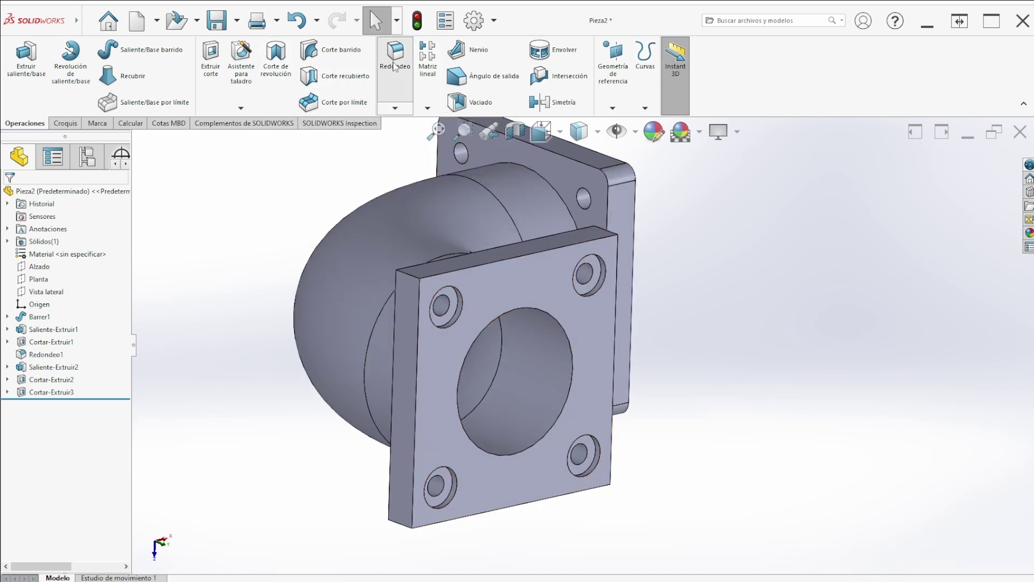
left_click(413, 279)
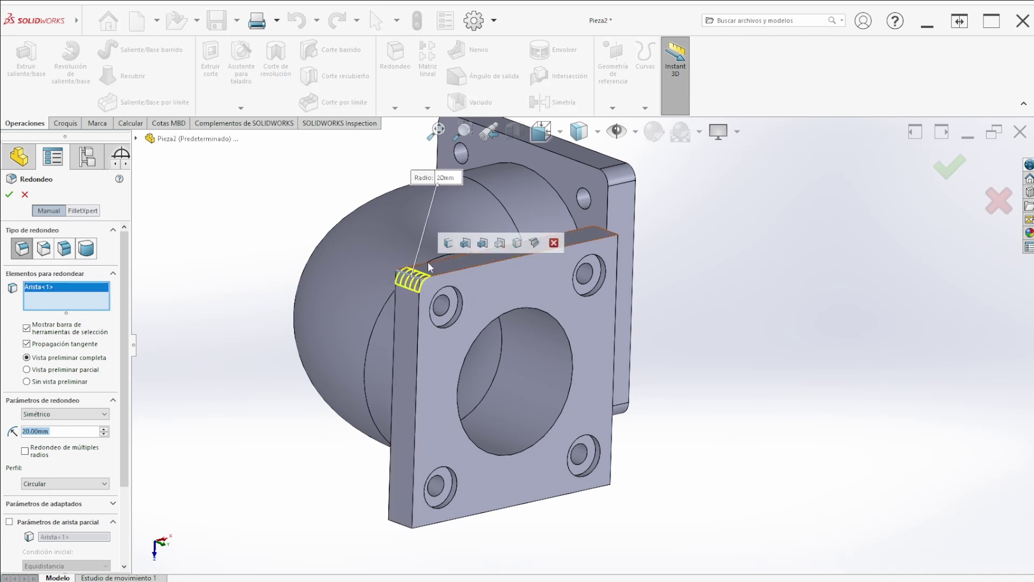
left_click(448, 243)
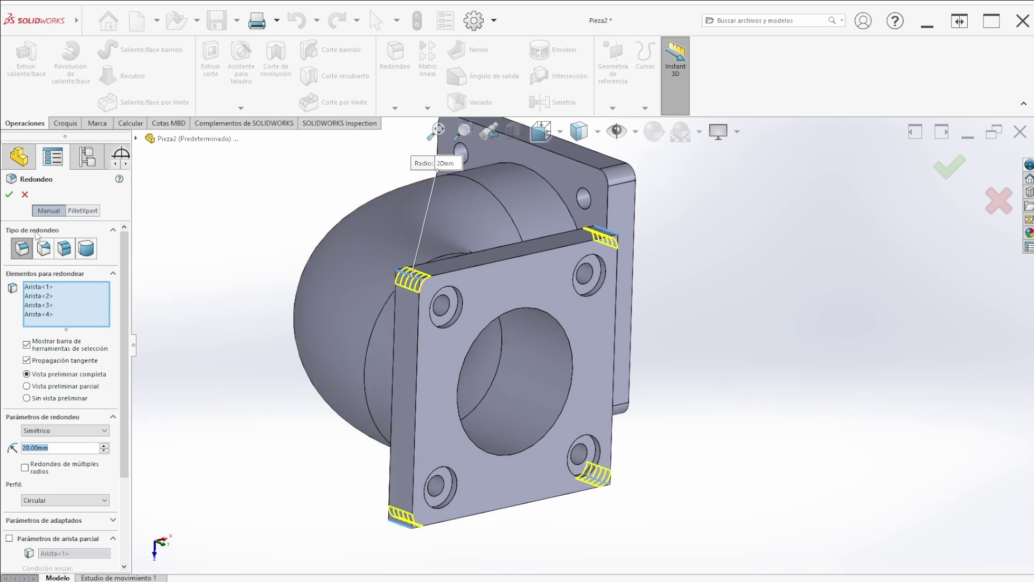
left_click(11, 199)
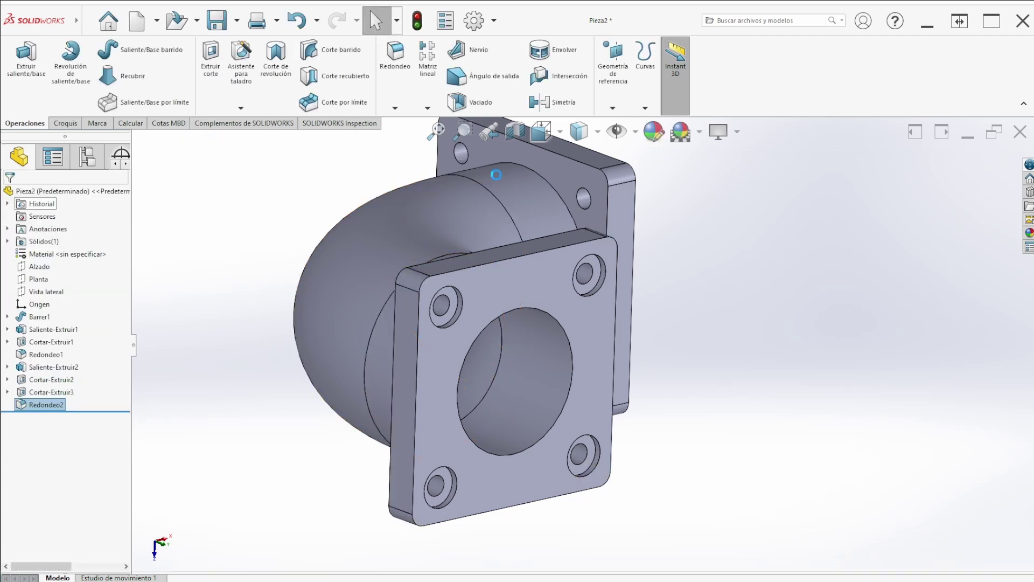
- Examine the flanged elbow from both flange sides and set the view to isometric
scroll(590, 329, "up", 2)
middle_click_drag(611, 350, 555, 266)
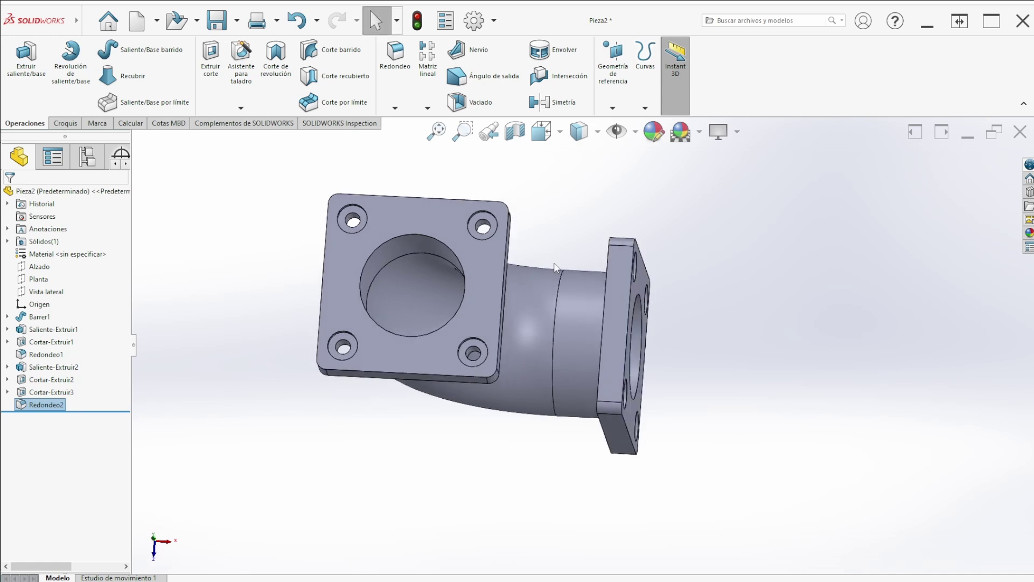
key("ctrl+7")
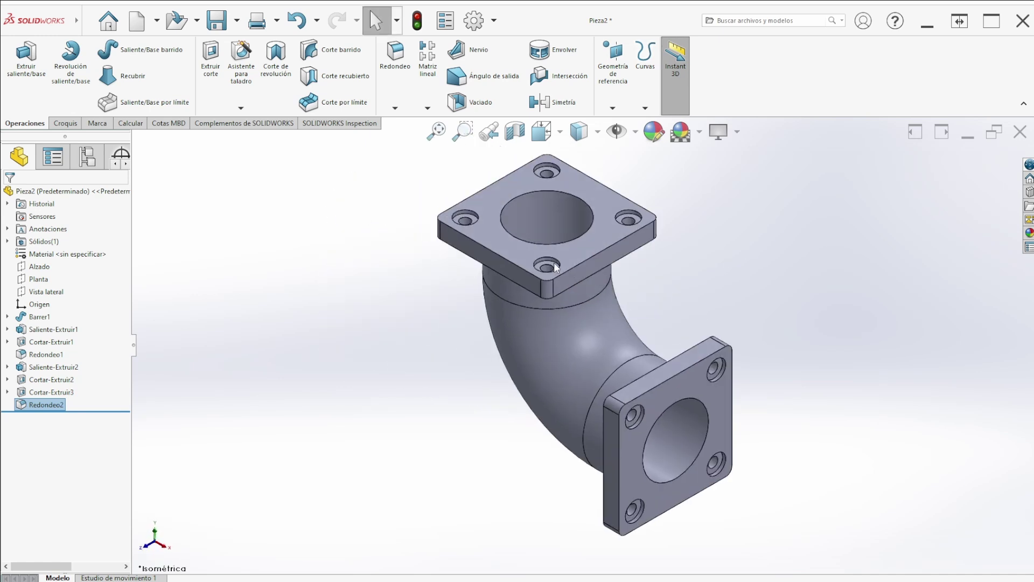